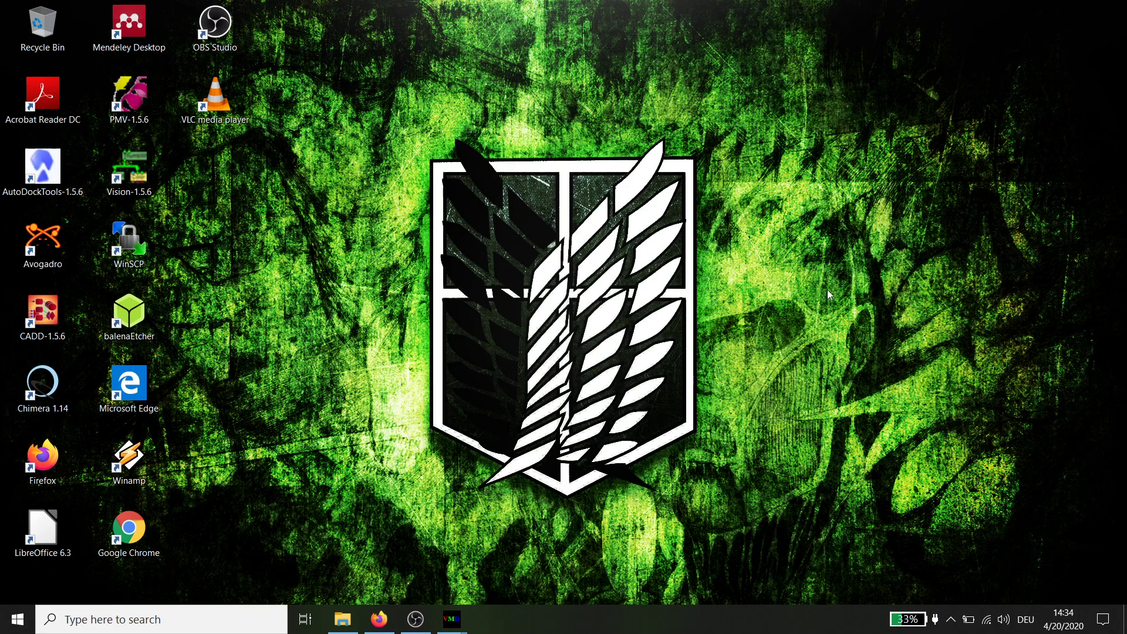
# Switch to Firefox and look over the VMD web page, including its download section and the software list
pyautogui.click(379, 618)
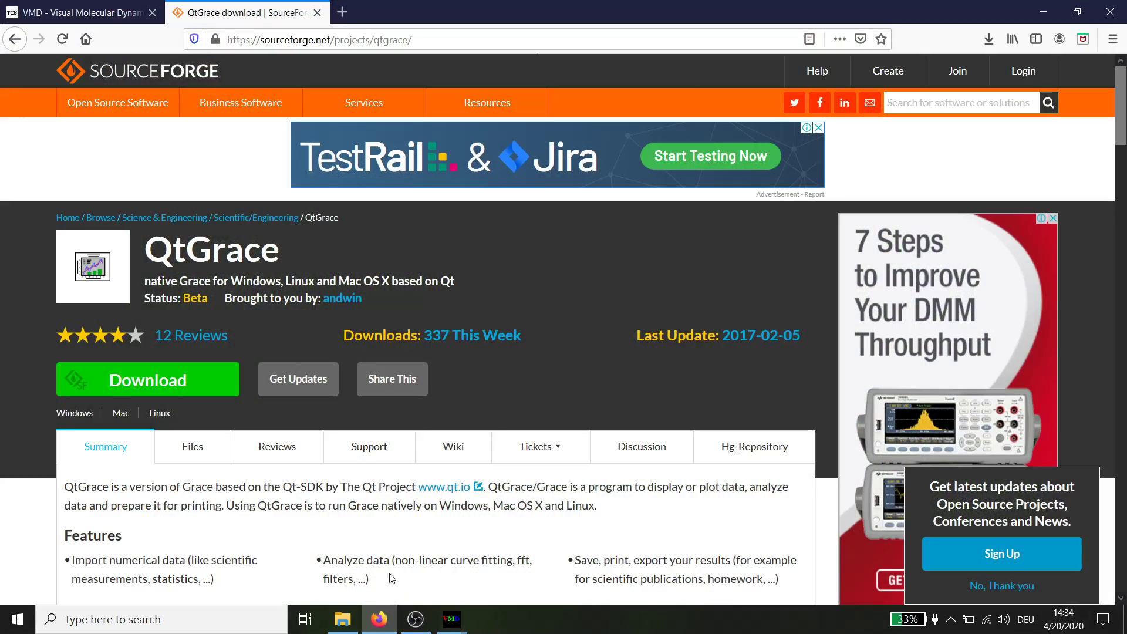
pyautogui.click(101, 17)
pyautogui.moveTo(206, 229)
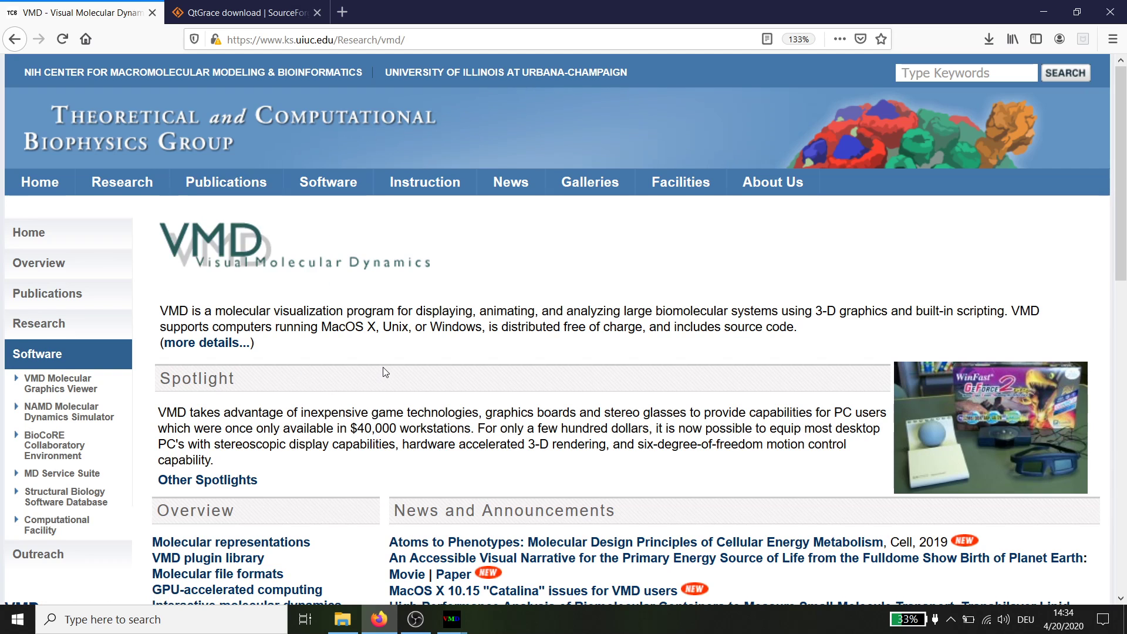
pyautogui.scroll(-5, 385, 373)
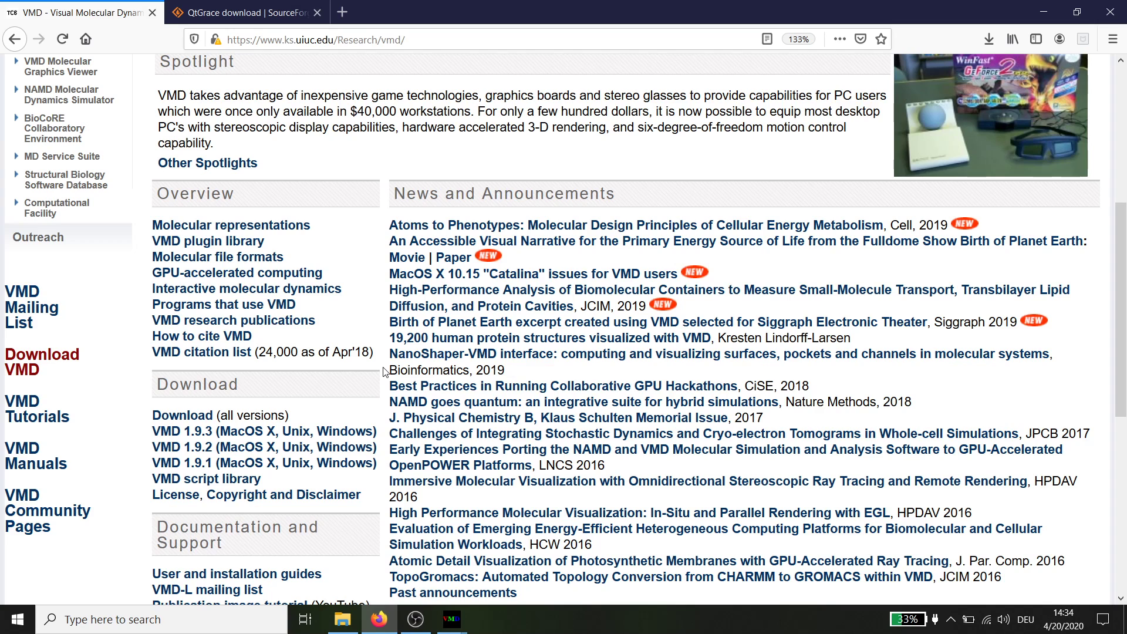
pyautogui.scroll(5, 385, 372)
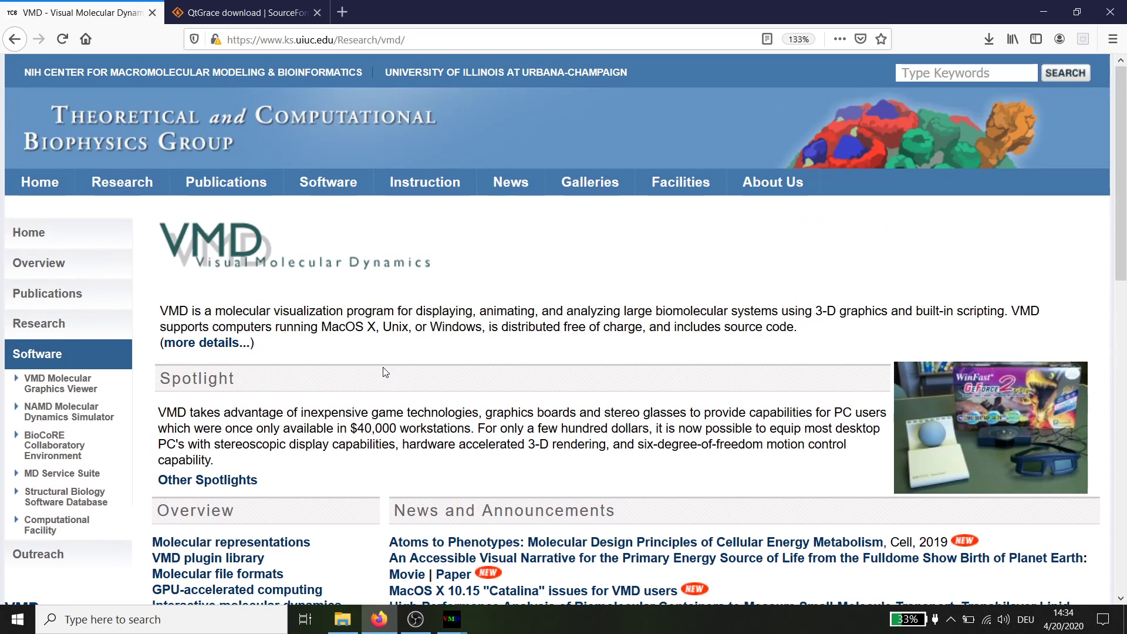
pyautogui.moveTo(315, 181)
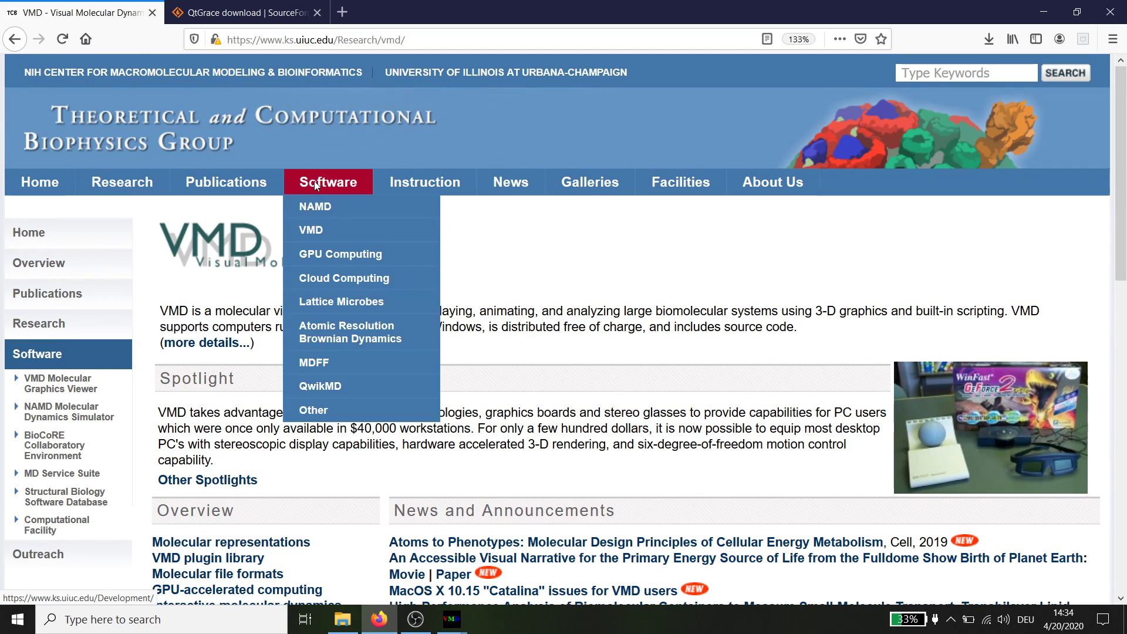
pyautogui.moveTo(308, 232)
pyautogui.click(473, 231)
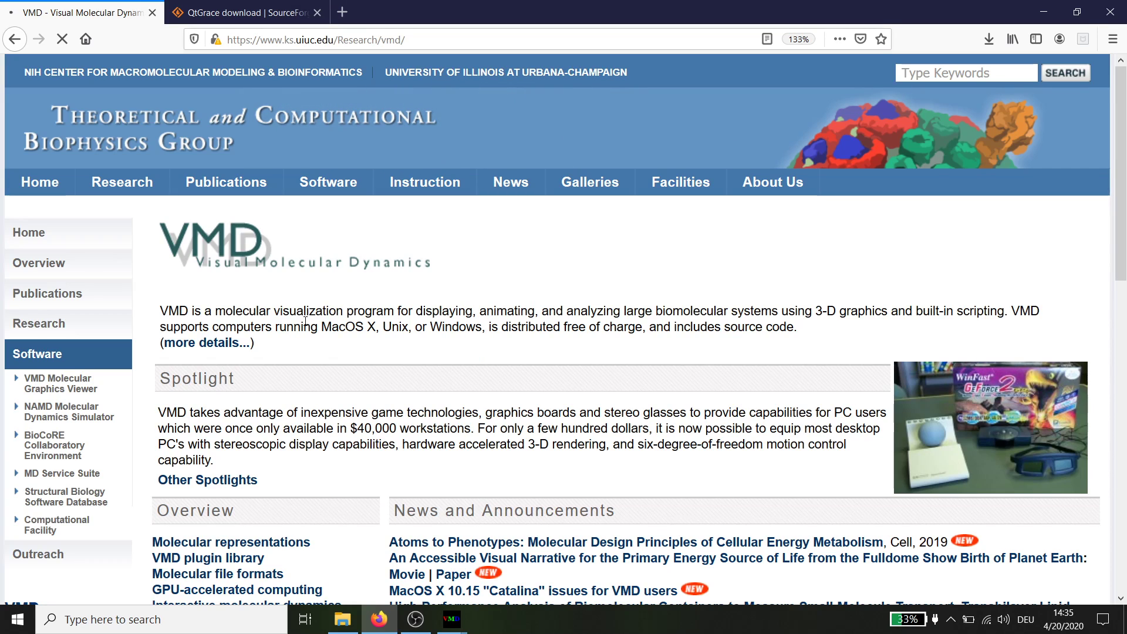
# Look over the QtGrace download page on SourceForge and minimise the browser
pyautogui.click(240, 13)
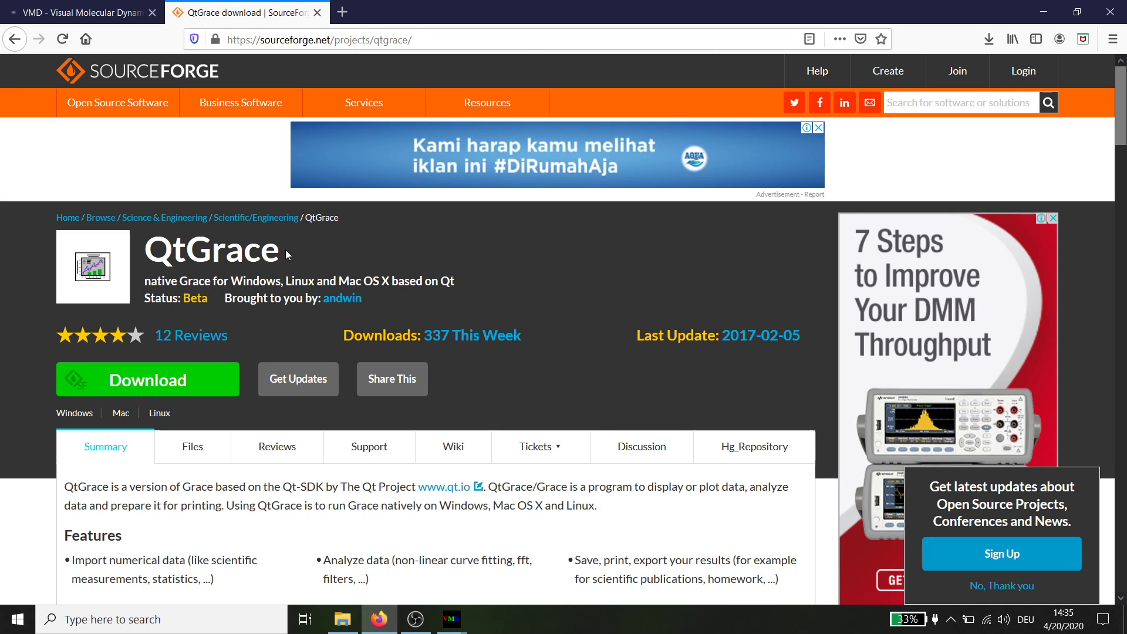
pyautogui.scroll(-5, 285, 249)
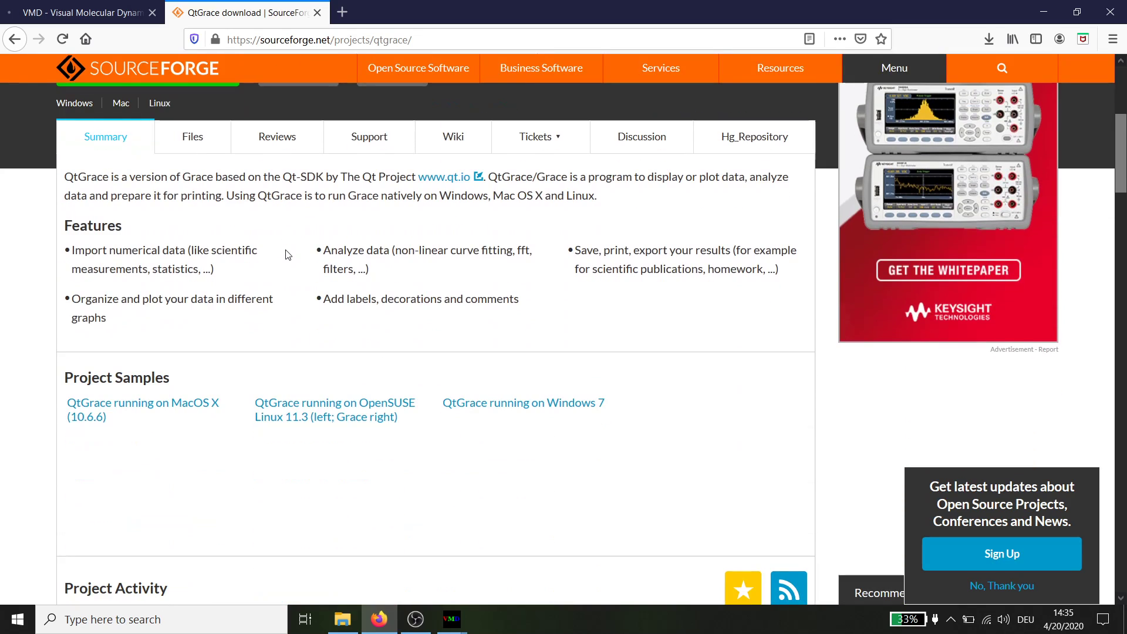
pyautogui.scroll(5, 287, 255)
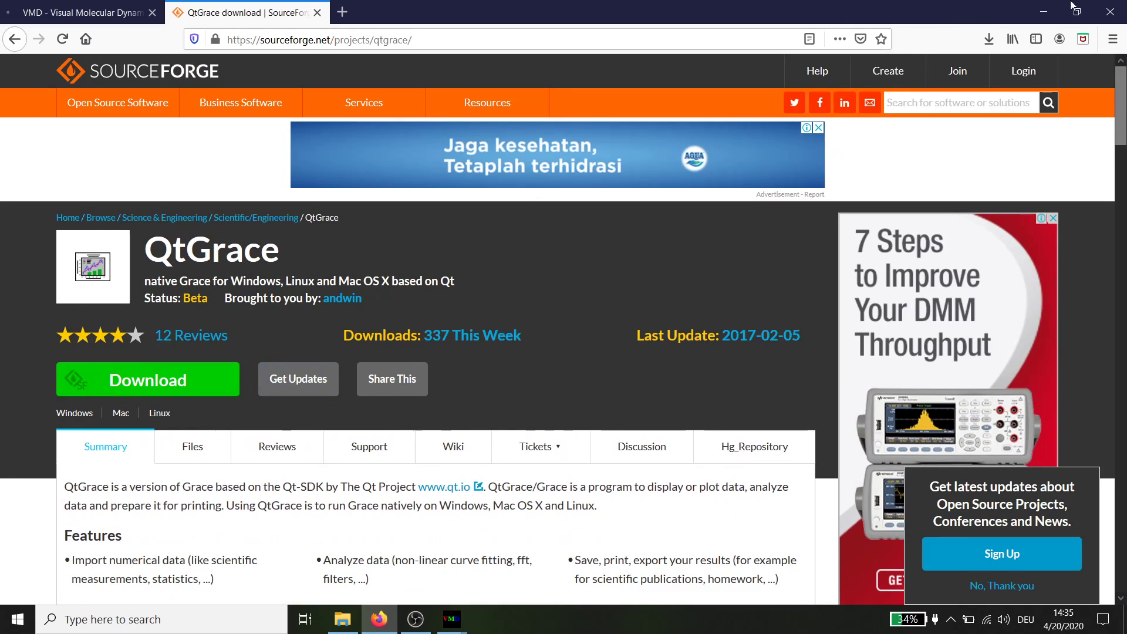
pyautogui.click(1044, 13)
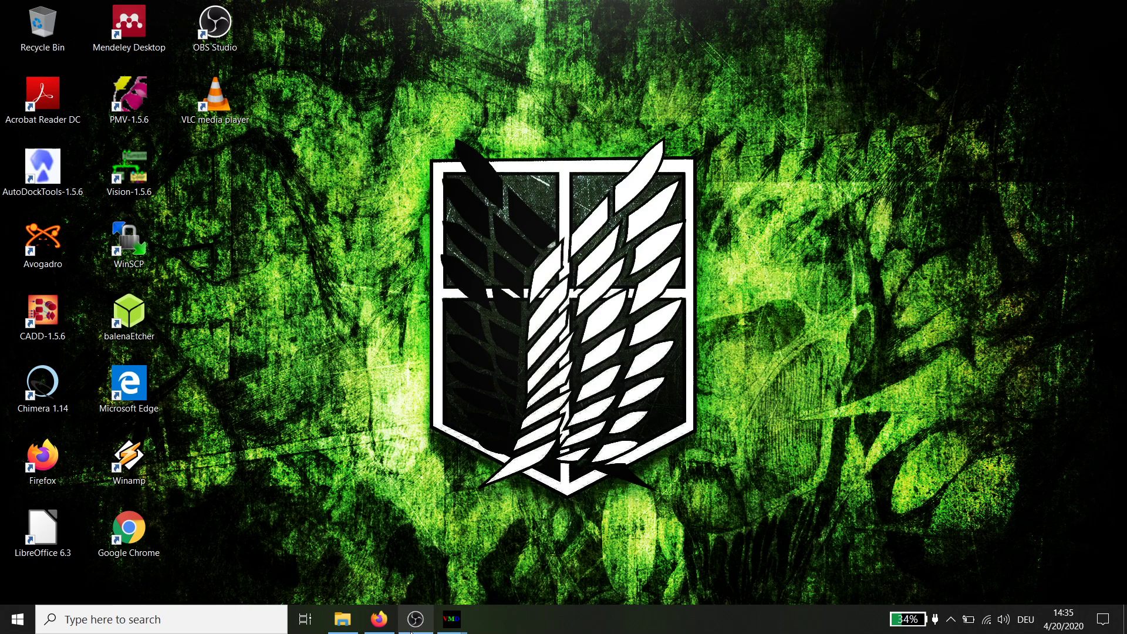
# Switch to VMD and bring its OpenGL display, console and main windows onto the desktop
pyautogui.moveTo(452, 621)
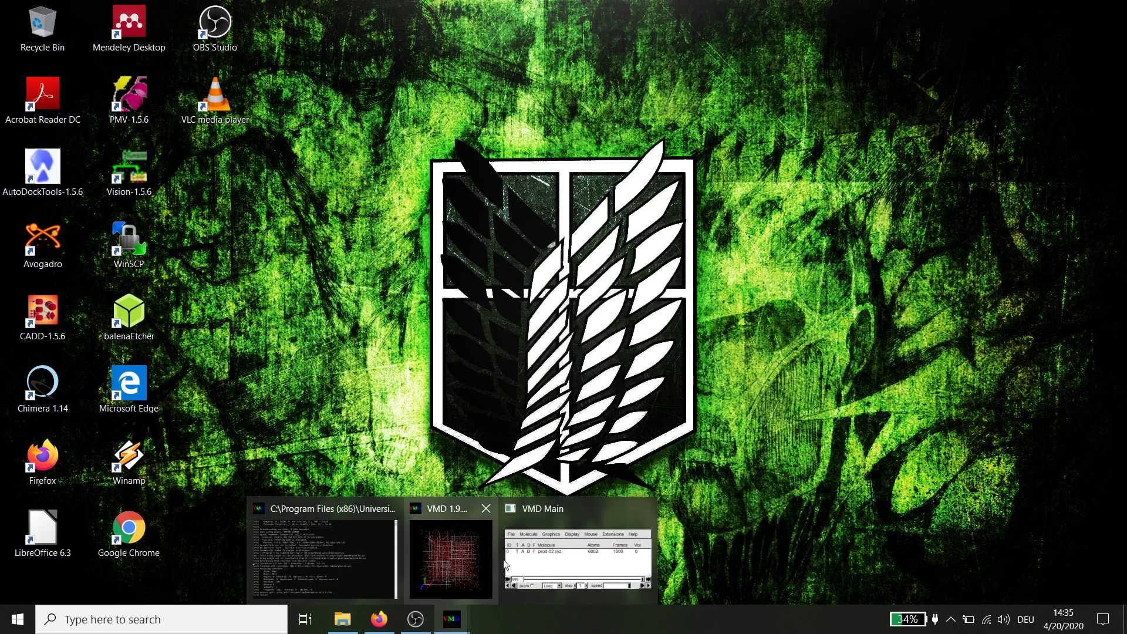
pyautogui.moveTo(540, 564)
pyautogui.click(457, 582)
pyautogui.moveTo(446, 622)
pyautogui.click(365, 567)
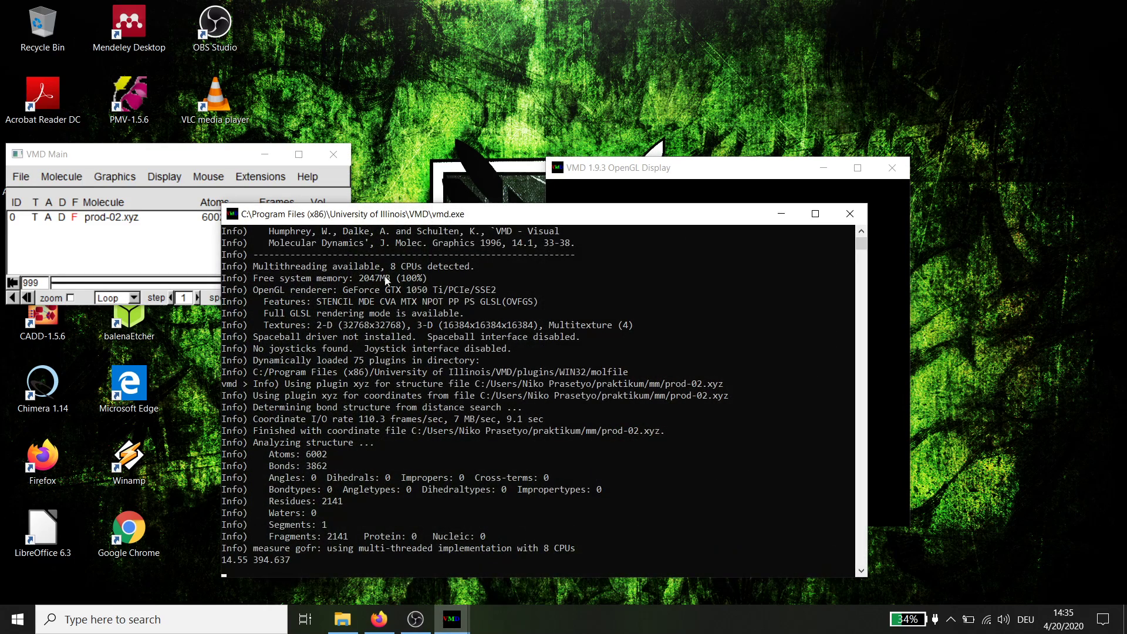
pyautogui.click(184, 158)
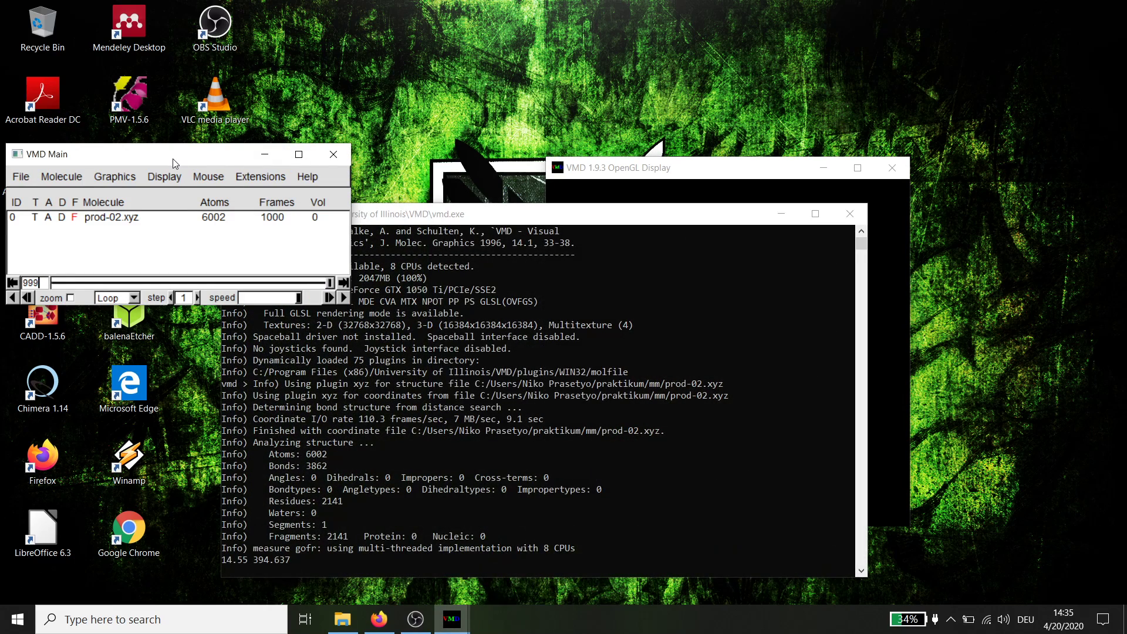
pyautogui.click(22, 176)
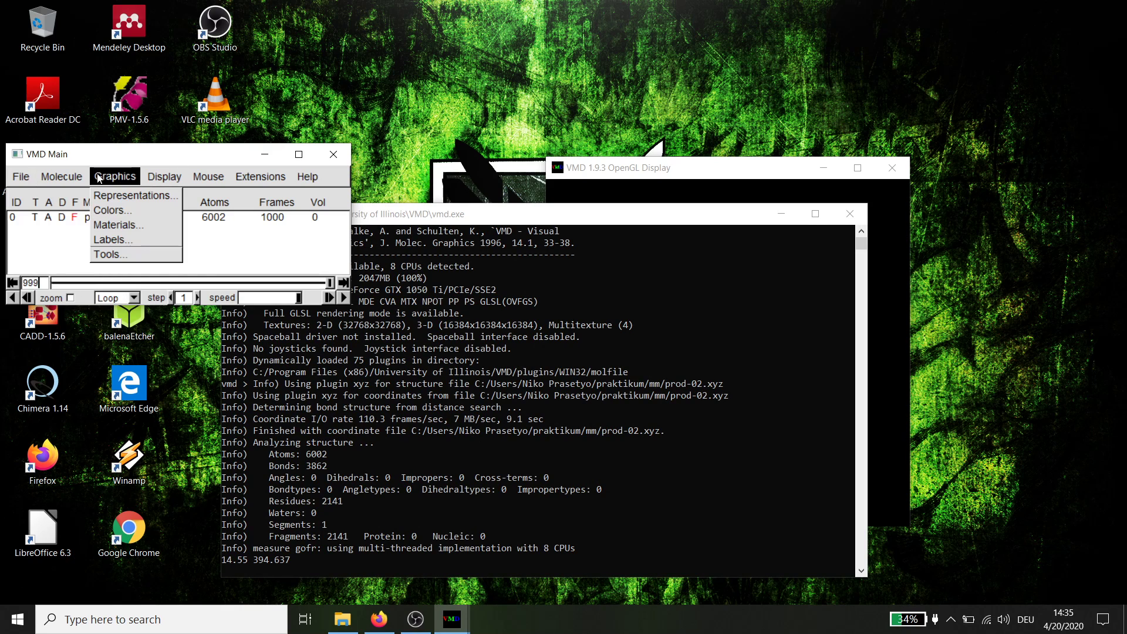
pyautogui.moveTo(193, 180)
pyautogui.moveTo(307, 177)
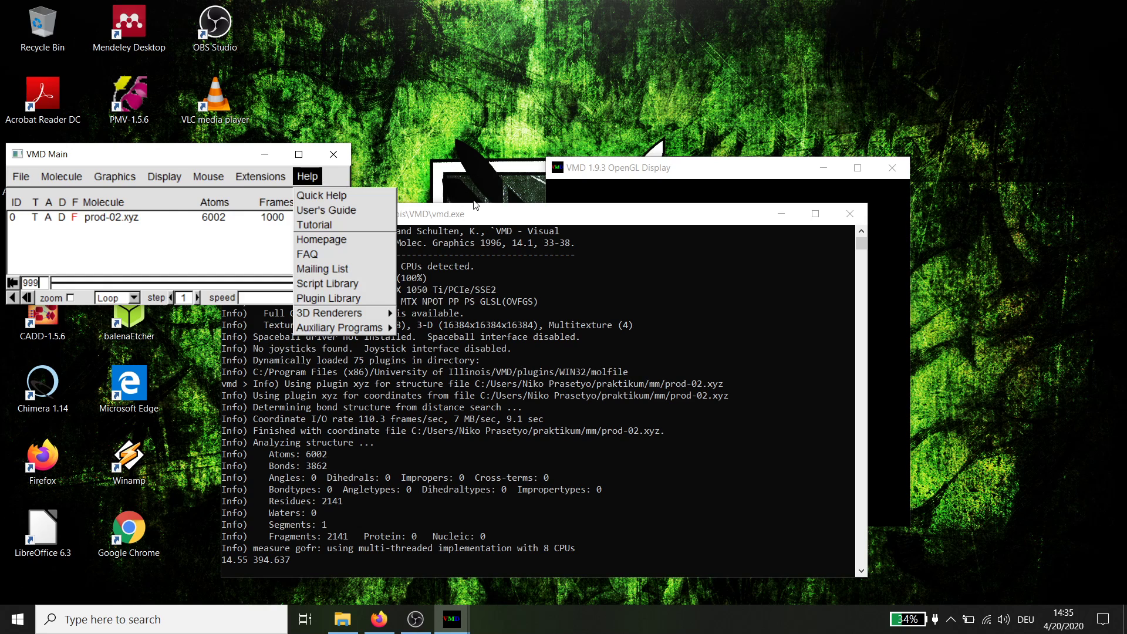
# Enlarge the OpenGL Display window and rotate the prod-02.xyz structure to inspect the simulation box from several sides
pyautogui.click(575, 176)
pyautogui.click(578, 175)
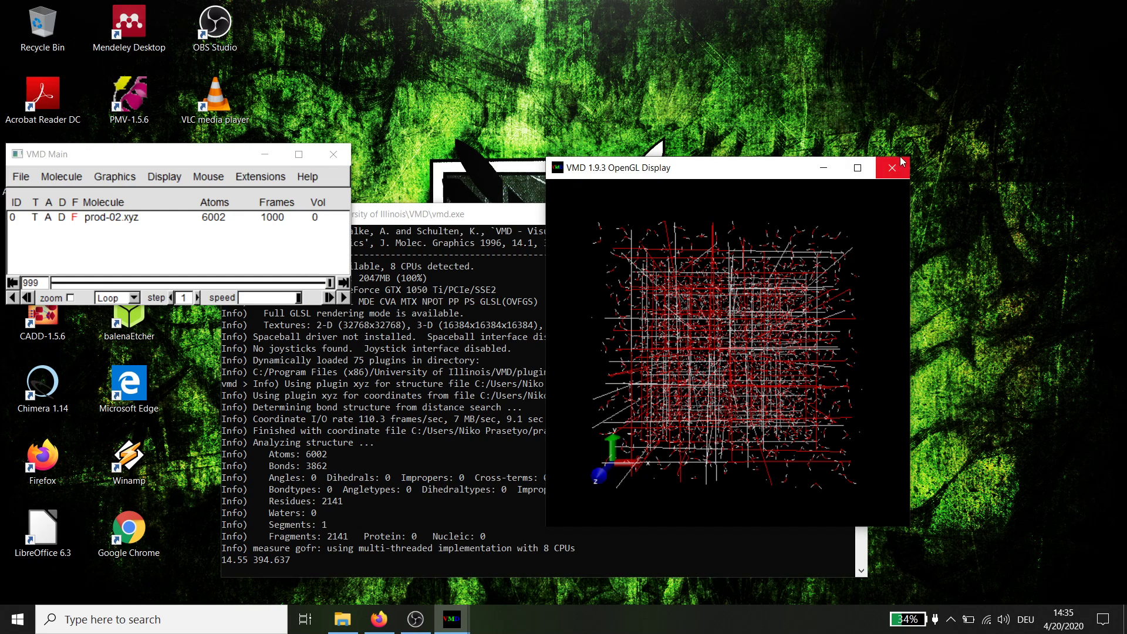
pyautogui.moveTo(546, 158); pyautogui.dragTo(365, 36)
pyautogui.moveTo(604, 221)
pyautogui.mouseDown()
pyautogui.moveTo(607, 387)
pyautogui.moveTo(600, 218)
pyautogui.mouseUp()
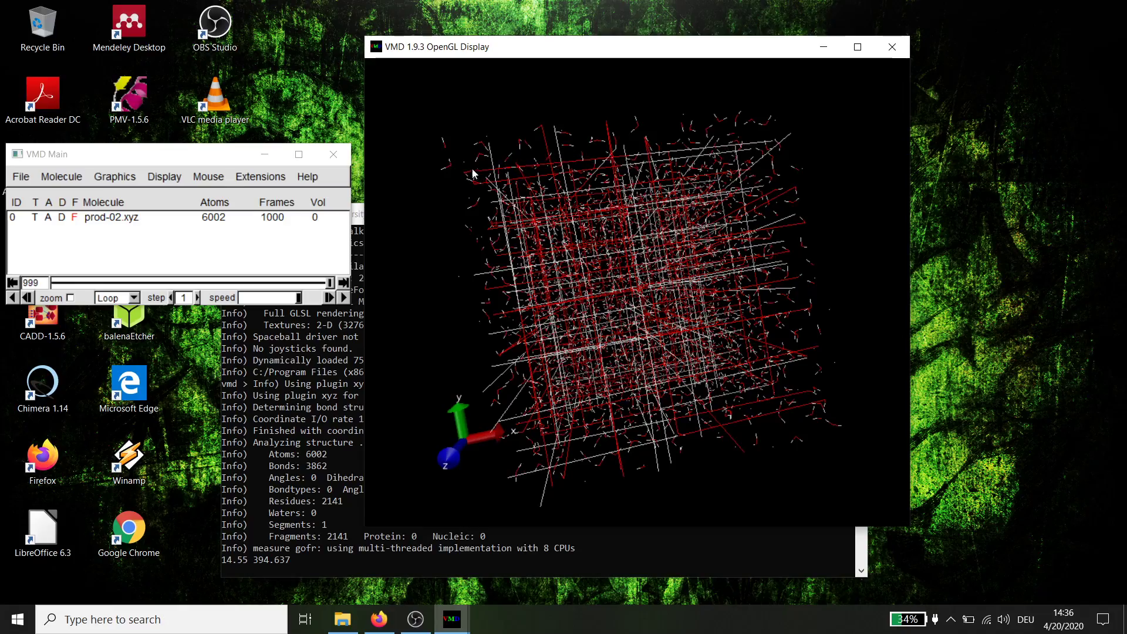
pyautogui.moveTo(468, 188); pyautogui.dragTo(602, 76)
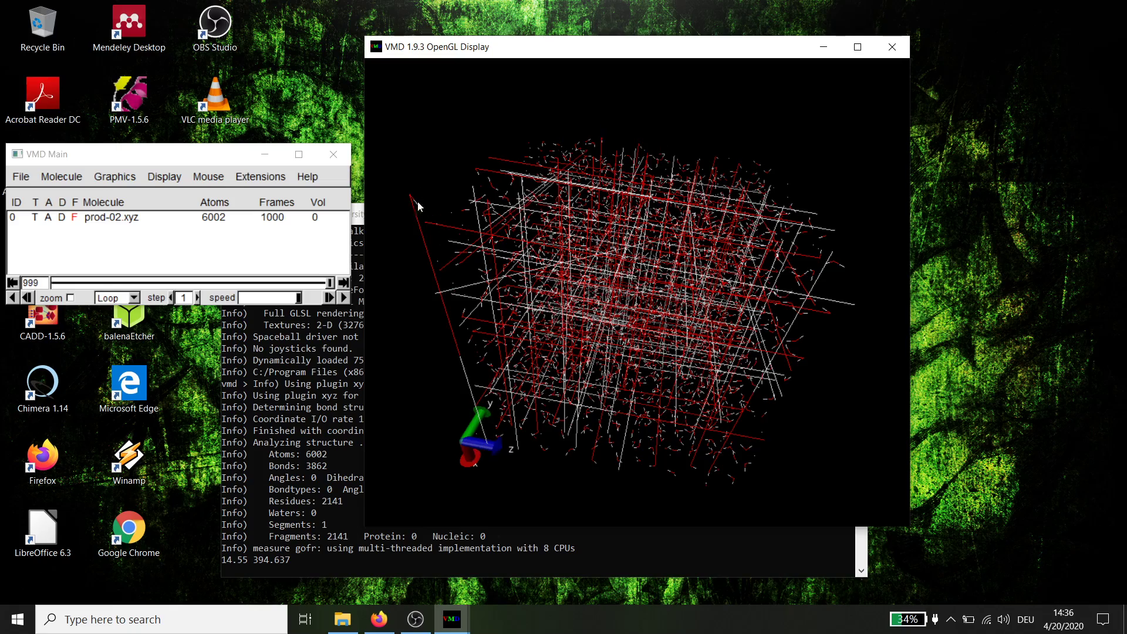
pyautogui.moveTo(452, 387); pyautogui.dragTo(499, 389)
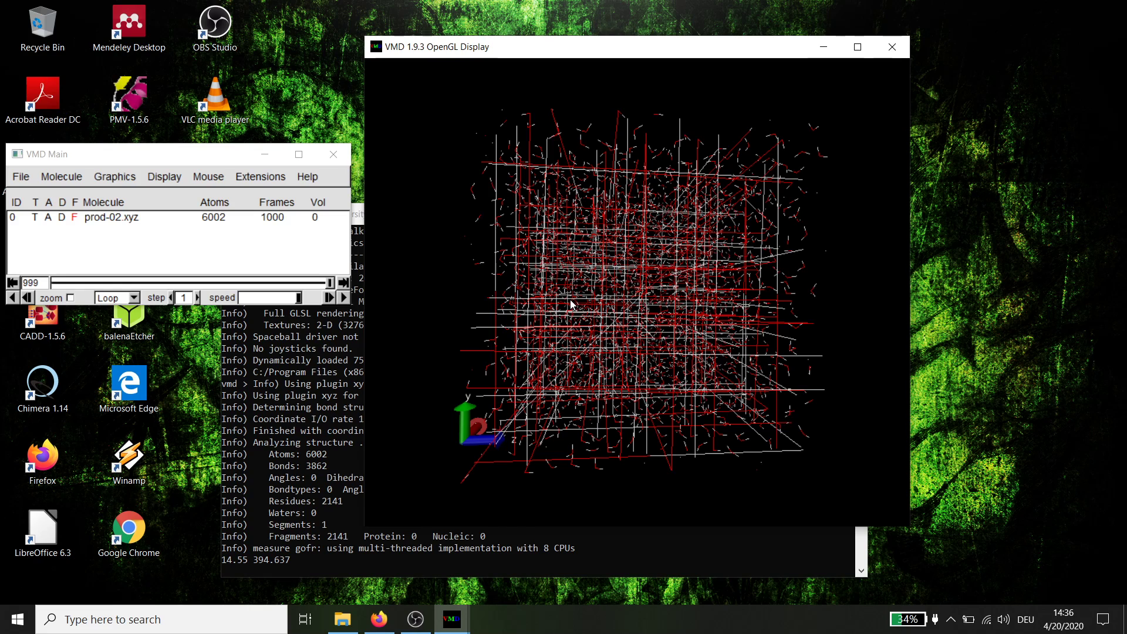
# Open the Radial Pair Distribution Function g(r) analysis for prod-02.xyz and bring up its unit cell settings
pyautogui.click(262, 178)
pyautogui.moveTo(267, 197)
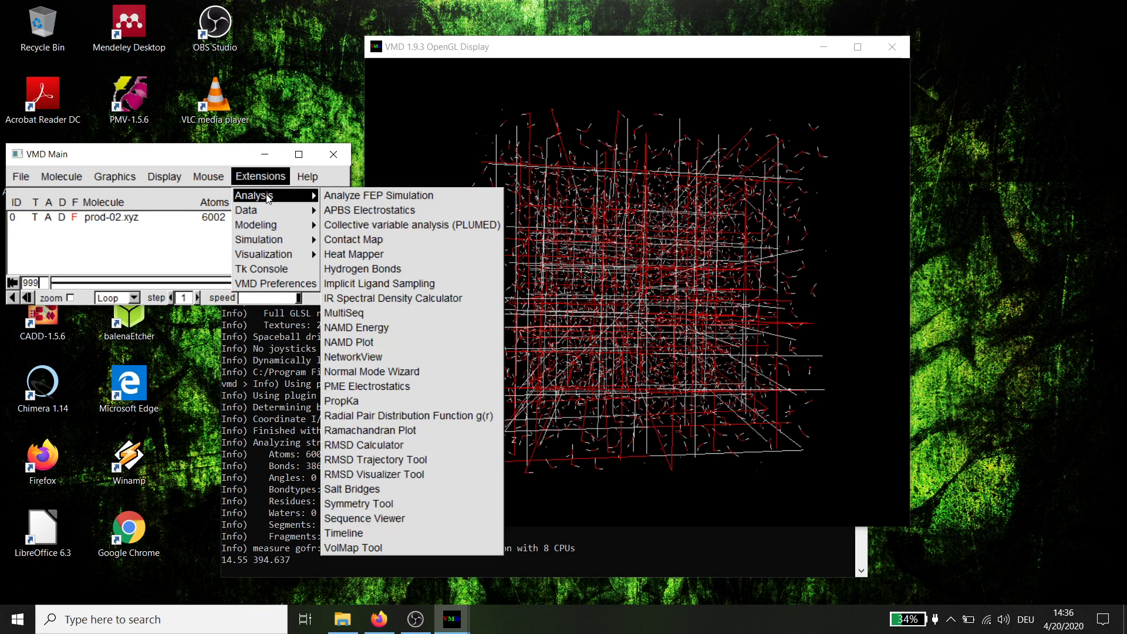
pyautogui.click(358, 417)
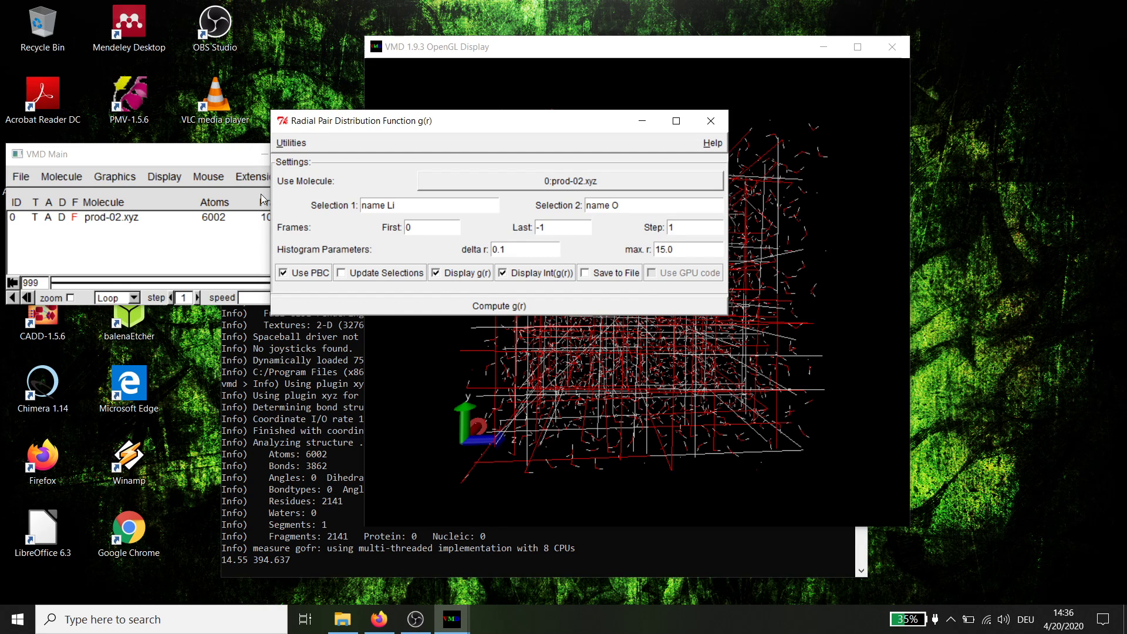
pyautogui.click(299, 144)
pyautogui.click(306, 162)
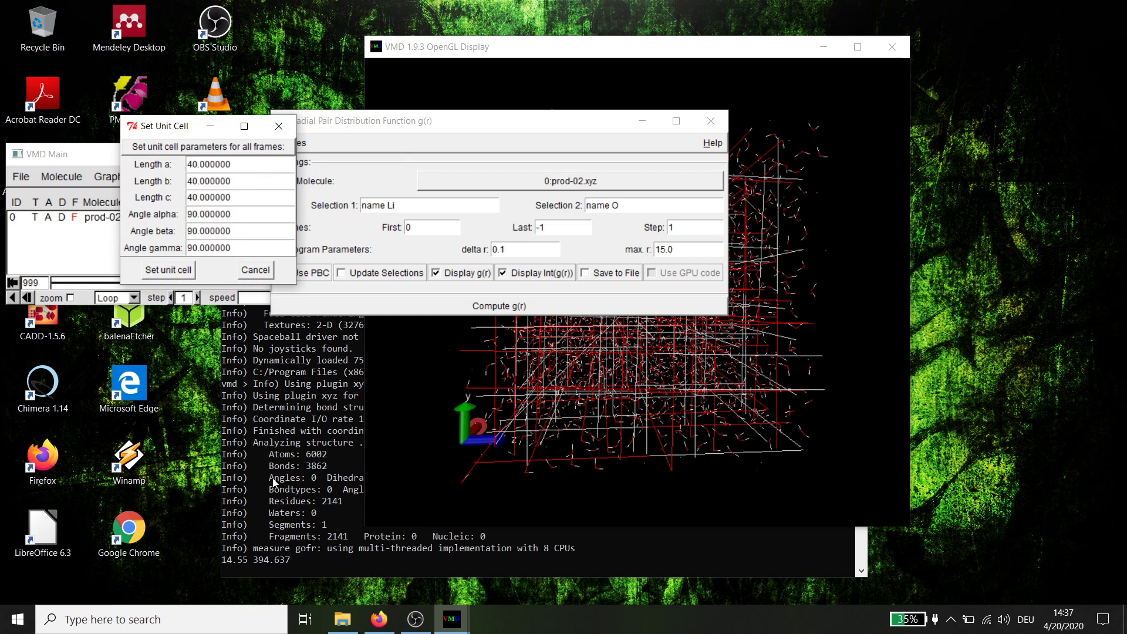
# Open prod-02.rst from the mm folder in Notepad++ and copy the first box length, 39.15462984730141471346
pyautogui.click(343, 619)
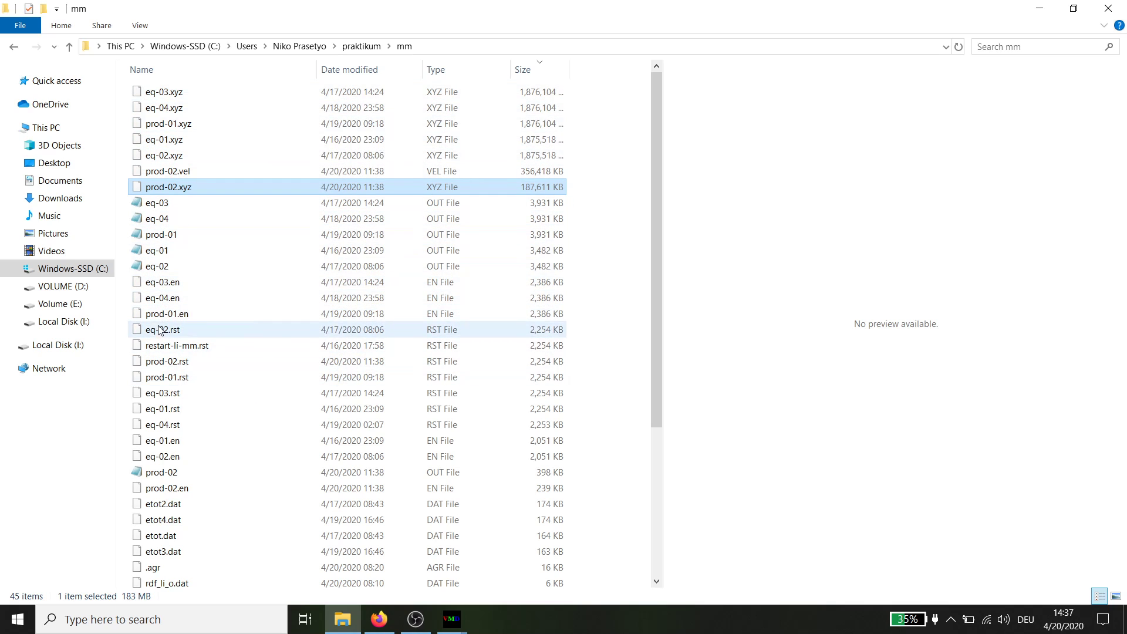
pyautogui.rightClick(166, 366)
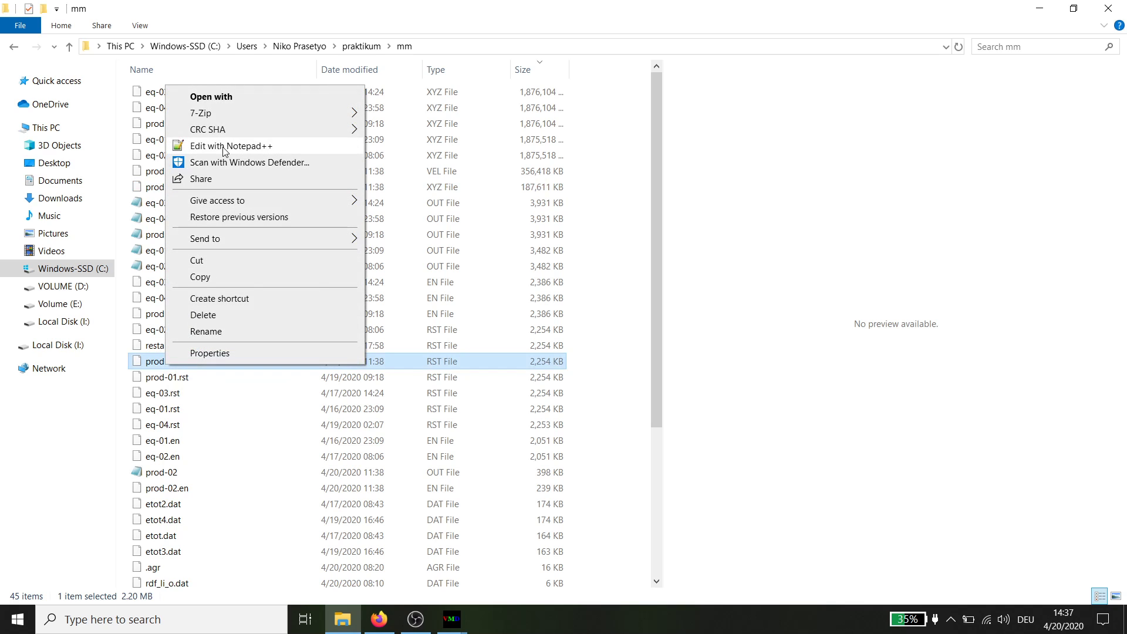
pyautogui.click(225, 147)
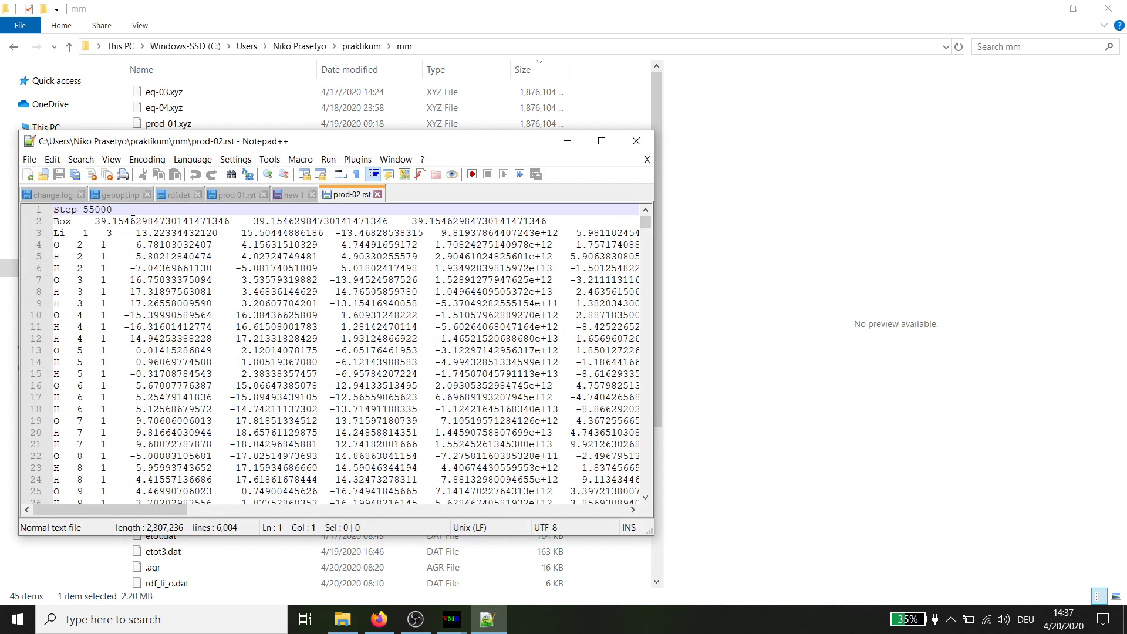
pyautogui.moveTo(95, 220); pyautogui.dragTo(229, 225)
pyautogui.hotkey('ctrl', 'c')
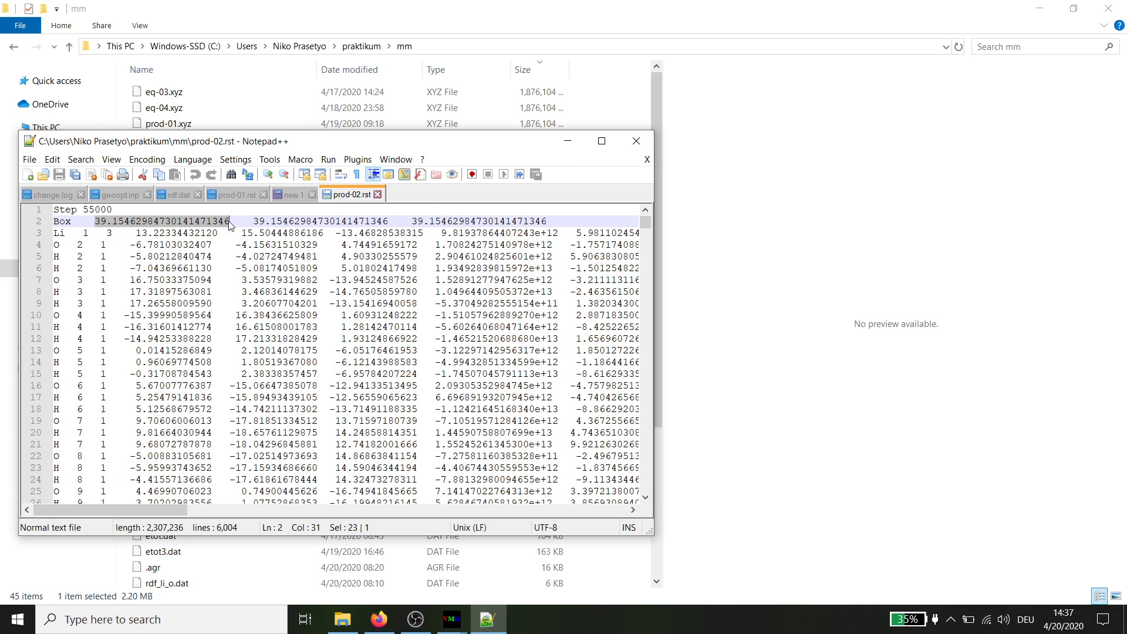
# Set unit cell lengths a, b and c to the copied 39.15462984730141471346 in VMD and apply the cell to all frames
pyautogui.click(451, 619)
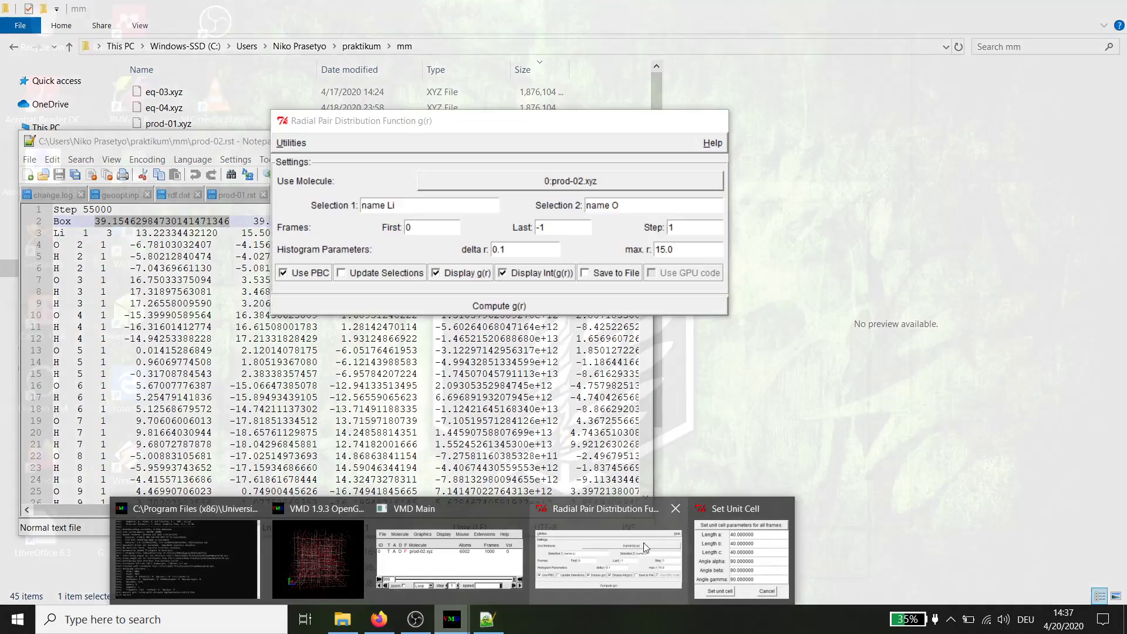
pyautogui.click(741, 555)
pyautogui.moveTo(232, 165); pyautogui.dragTo(168, 164)
pyautogui.hotkey('ctrl', 'v')
pyautogui.moveTo(231, 181); pyautogui.dragTo(136, 199)
pyautogui.hotkey('ctrl', 'v')
pyautogui.hotkey('ctrl', 'v')
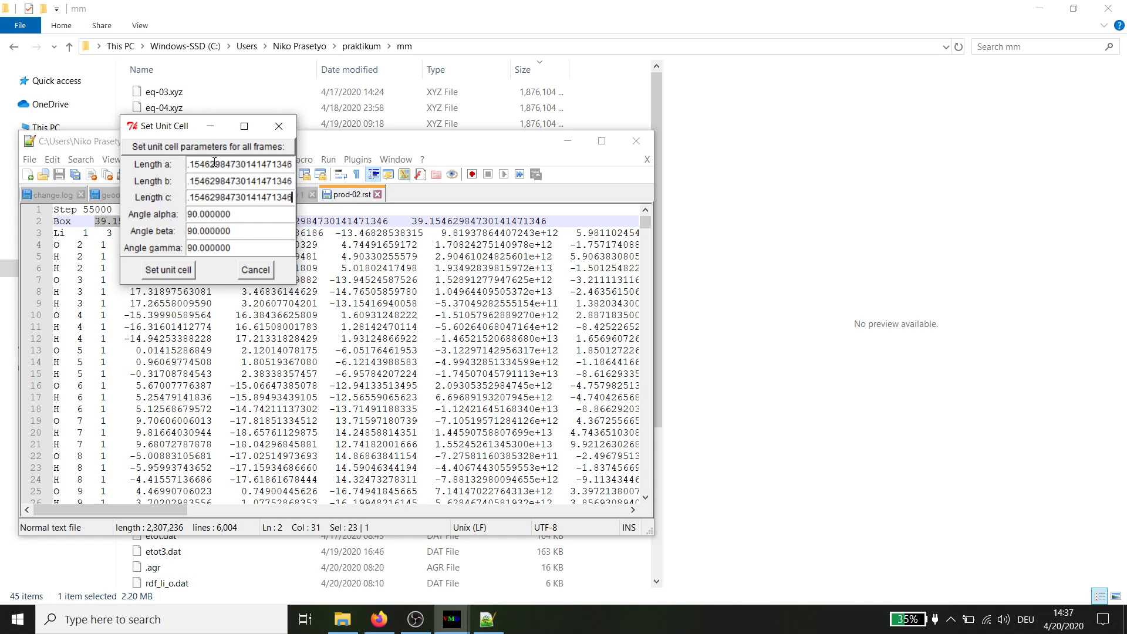
pyautogui.click(173, 271)
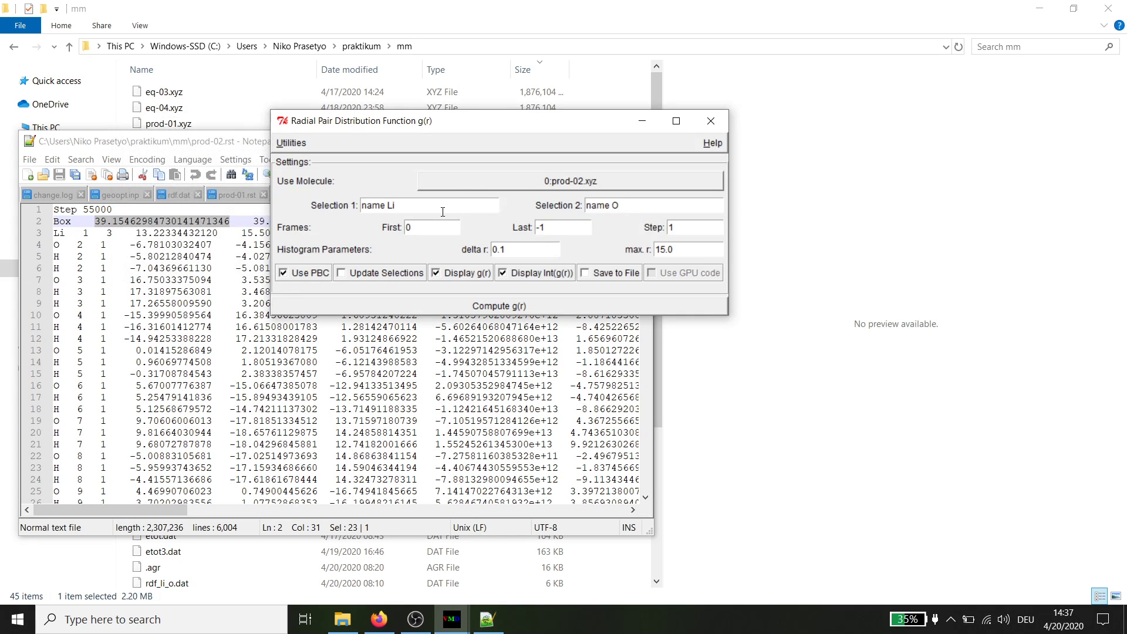
# Close Notepad++ with prod-02.rst and minimise the File Explorer window
pyautogui.click(252, 146)
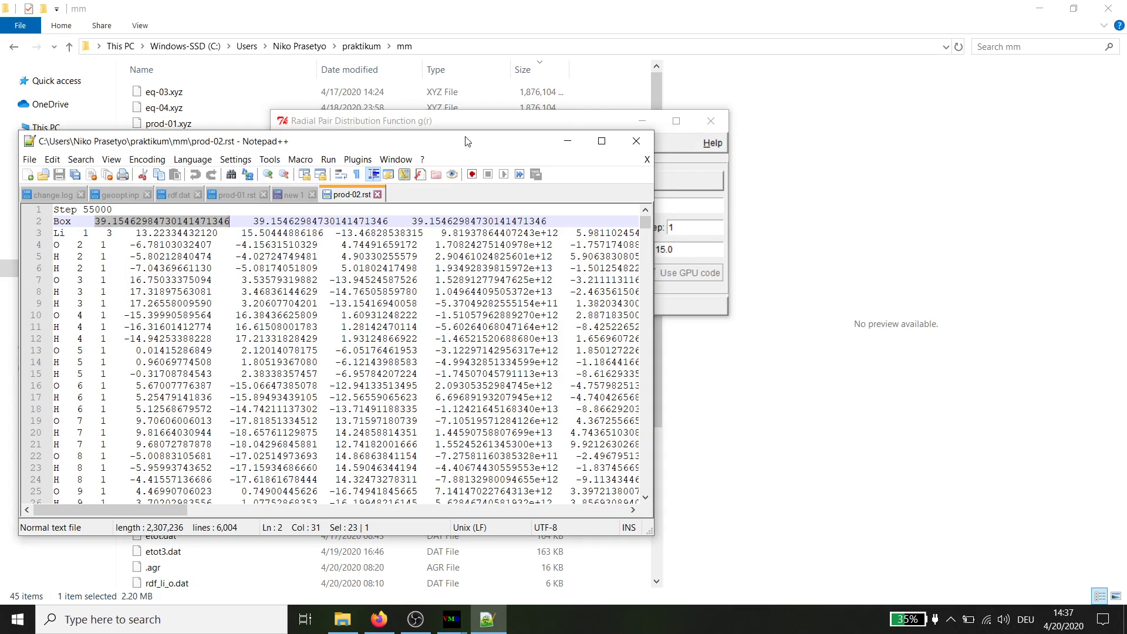
pyautogui.click(641, 141)
pyautogui.click(1040, 10)
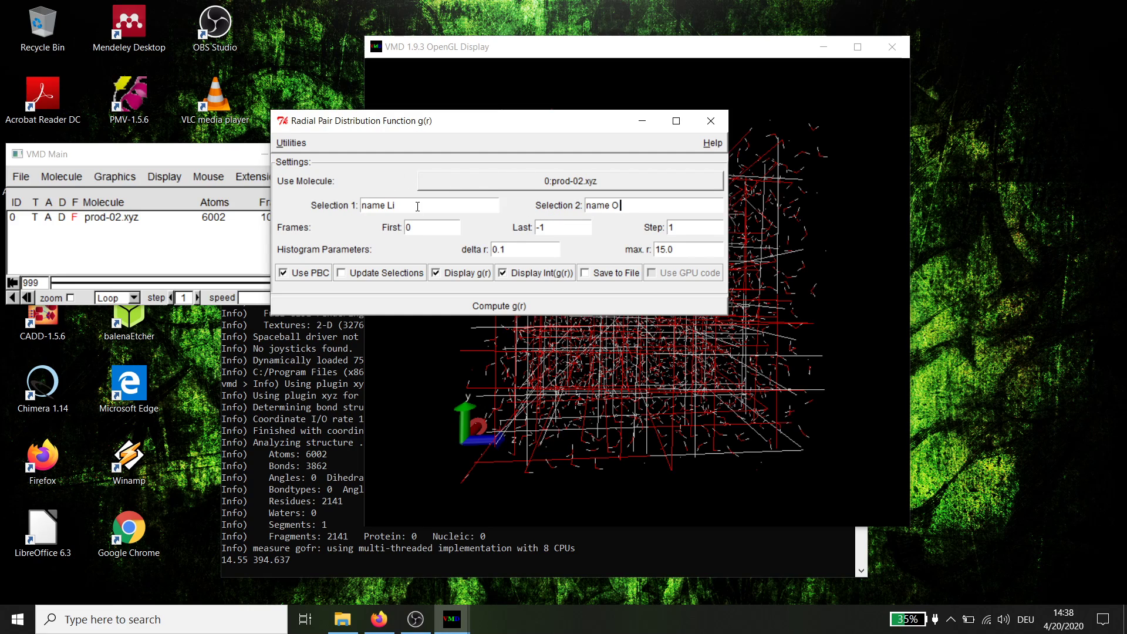
# Compute g(r) with selection 1 "name Li" and selection 2 "name O", with saving to file enabled
pyautogui.moveTo(411, 206); pyautogui.dragTo(351, 208)
pyautogui.write('name Li')
pyautogui.moveTo(623, 206); pyautogui.dragTo(590, 210)
pyautogui.write('name O')
pyautogui.click(535, 304)
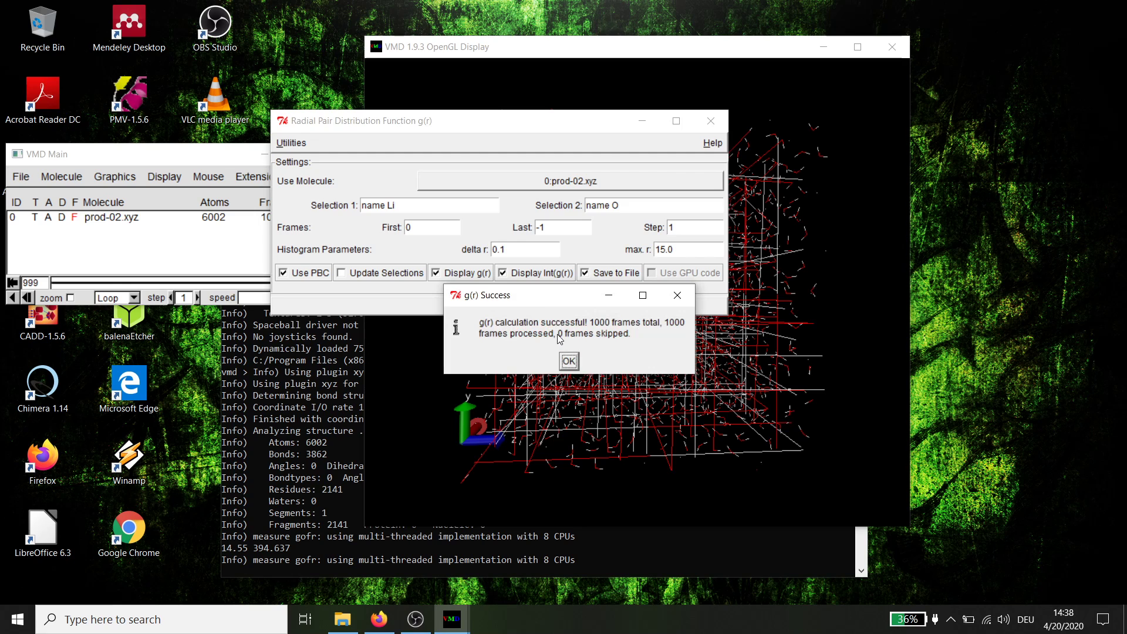
# Dismiss the calculation notice and browse to the praktikum\mm folder in the user's home directory for saving the g(r) data
pyautogui.click(568, 355)
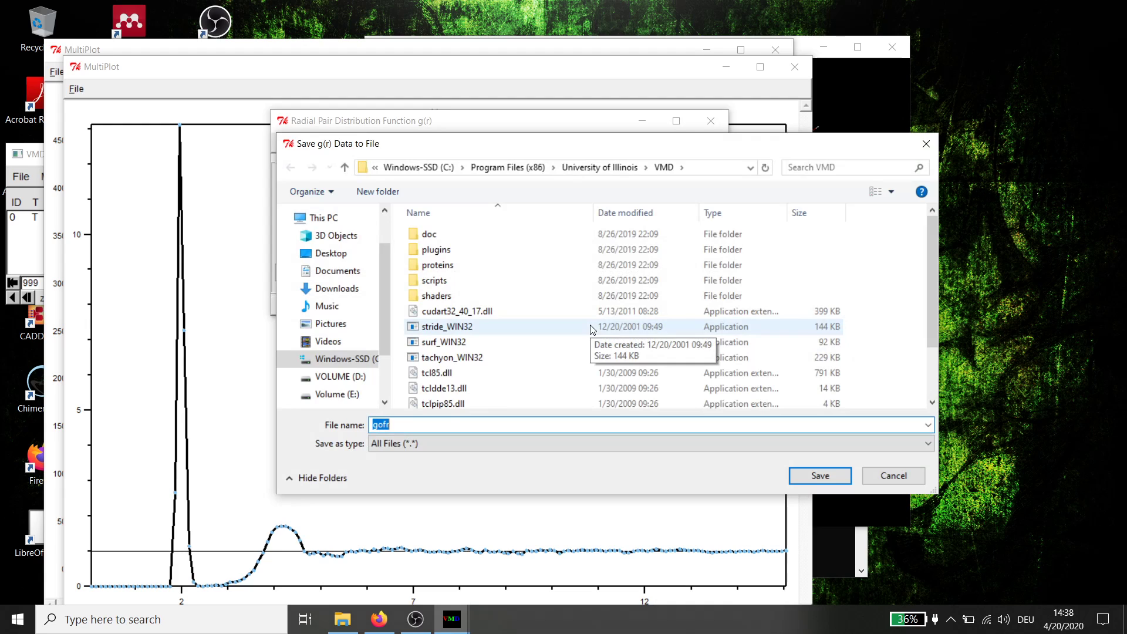
pyautogui.click(346, 359)
pyautogui.doubleClick(433, 373)
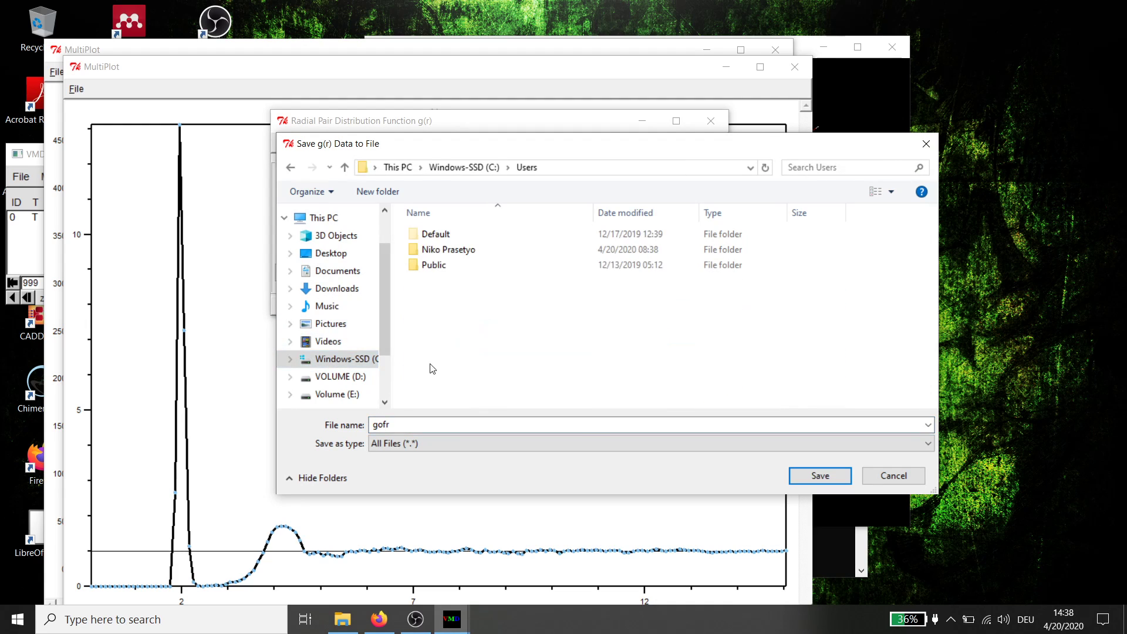
pyautogui.click(435, 252)
pyautogui.doubleClick(436, 252)
pyautogui.scroll(-2, 486, 340)
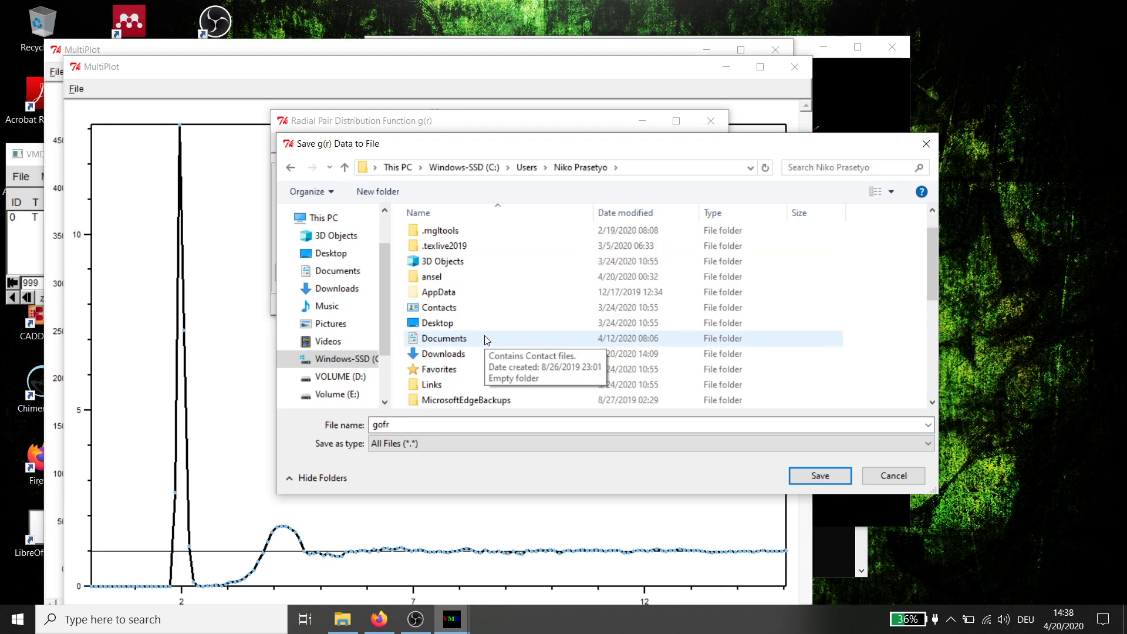
pyautogui.scroll(-2, 443, 405)
pyautogui.click(446, 345)
pyautogui.doubleClick(446, 344)
pyautogui.doubleClick(430, 234)
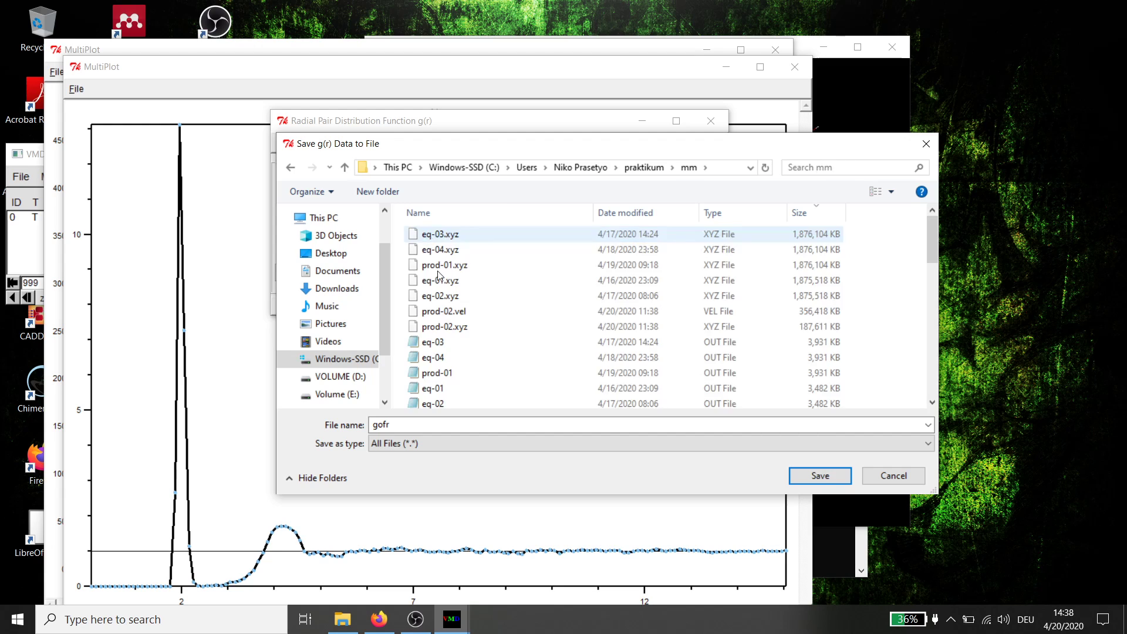
# Save the g(r) data as rdf_li_o.dat with type Generic Data File (*.dat,*.data), replacing the existing file
pyautogui.write('rdf')
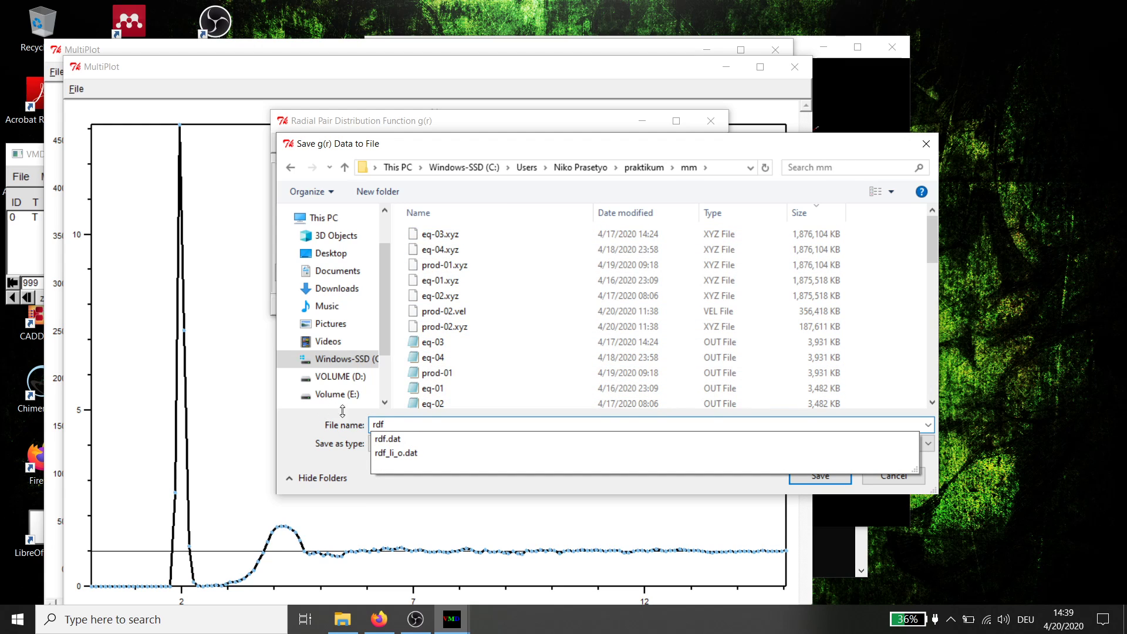
pyautogui.click(394, 453)
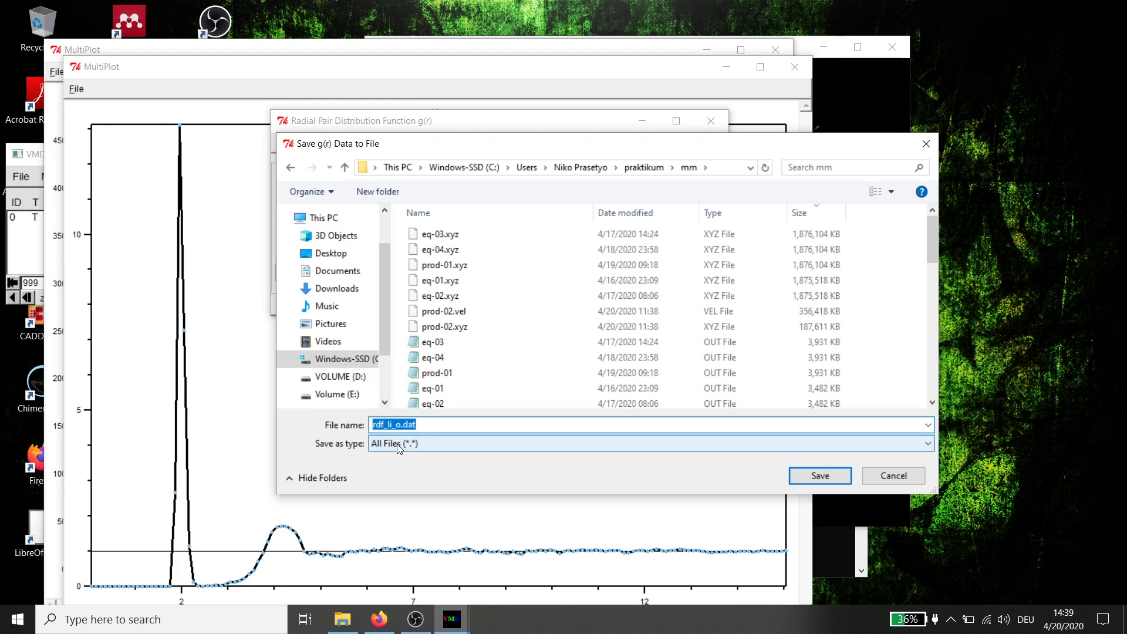
pyautogui.click(397, 444)
pyautogui.click(399, 464)
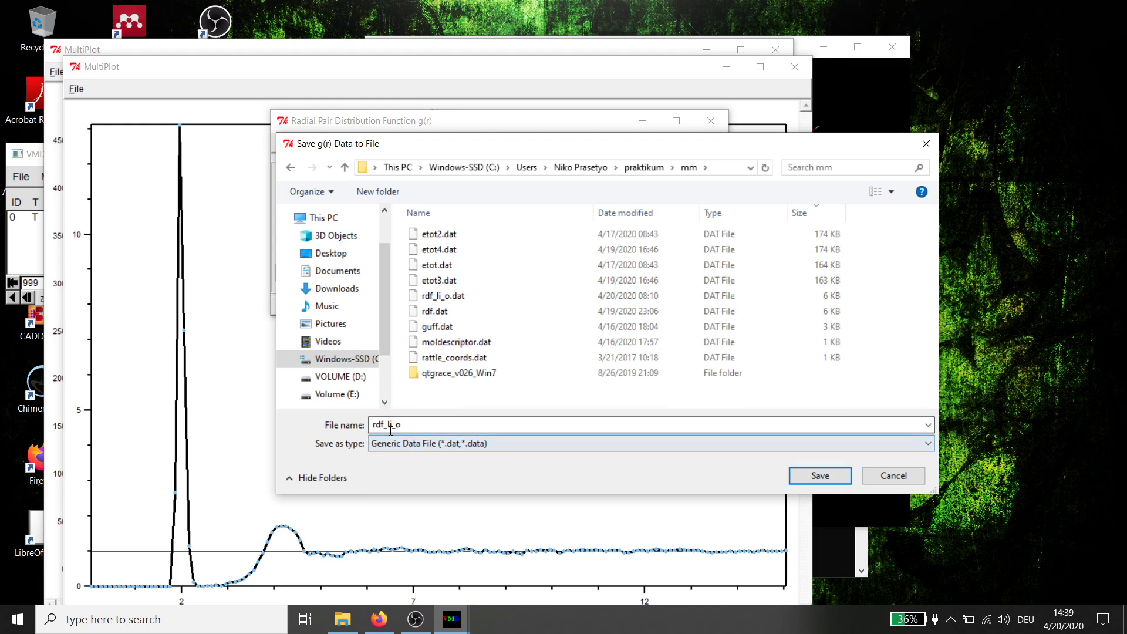
pyautogui.click(404, 429)
pyautogui.click(411, 427)
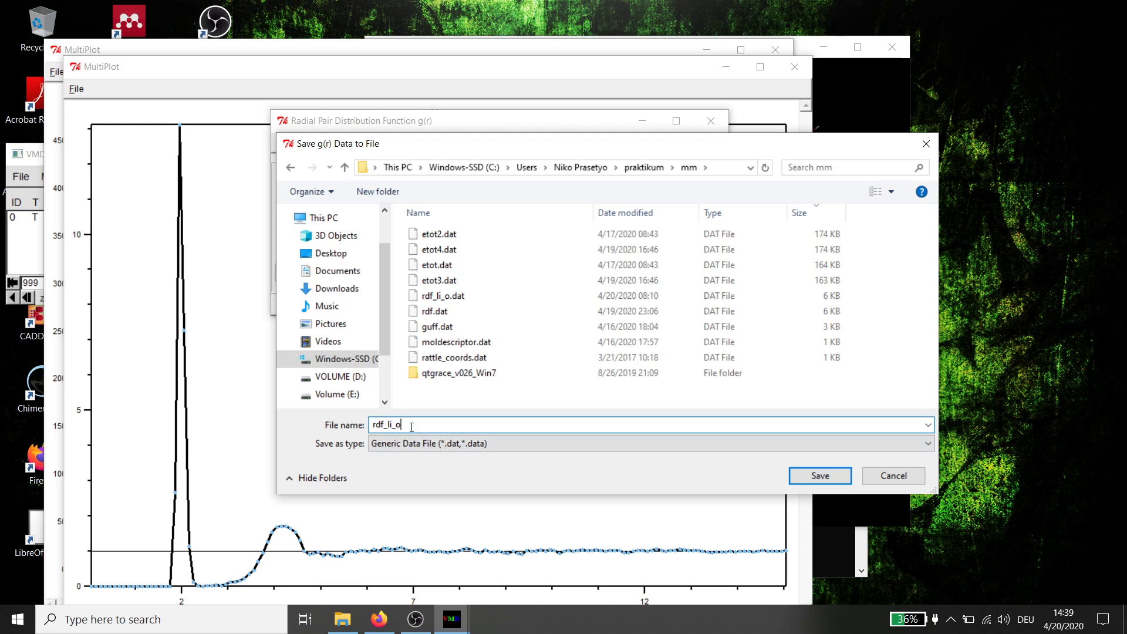
pyautogui.write('.dat')
pyautogui.click(811, 478)
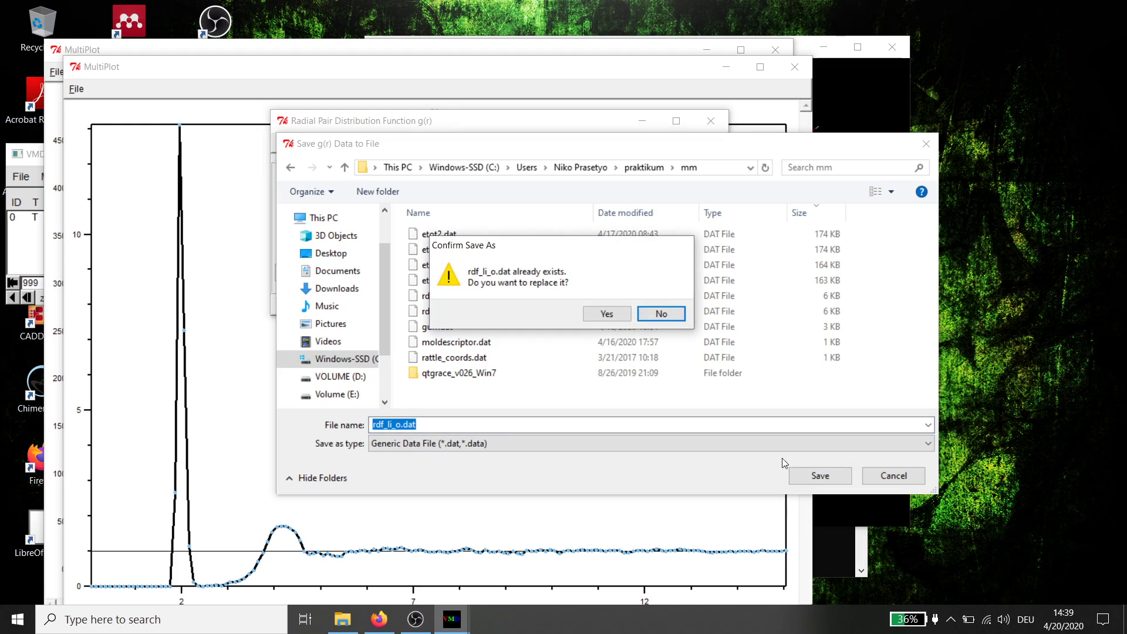
pyautogui.click(600, 316)
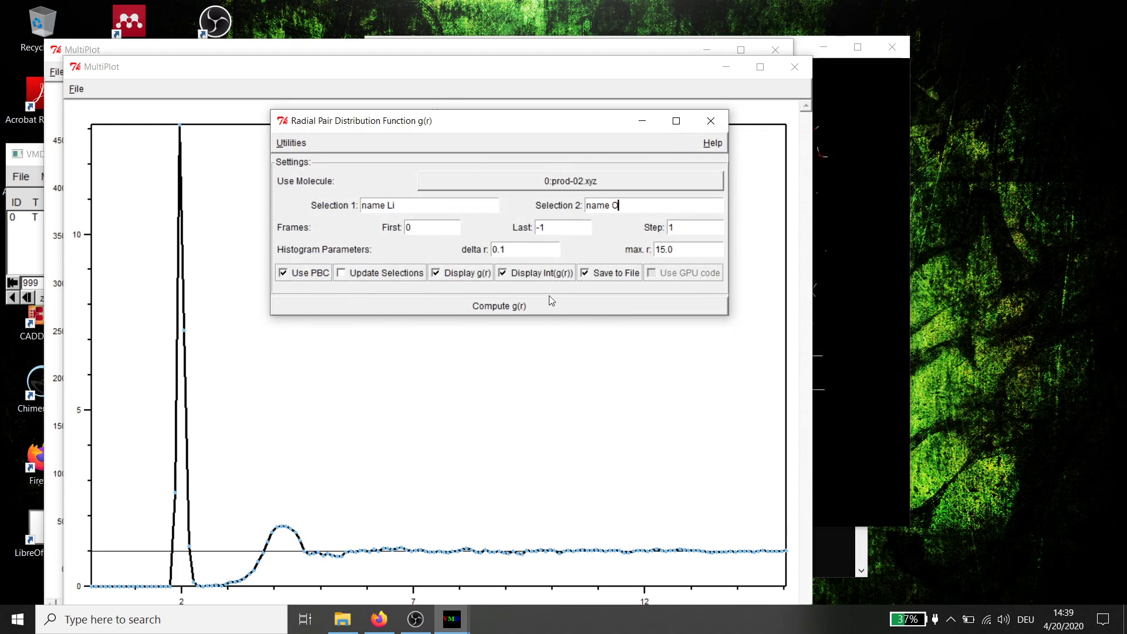
# Minimise the Radial Pair Distribution Function window, then view the g(r) and number integral plots and close both
pyautogui.click(641, 122)
pyautogui.moveTo(512, 74); pyautogui.dragTo(682, 39)
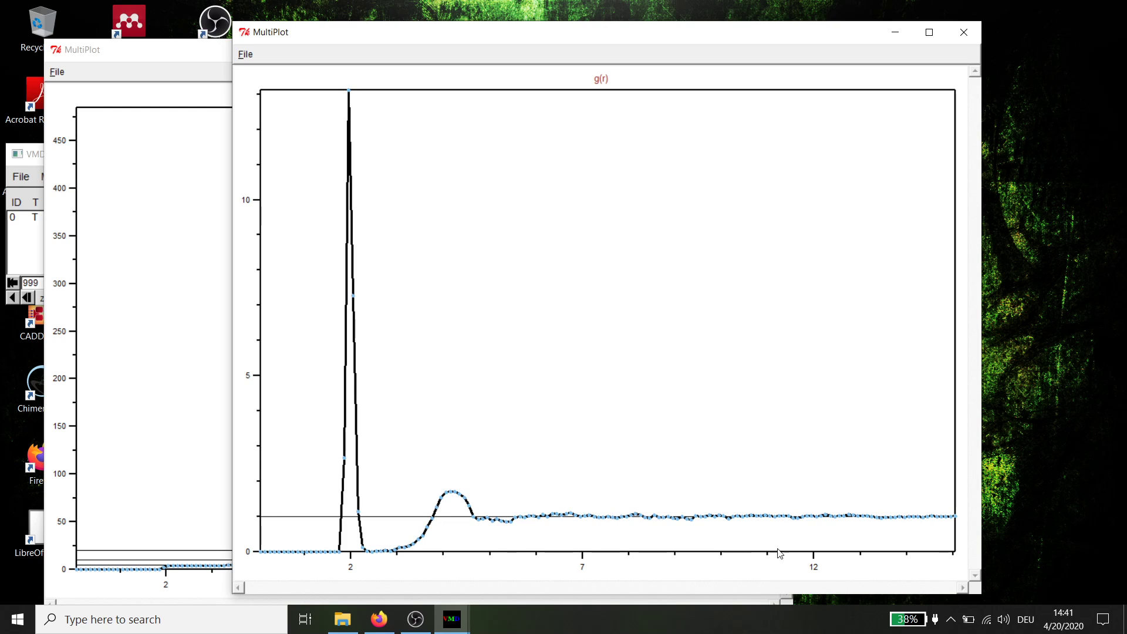
pyautogui.click(956, 39)
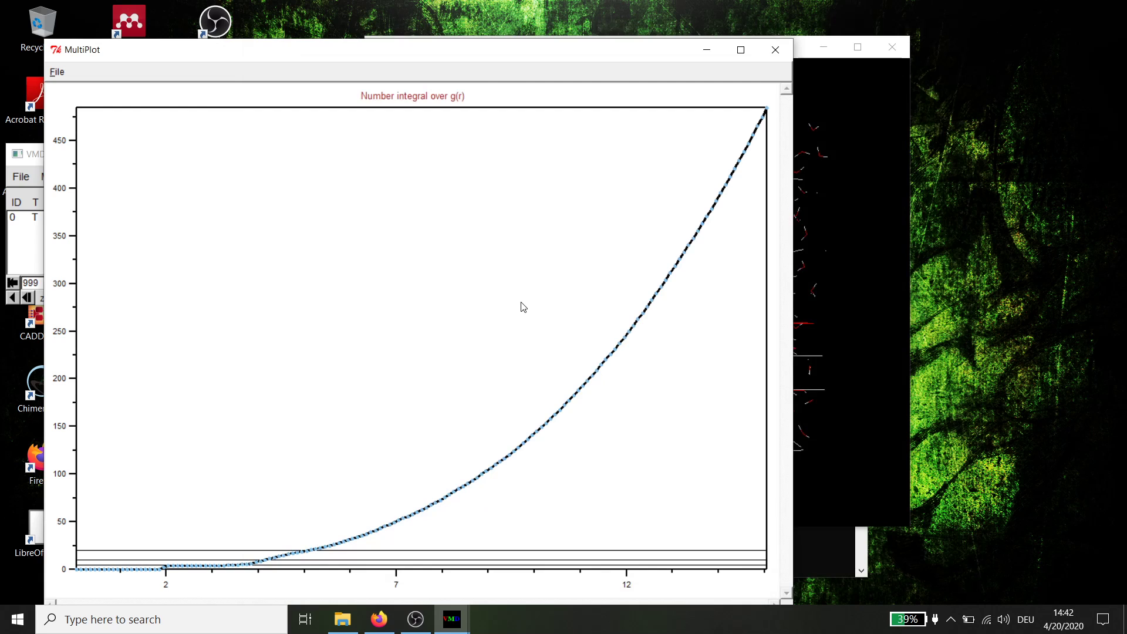
pyautogui.moveTo(472, 57); pyautogui.dragTo(646, 27)
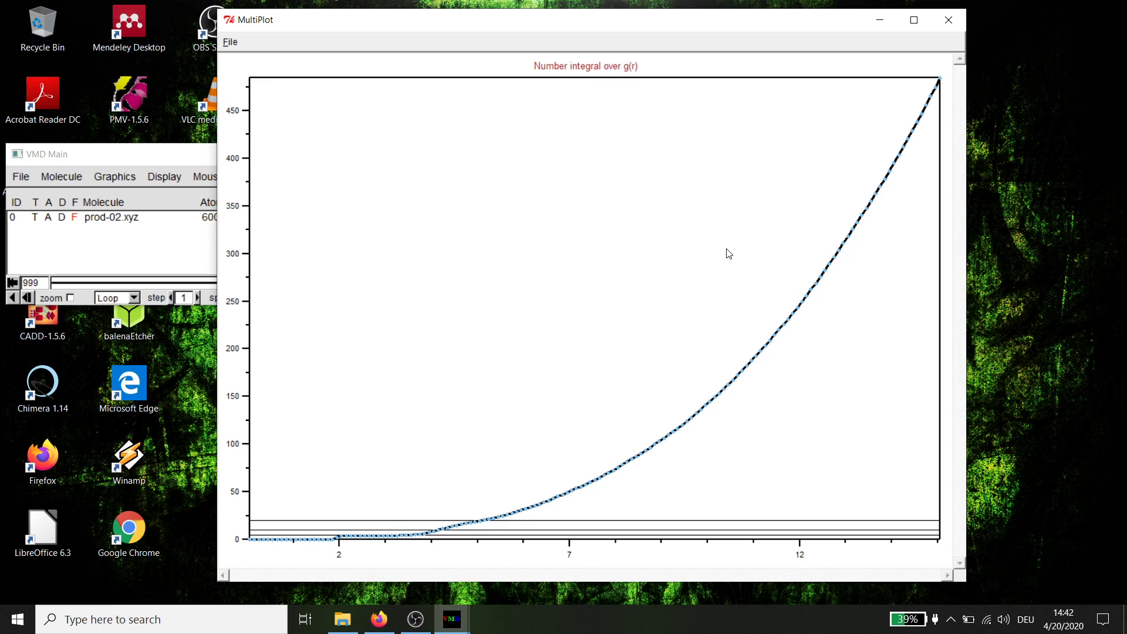
pyautogui.click(943, 23)
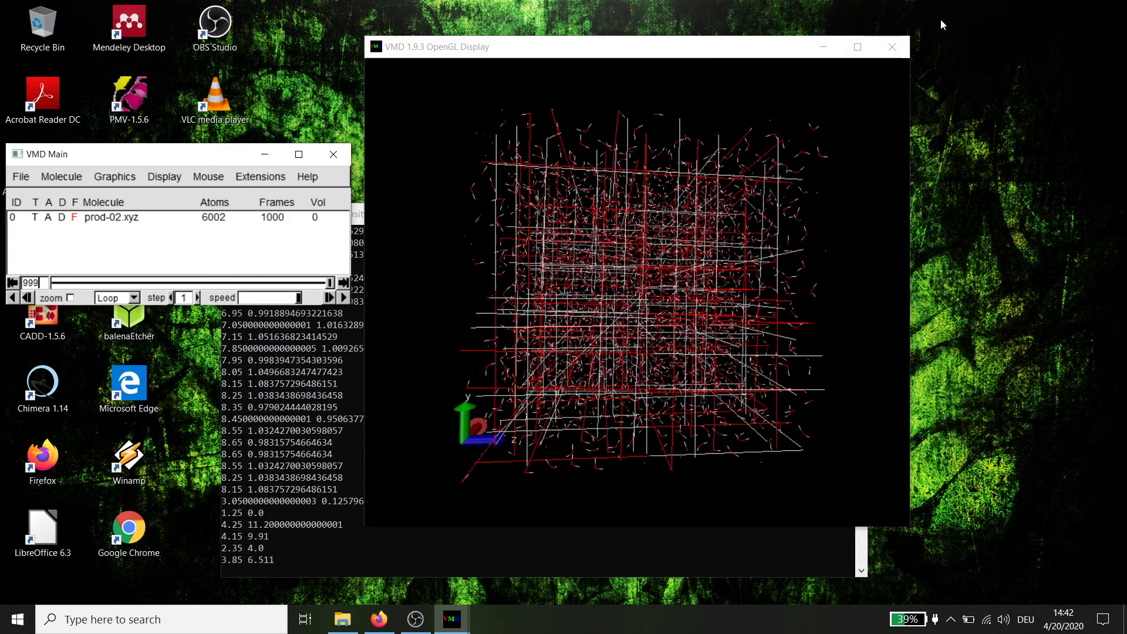
# Launch qtgrace from the bin folder inside mm\qtgrace_v026_Win7\qtgrace_v026_Win7 and maximise its window
pyautogui.moveTo(342, 619)
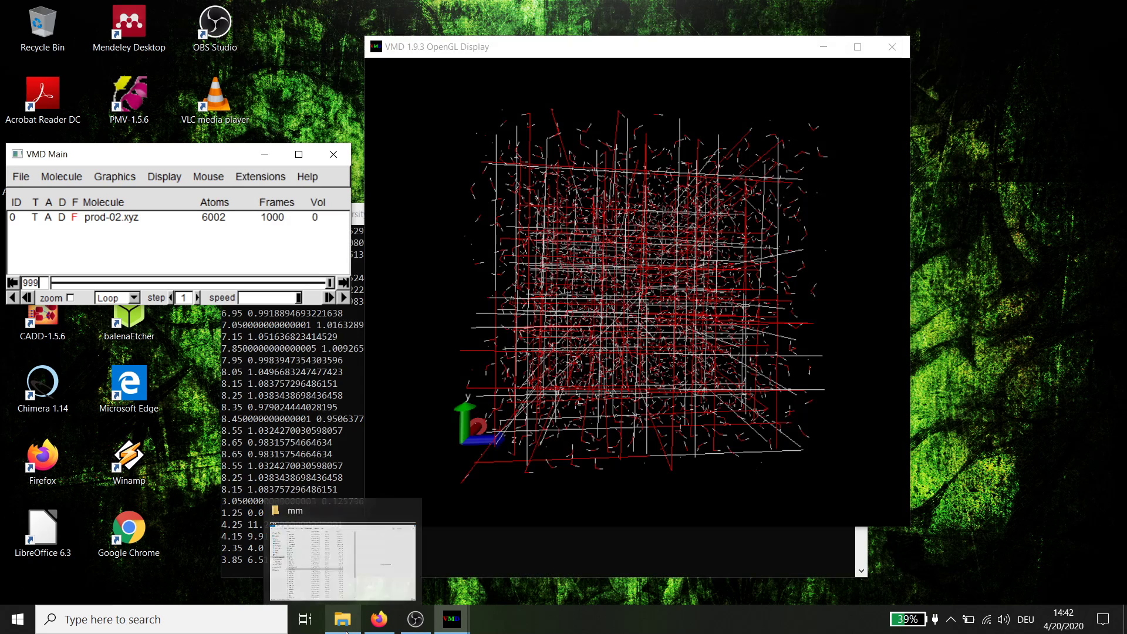
pyautogui.click(328, 577)
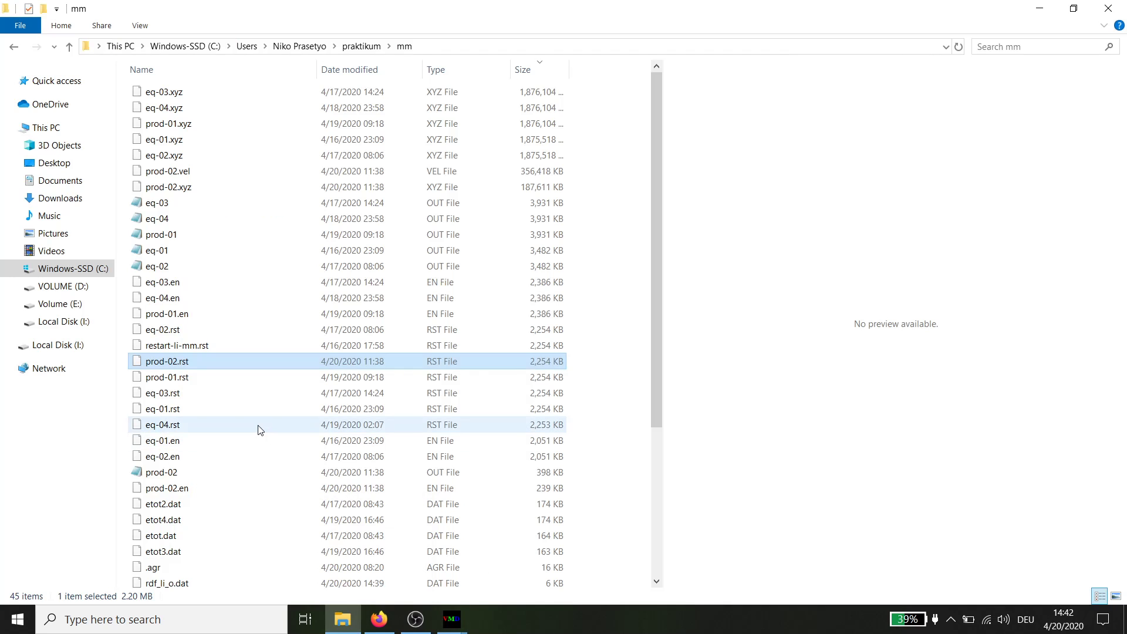
pyautogui.scroll(-5, 259, 431)
pyautogui.click(213, 580)
pyautogui.doubleClick(212, 580)
pyautogui.doubleClick(181, 93)
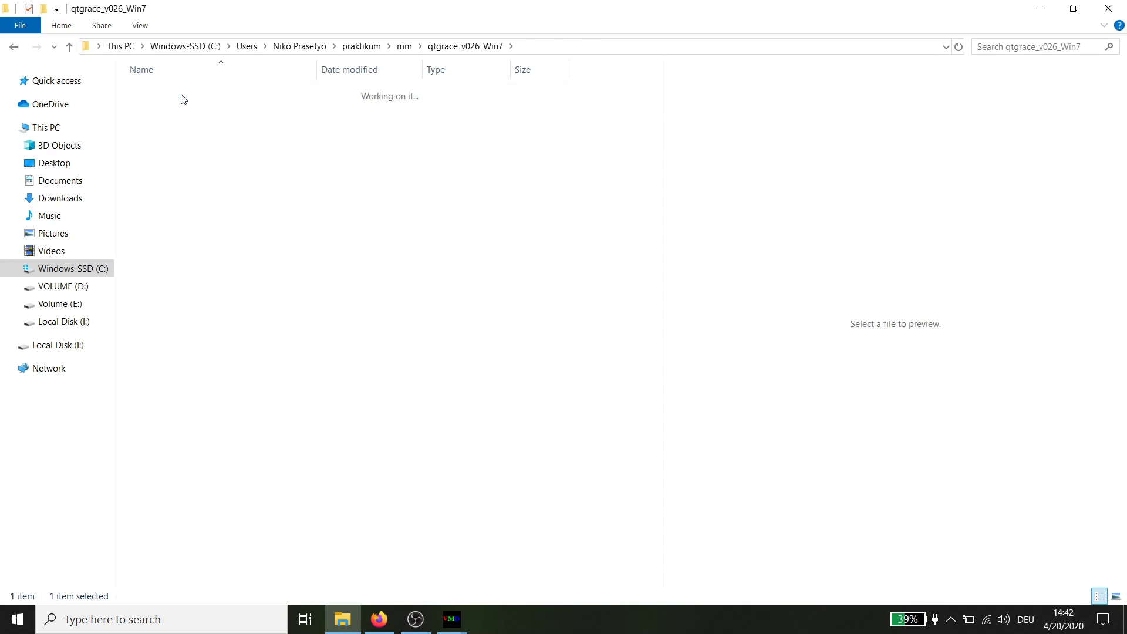
pyautogui.doubleClick(173, 94)
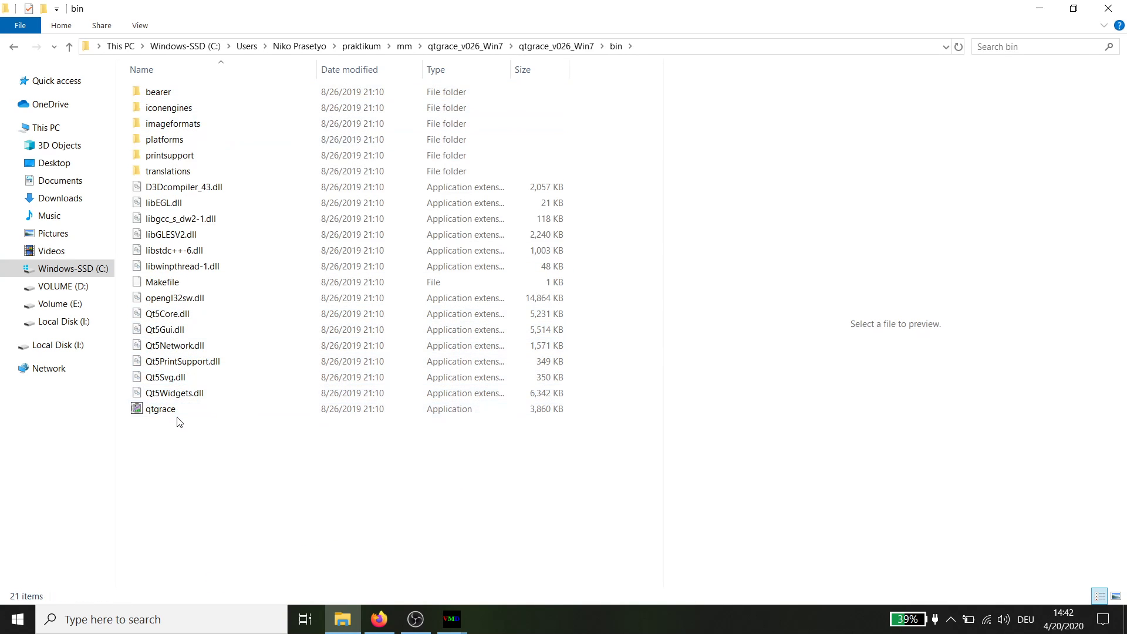
pyautogui.click(175, 414)
pyautogui.doubleClick(175, 411)
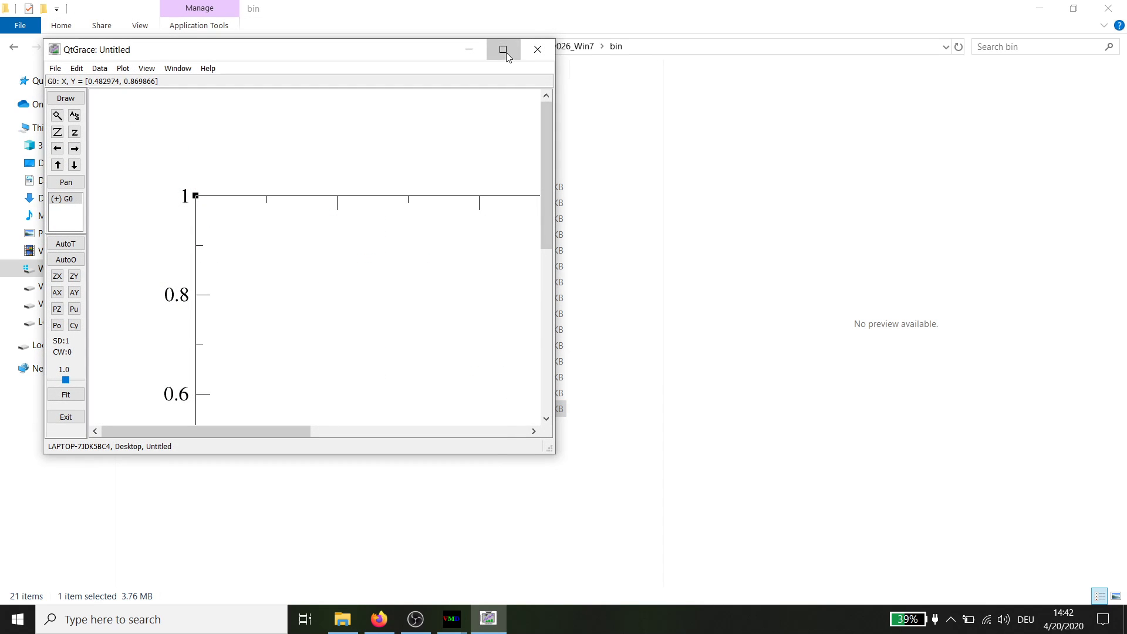
pyautogui.click(507, 55)
pyautogui.scroll(-1, 466, 126)
pyautogui.scroll(1, 318, 56)
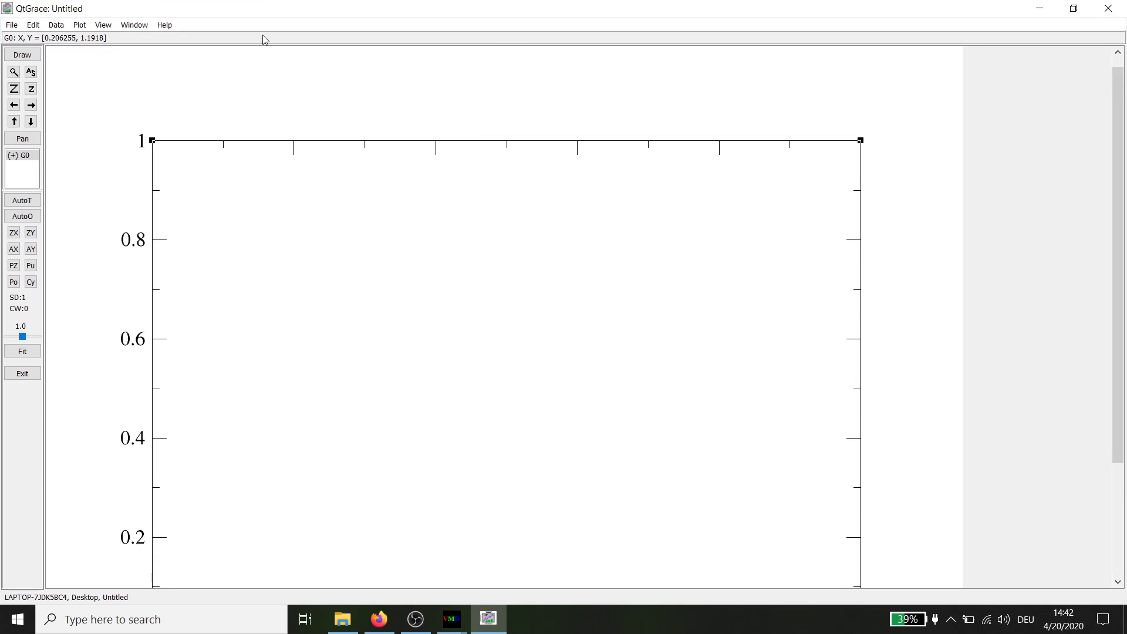
# Import rdf_li_o.dat from the praktikum\mm folder into graph G0, loaded as NXY, and close the Read sets dialog
pyautogui.click(56, 25)
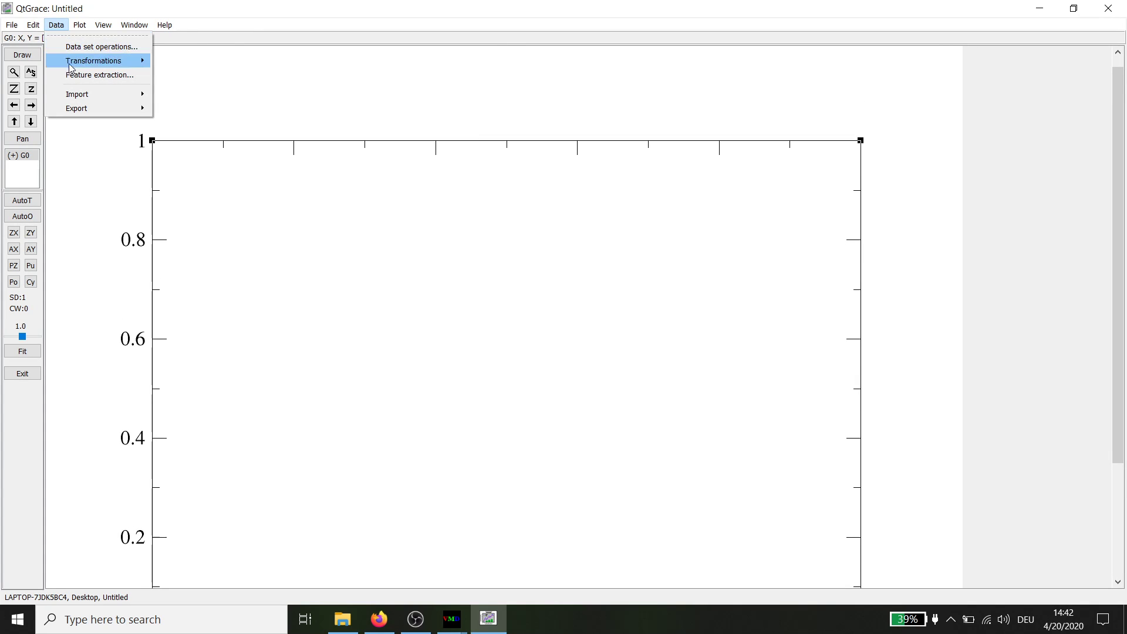
pyautogui.moveTo(83, 94)
pyautogui.click(179, 102)
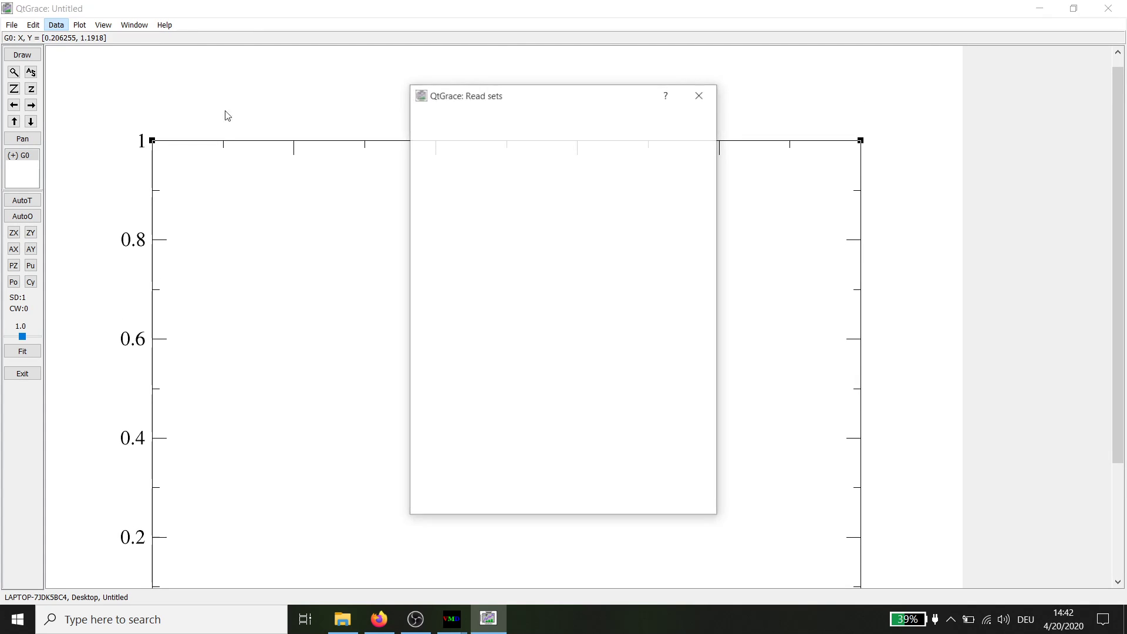
pyautogui.click(505, 150)
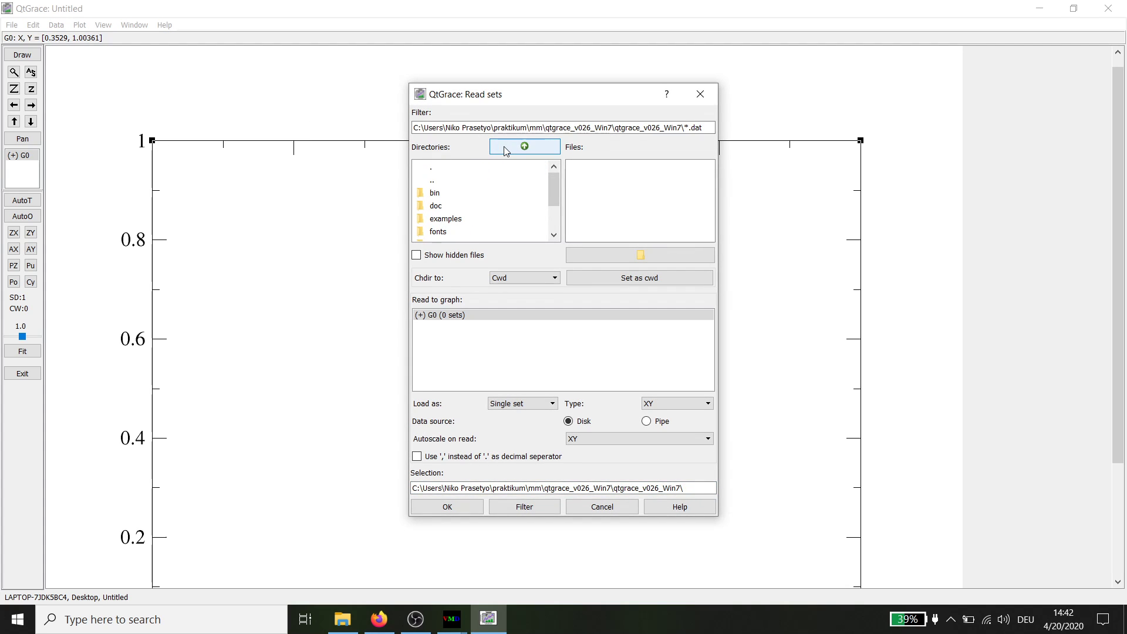
pyautogui.click(505, 151)
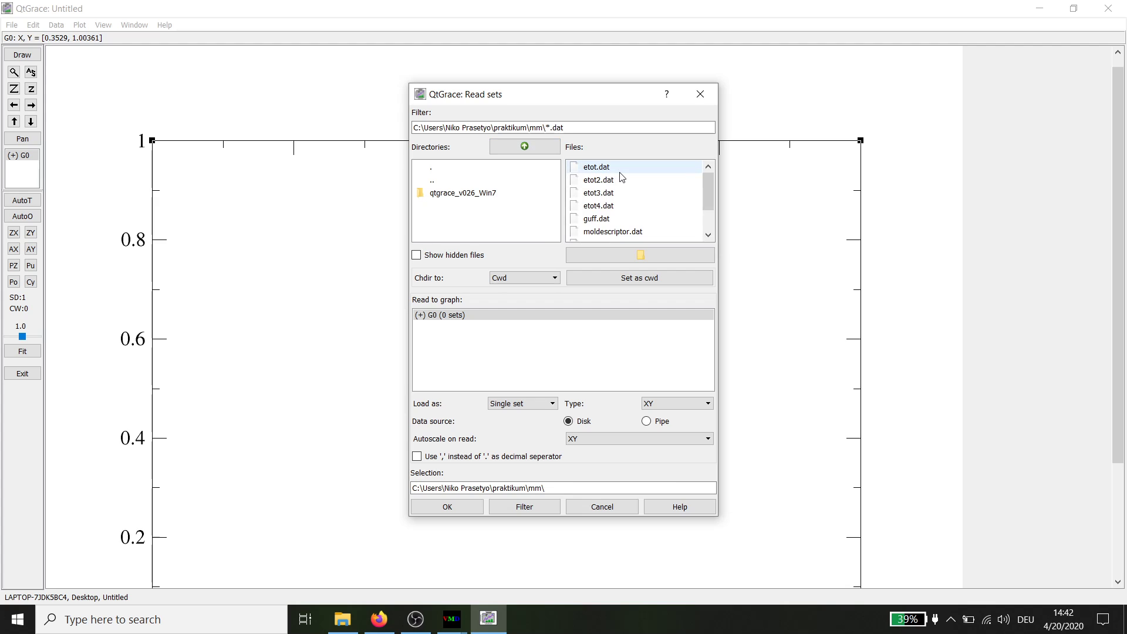
pyautogui.scroll(-1, 622, 177)
pyautogui.click(608, 231)
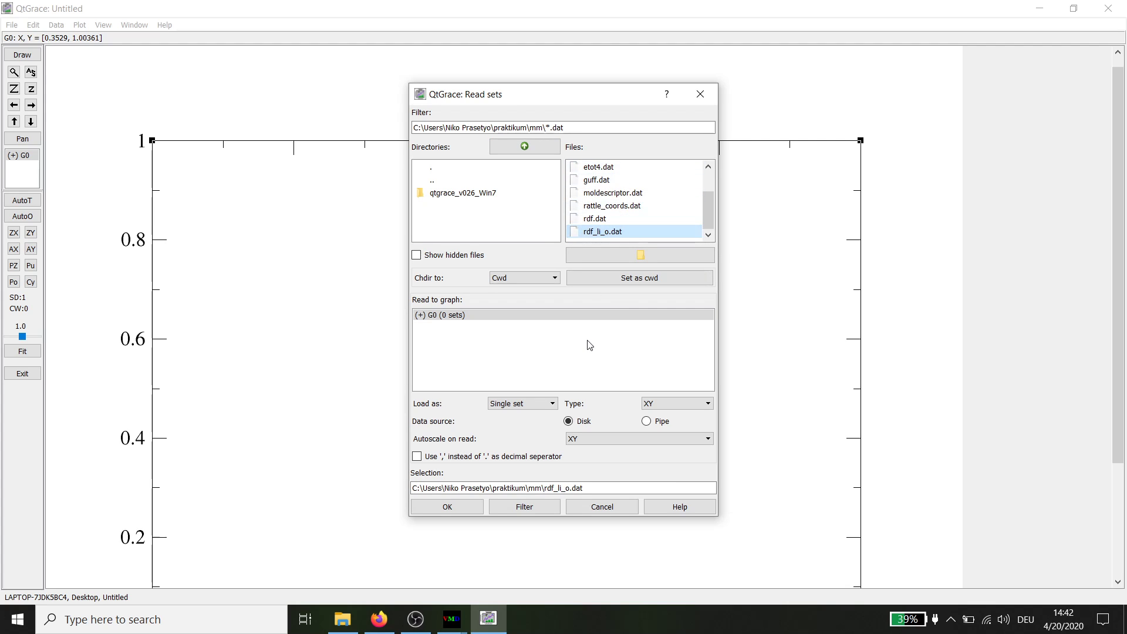
pyautogui.click(519, 405)
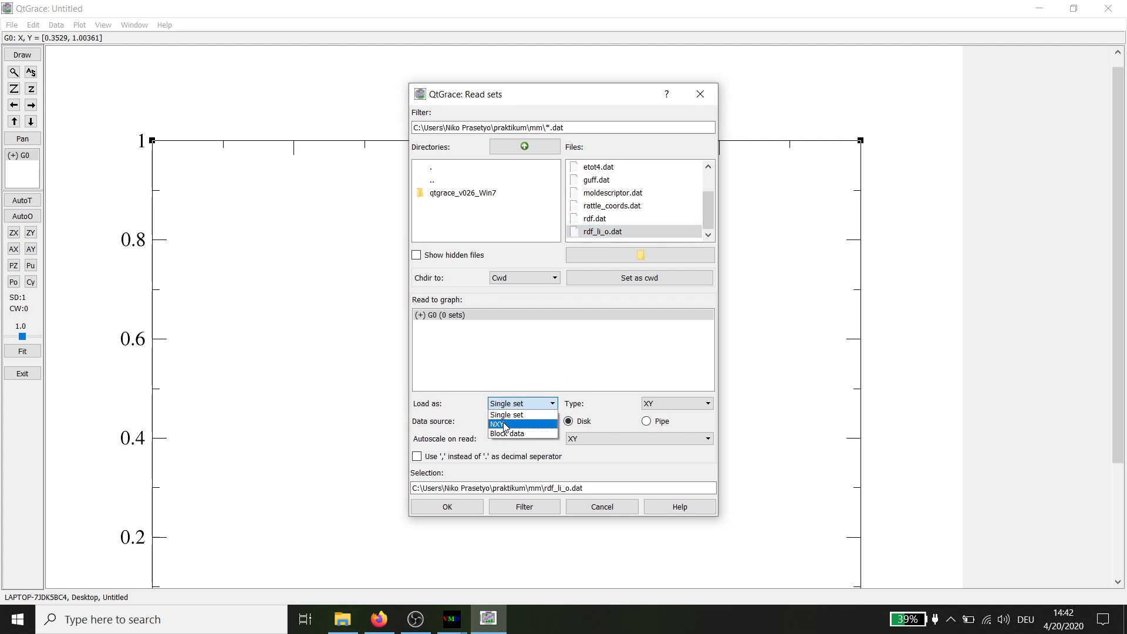
pyautogui.click(505, 425)
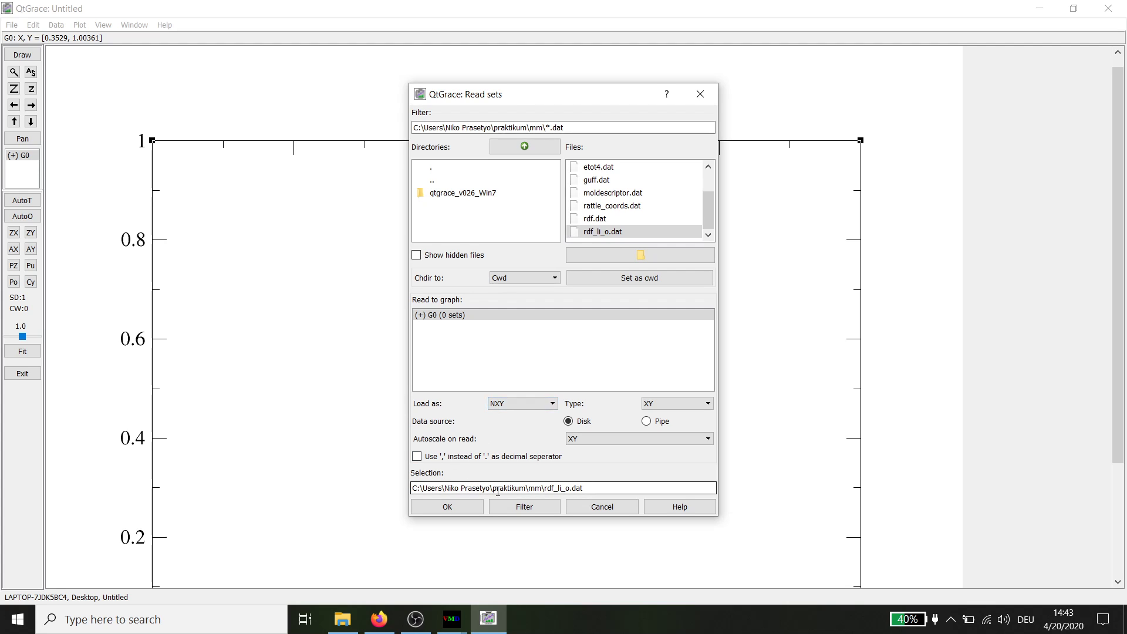
pyautogui.click(450, 508)
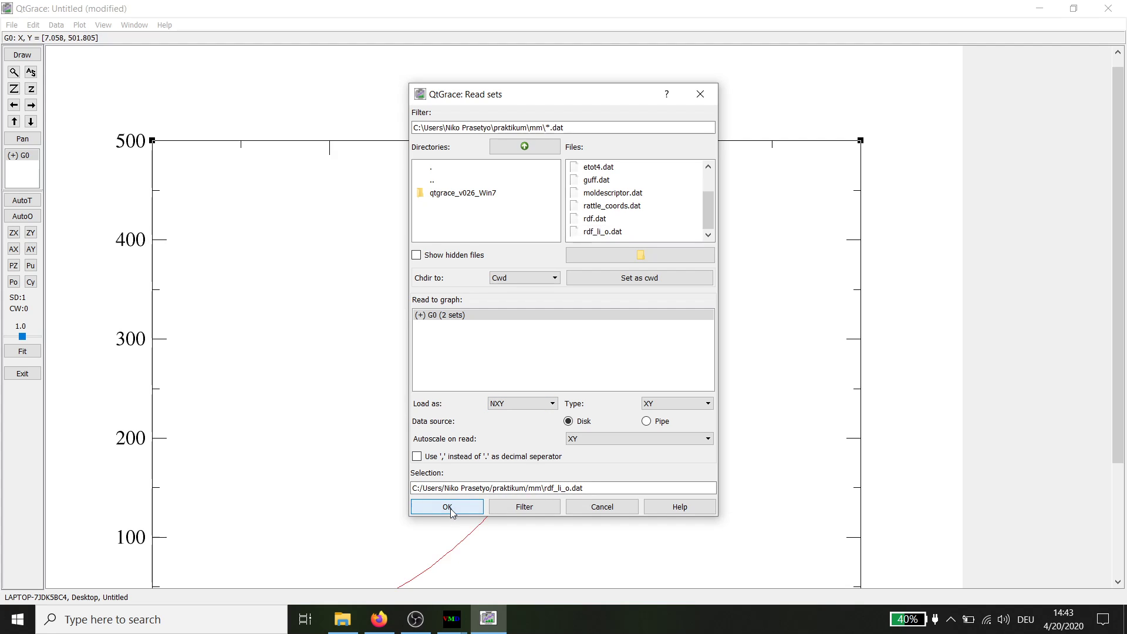
pyautogui.click(603, 507)
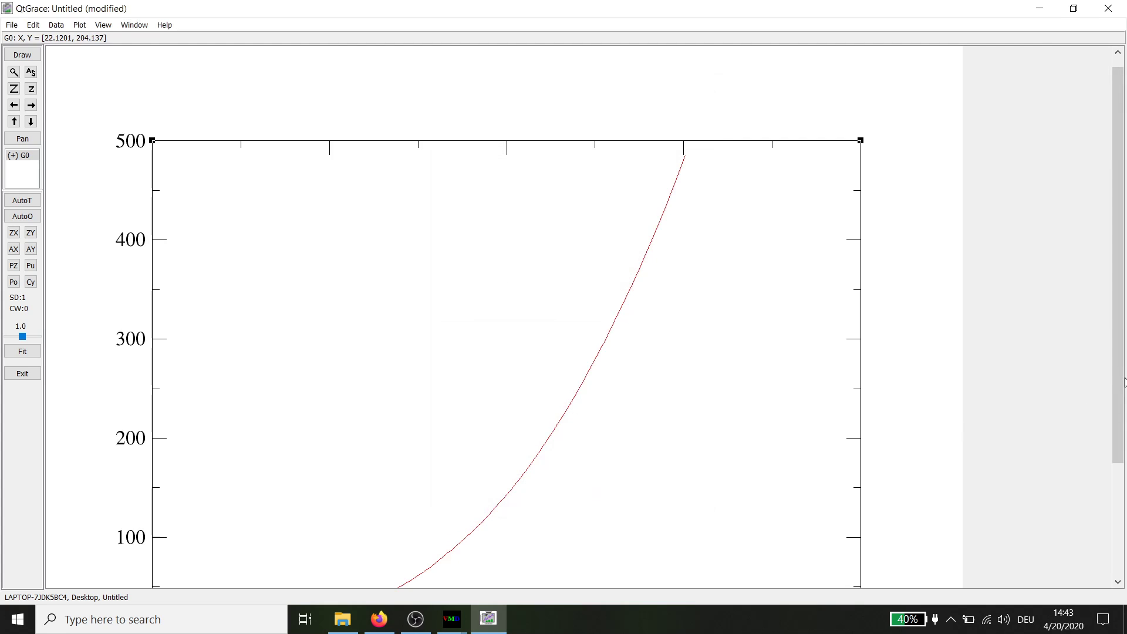
# Shrink the graph frame by moving its lower-right corner inward so the whole plot takes up less of the page
pyautogui.moveTo(1118, 455); pyautogui.dragTo(1112, 536)
pyautogui.scroll(2, 435, 216)
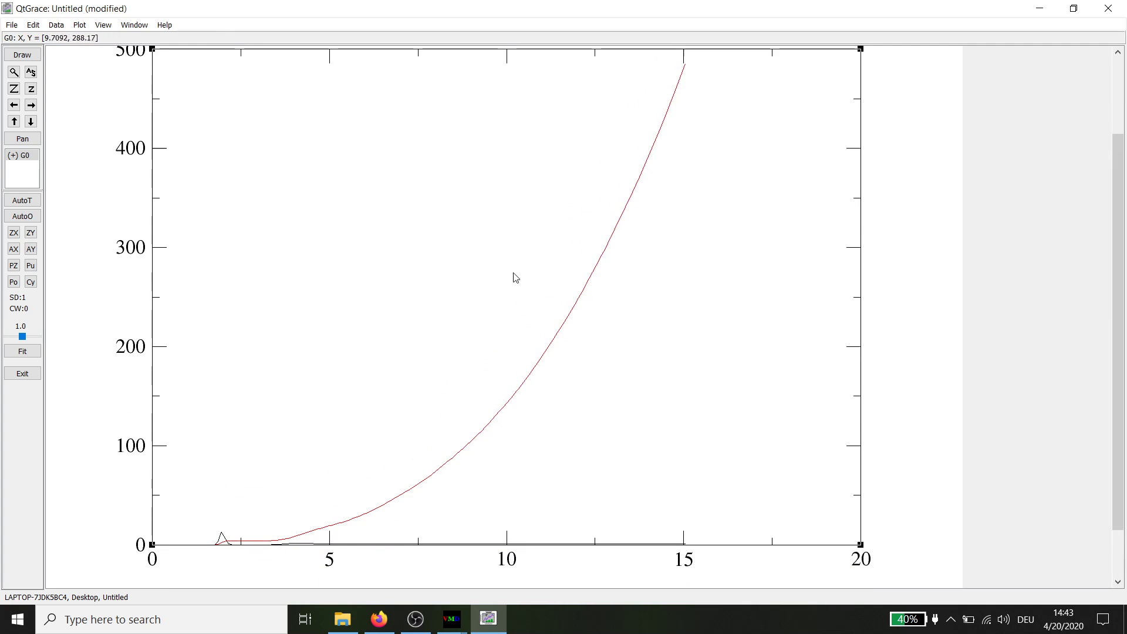
pyautogui.click(859, 546)
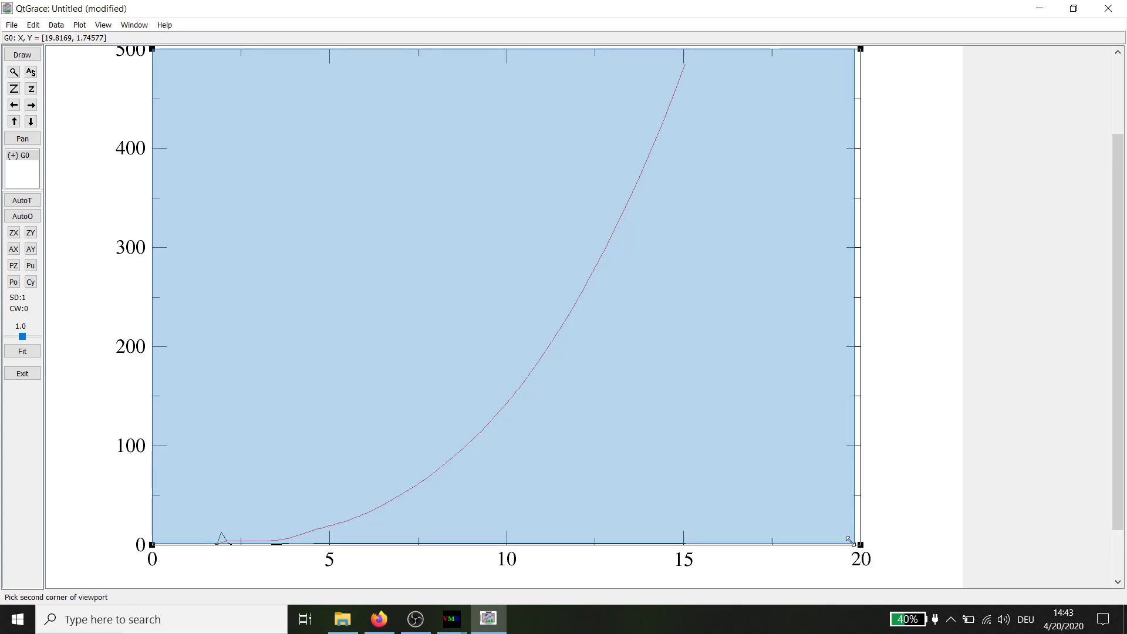
pyautogui.click(741, 448)
pyautogui.scroll(2, 712, 397)
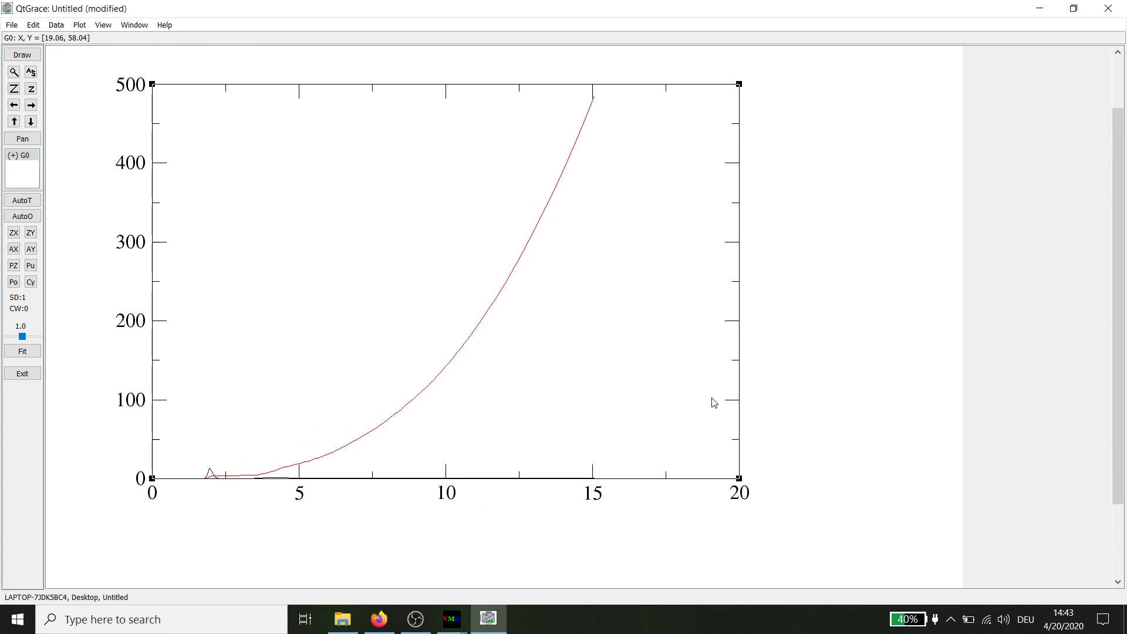
# Set the X axis stop to 15, its label to "jarak dalam \cE\C" and its major spacing to 1, and apply
pyautogui.click(81, 26)
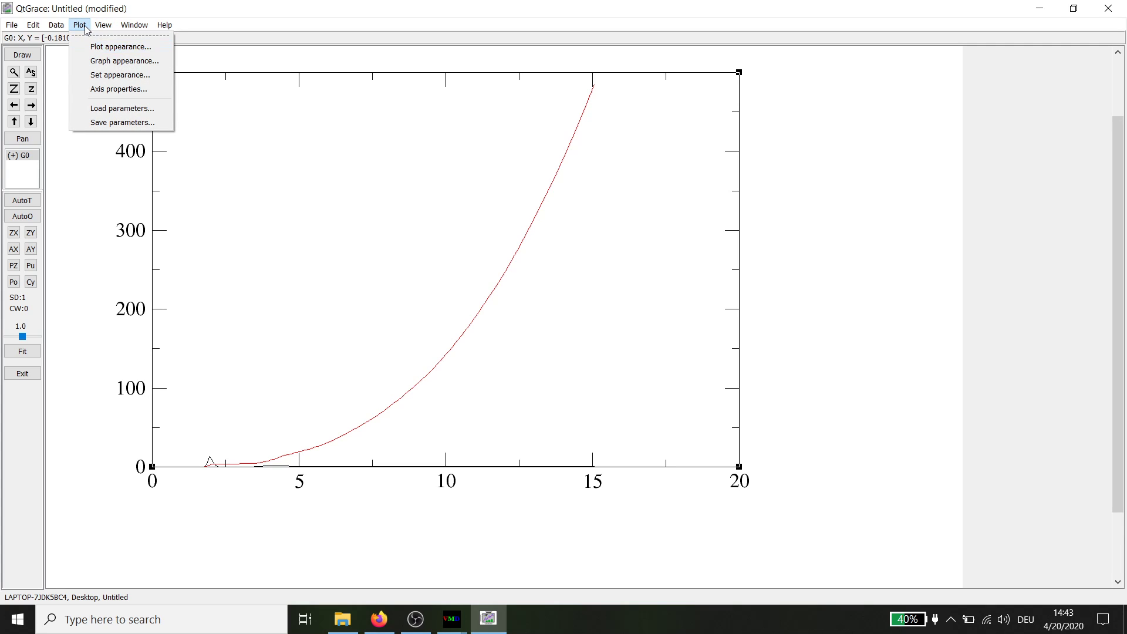
pyautogui.click(101, 90)
pyautogui.click(452, 157)
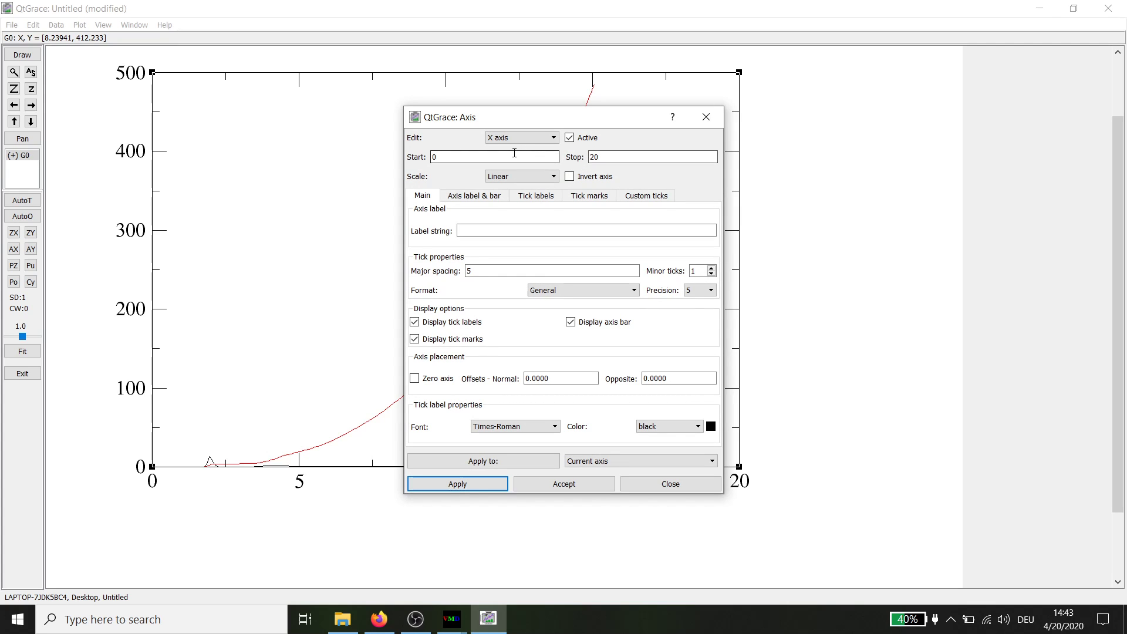
pyautogui.press('Tab')
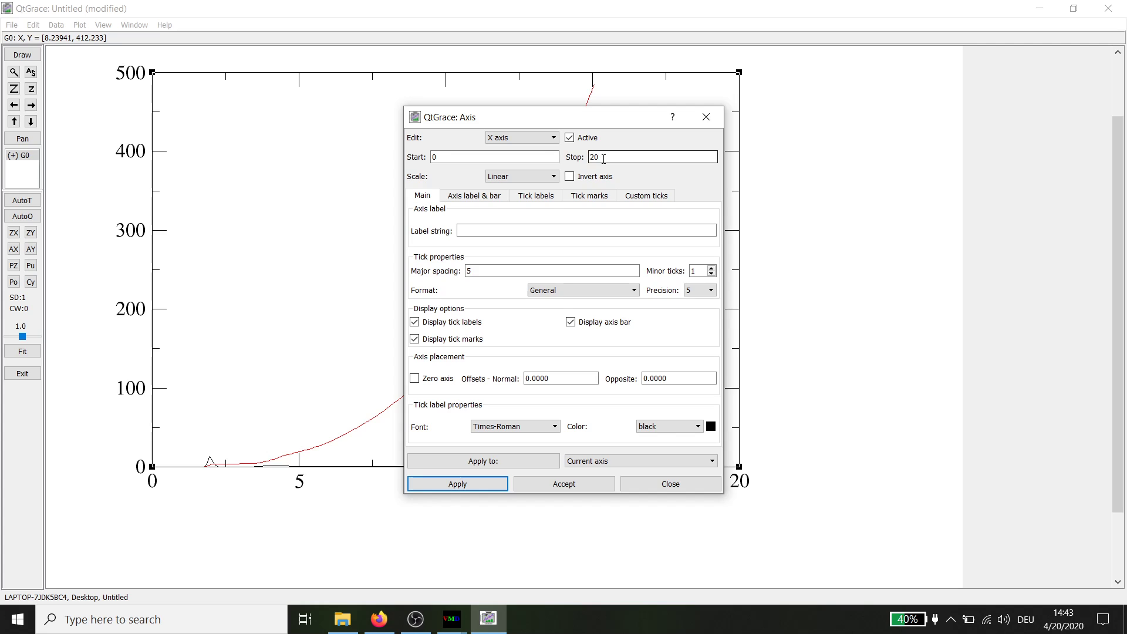
pyautogui.write('15')
pyautogui.click(511, 231)
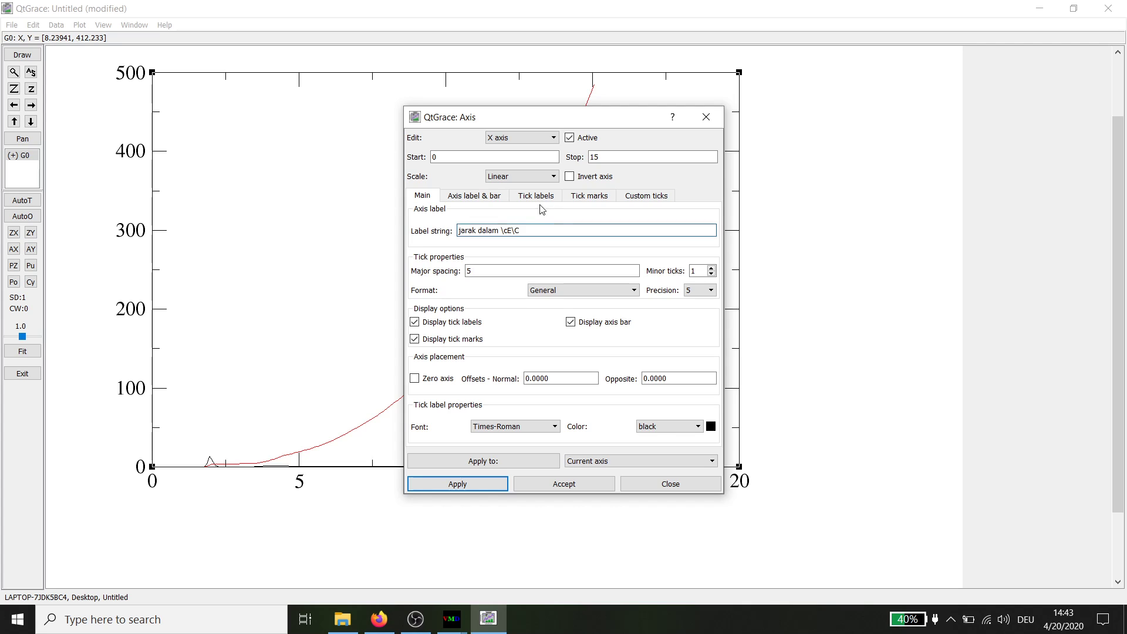
pyautogui.moveTo(471, 271); pyautogui.dragTo(462, 275)
pyautogui.write('1')
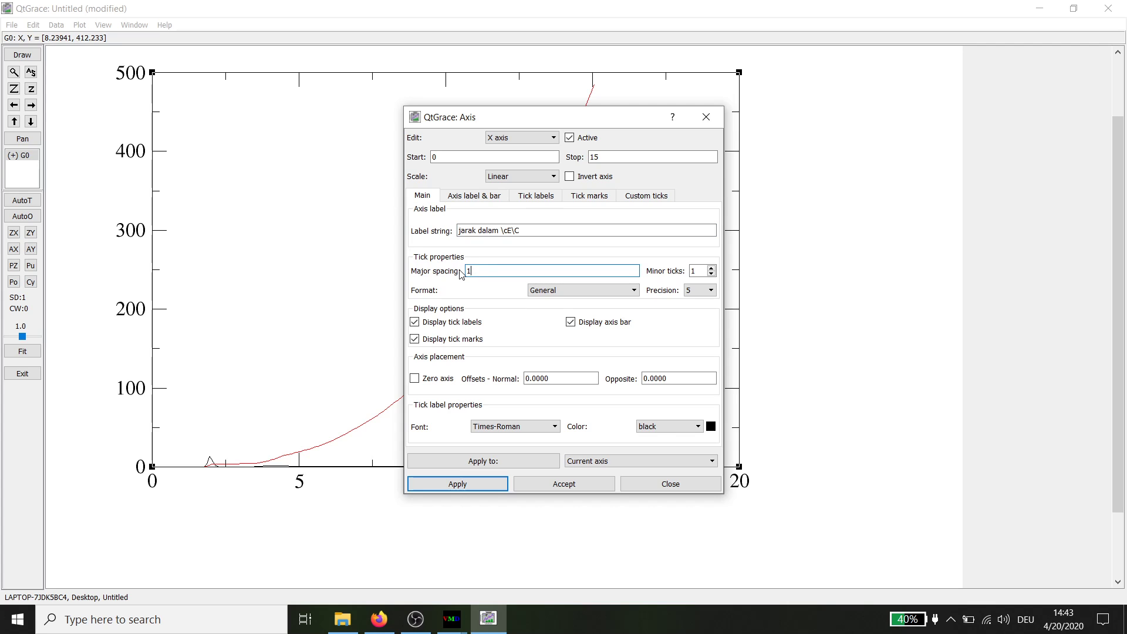
pyautogui.click(459, 484)
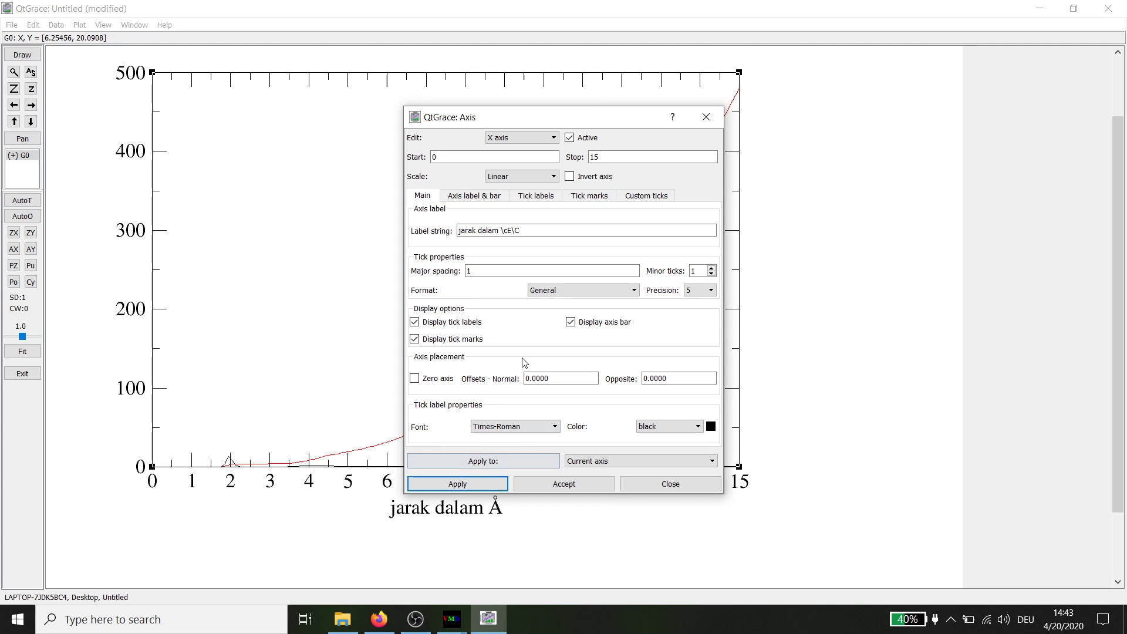
# Set the Y axis stop to 15, major spacing to 3 and label to "g(r)", apply, and close the Axis dialog
pyautogui.moveTo(448, 120); pyautogui.dragTo(746, 133)
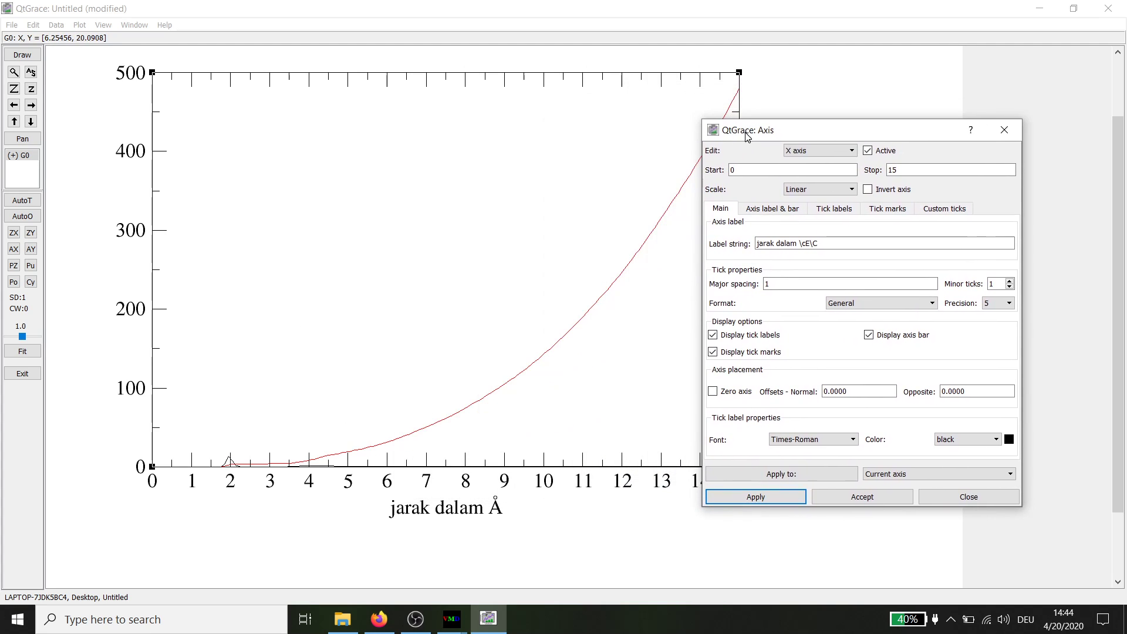
pyautogui.click(799, 152)
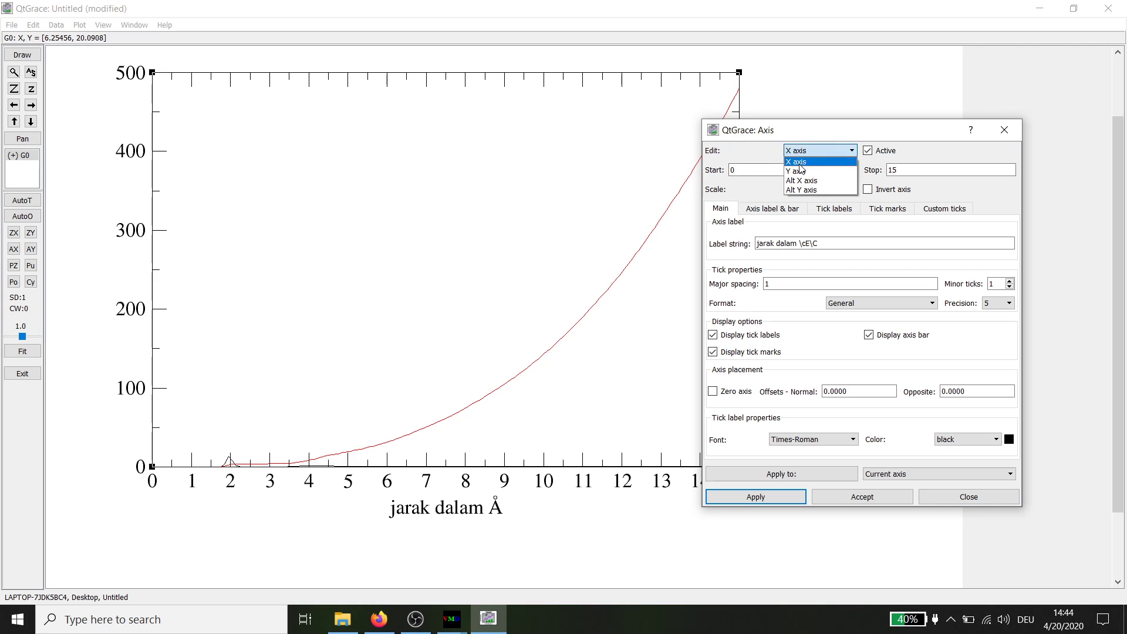
pyautogui.click(796, 171)
pyautogui.click(902, 173)
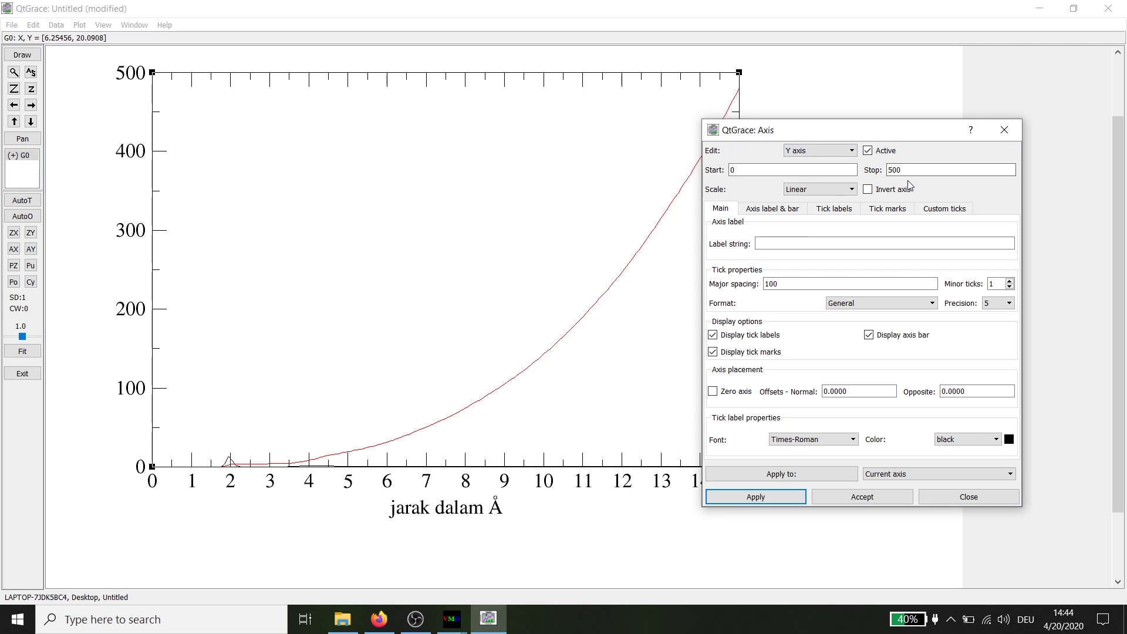
pyautogui.moveTo(902, 176); pyautogui.dragTo(874, 176)
pyautogui.write('15')
pyautogui.moveTo(775, 284); pyautogui.dragTo(758, 286)
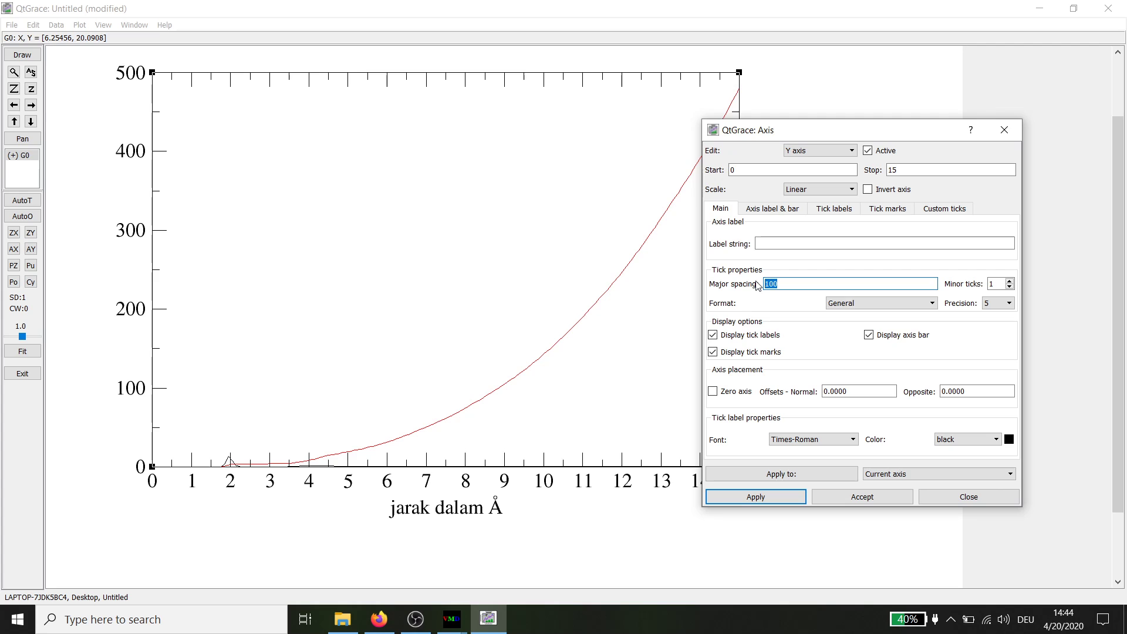
pyautogui.write('3')
pyautogui.click(766, 244)
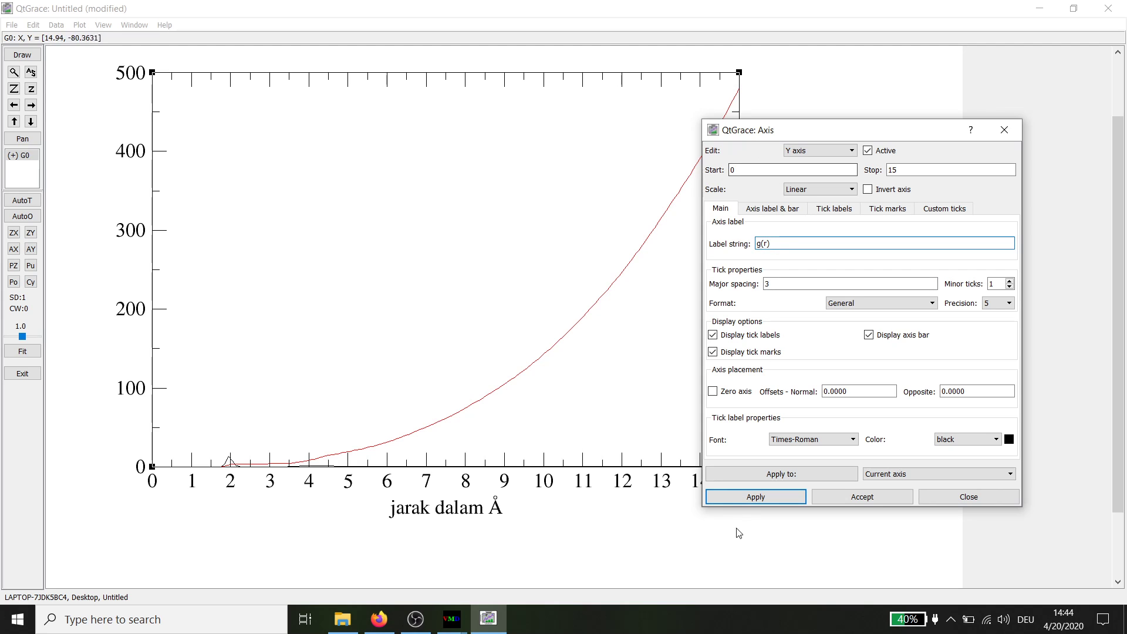
pyautogui.click(739, 498)
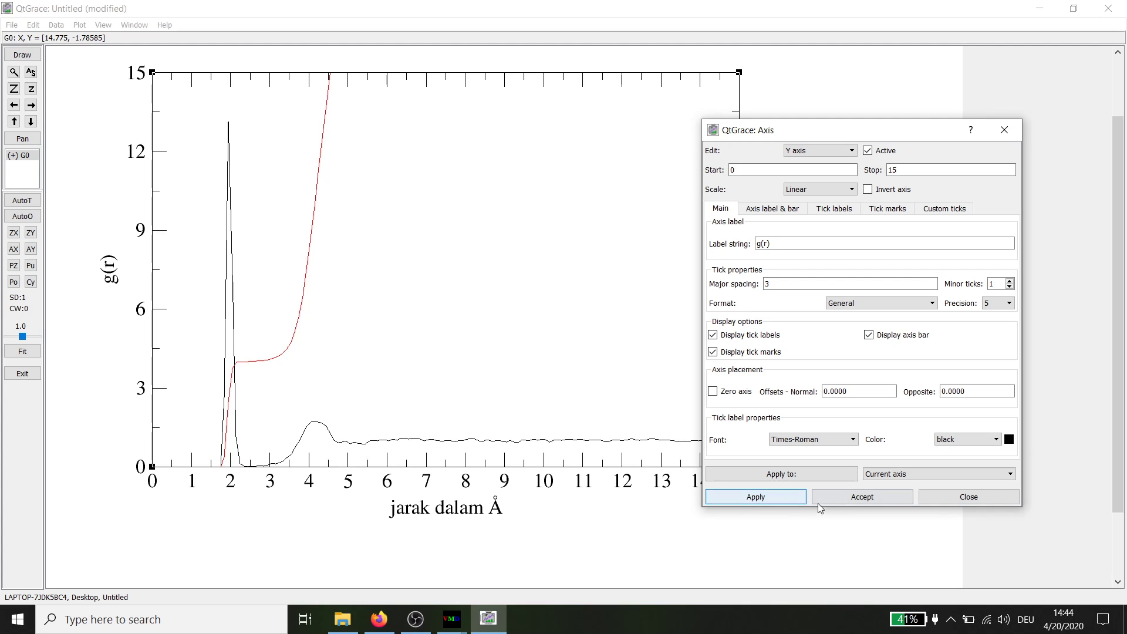
pyautogui.click(943, 503)
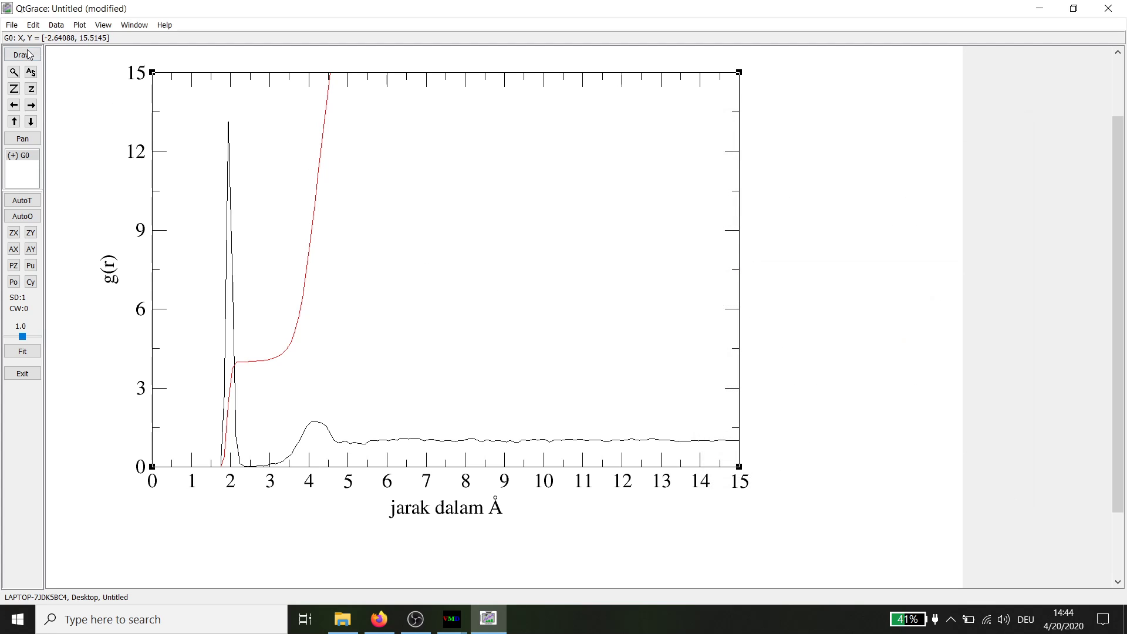
# Save the project as rdf.agr in the praktikum\mm folder
pyautogui.click(12, 24)
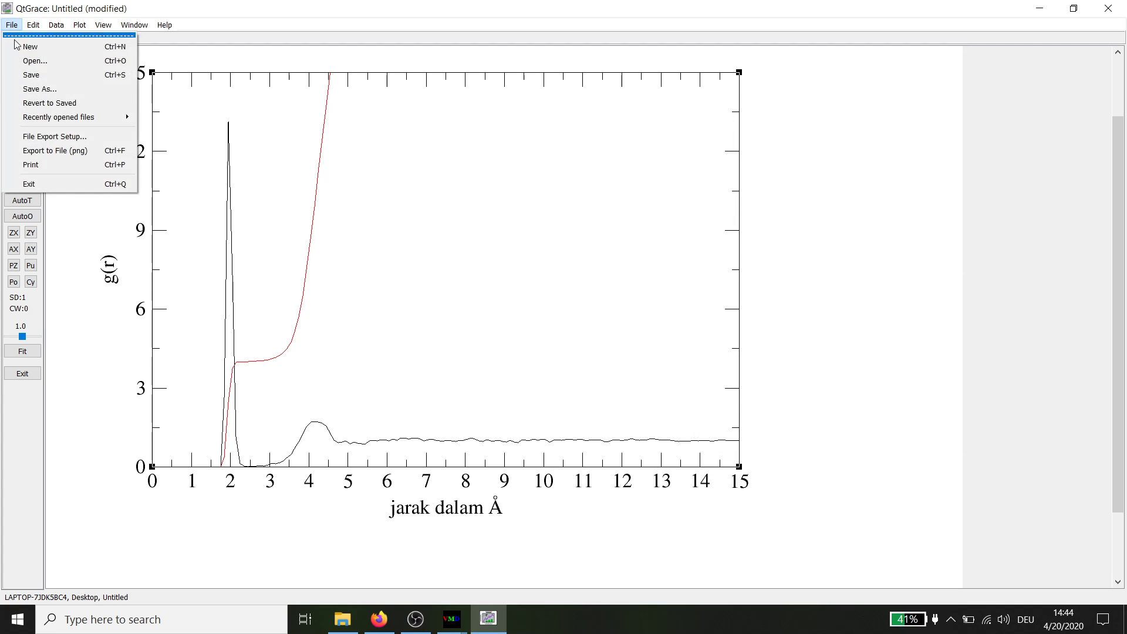
pyautogui.click(29, 89)
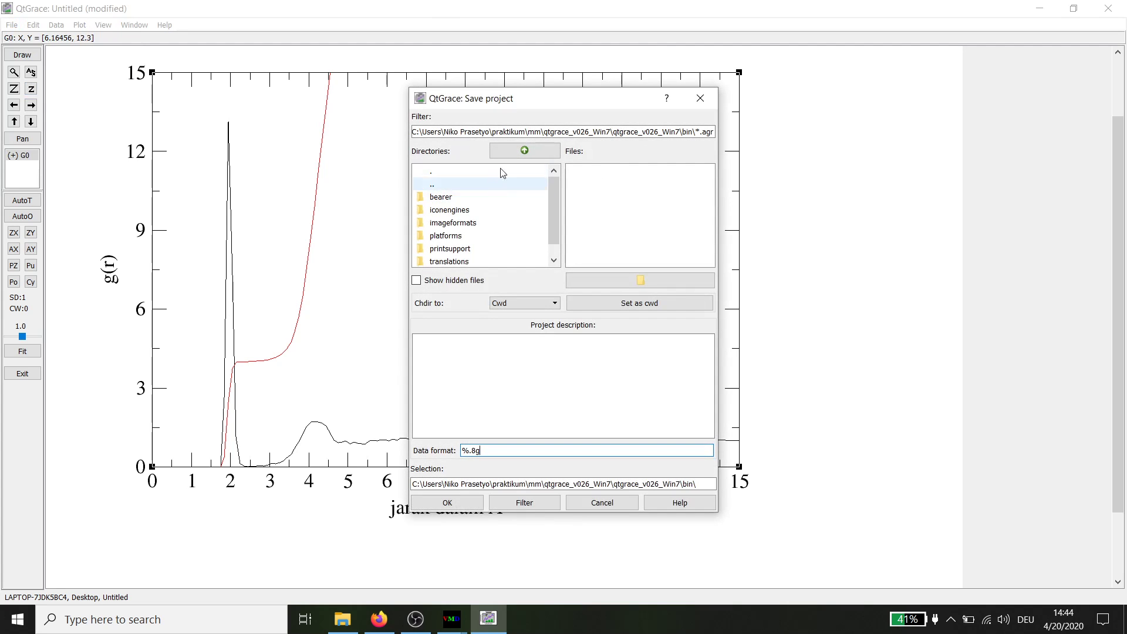
pyautogui.click(511, 157)
pyautogui.click(511, 157)
pyautogui.click(511, 158)
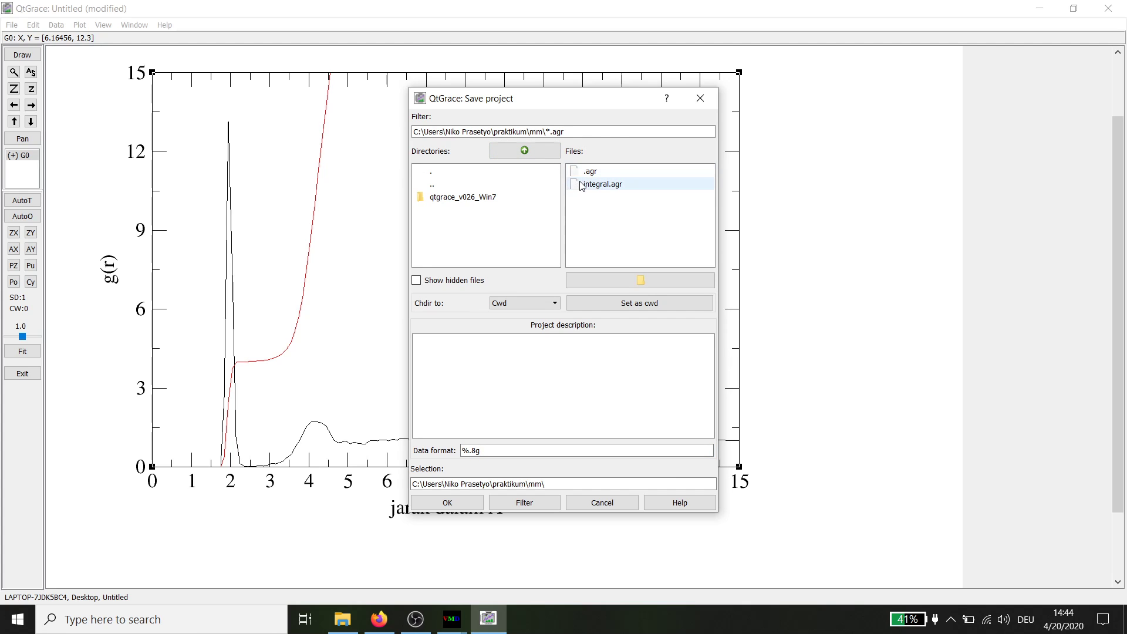
pyautogui.click(566, 485)
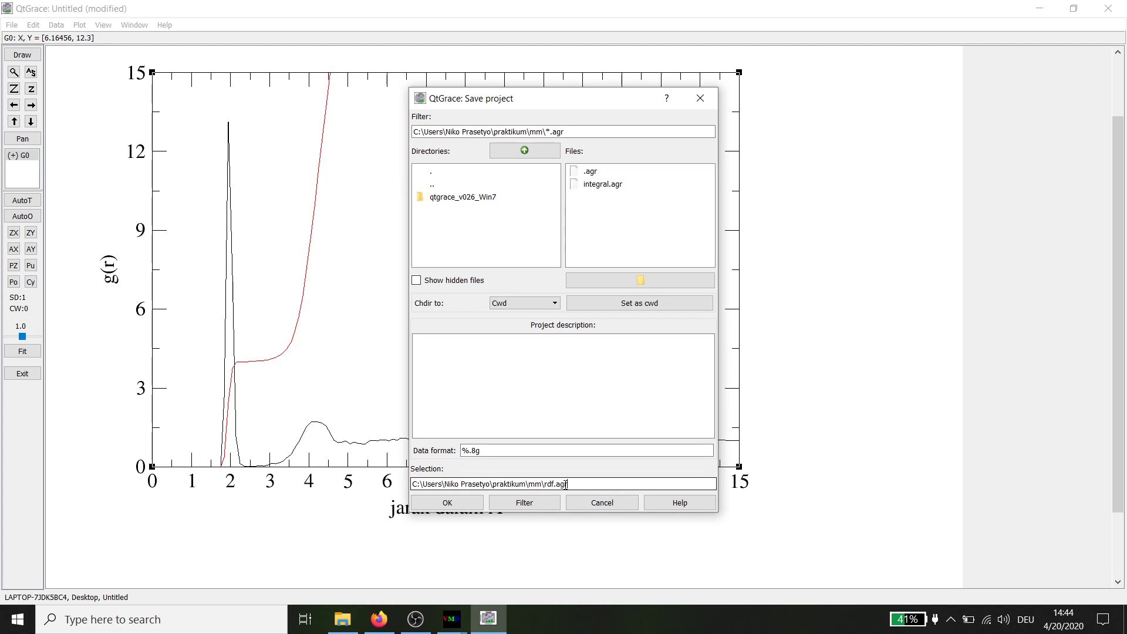
pyautogui.click(470, 503)
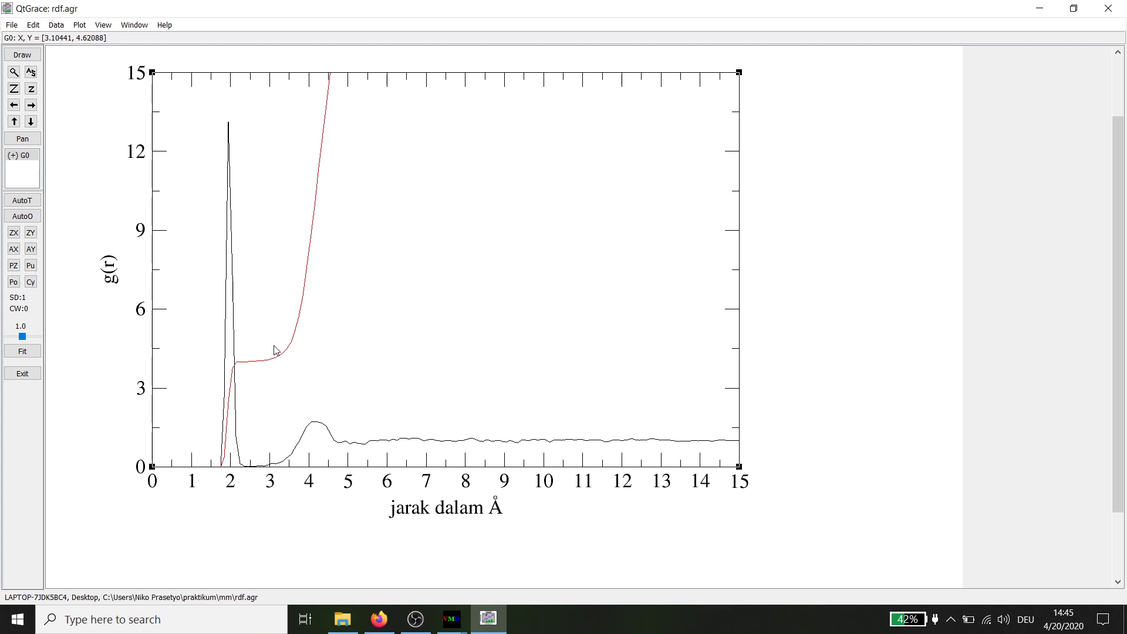
# Close VMD's Radial Pair Distribution Function window, and minimise QtGrace and the remaining window covering VMD
pyautogui.moveTo(451, 619)
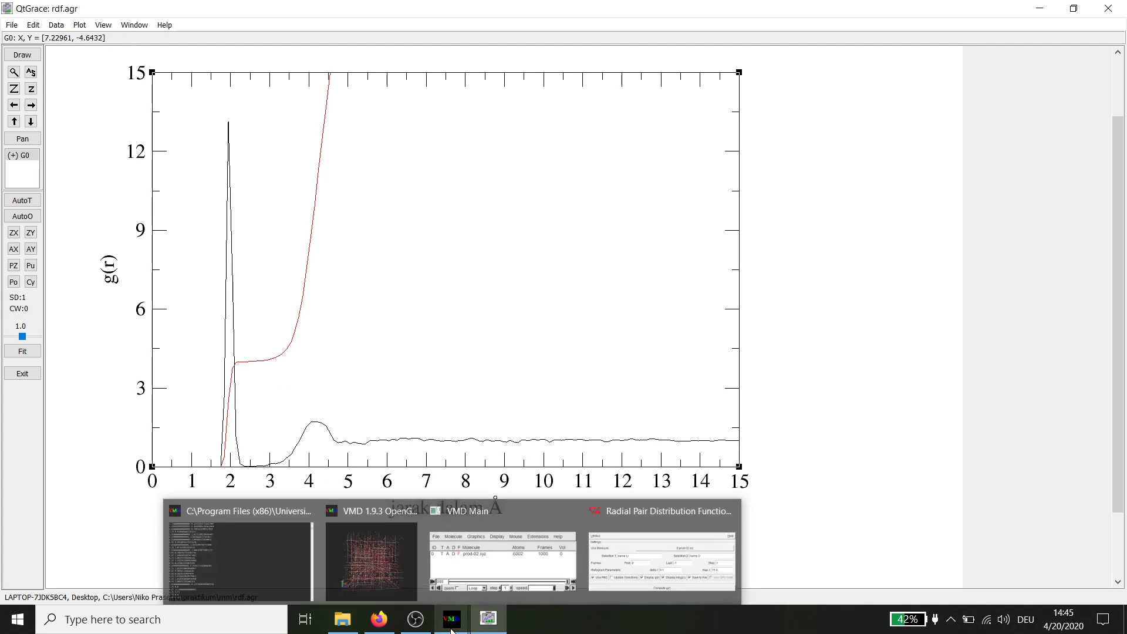
pyautogui.click(642, 540)
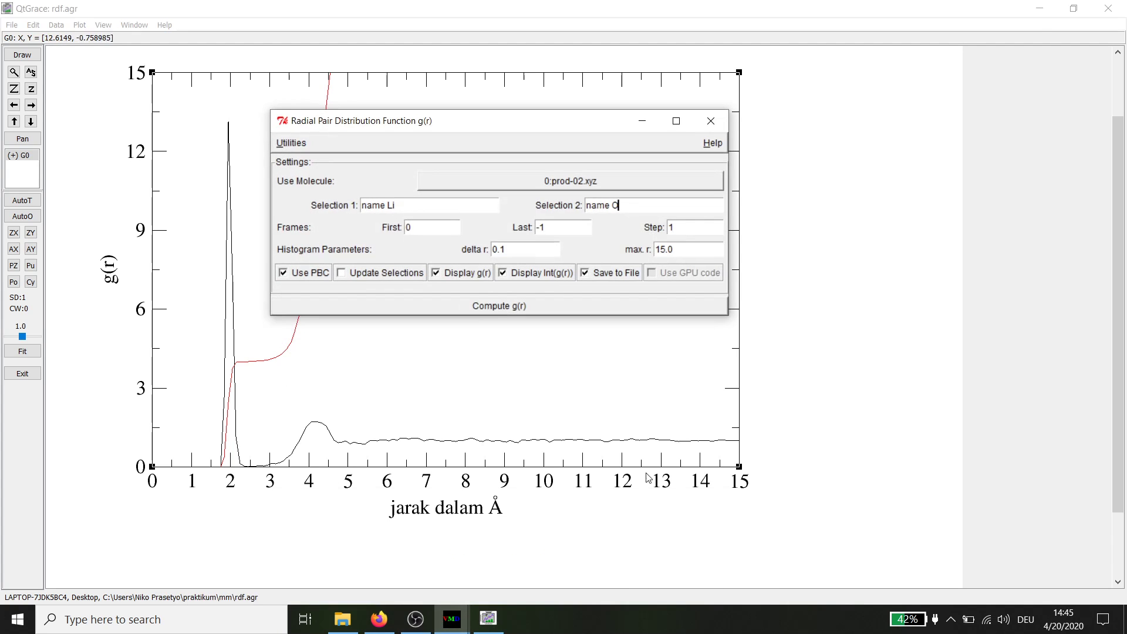
pyautogui.click(721, 121)
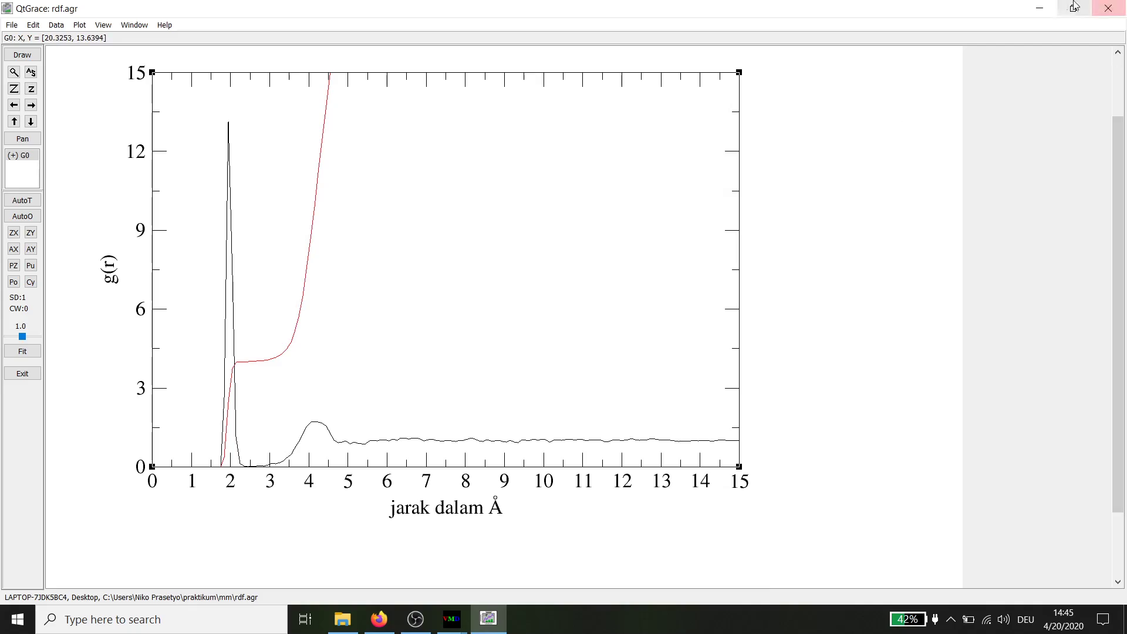
pyautogui.click(1039, 8)
pyautogui.click(1040, 8)
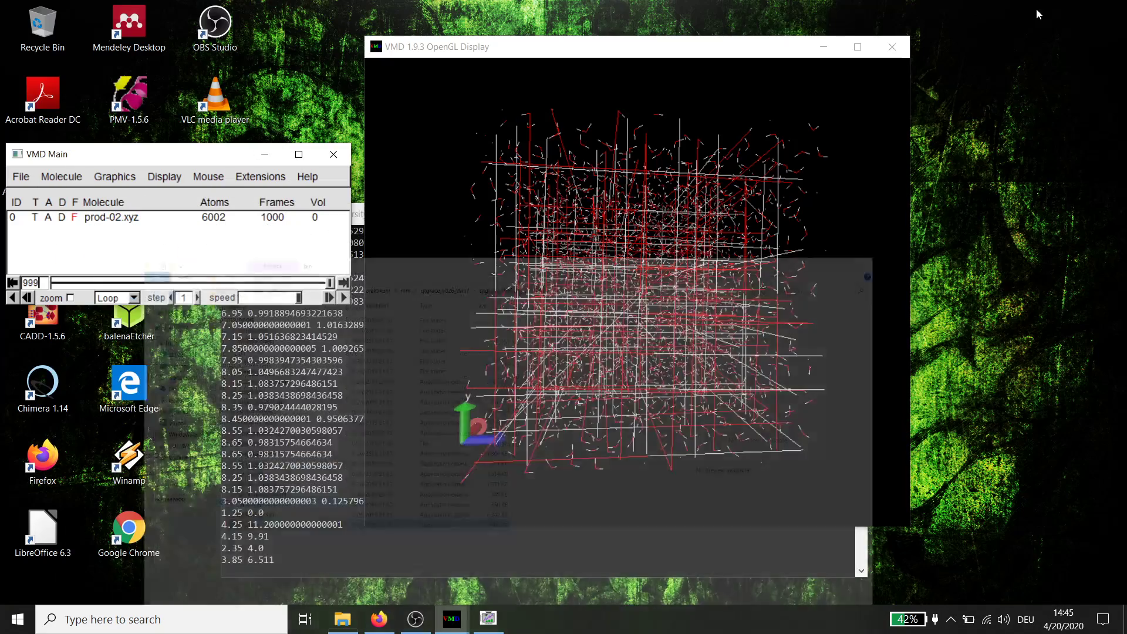
# Switch the VMD display to orthographic projection and turn off depth cueing
pyautogui.moveTo(581, 308); pyautogui.dragTo(563, 293)
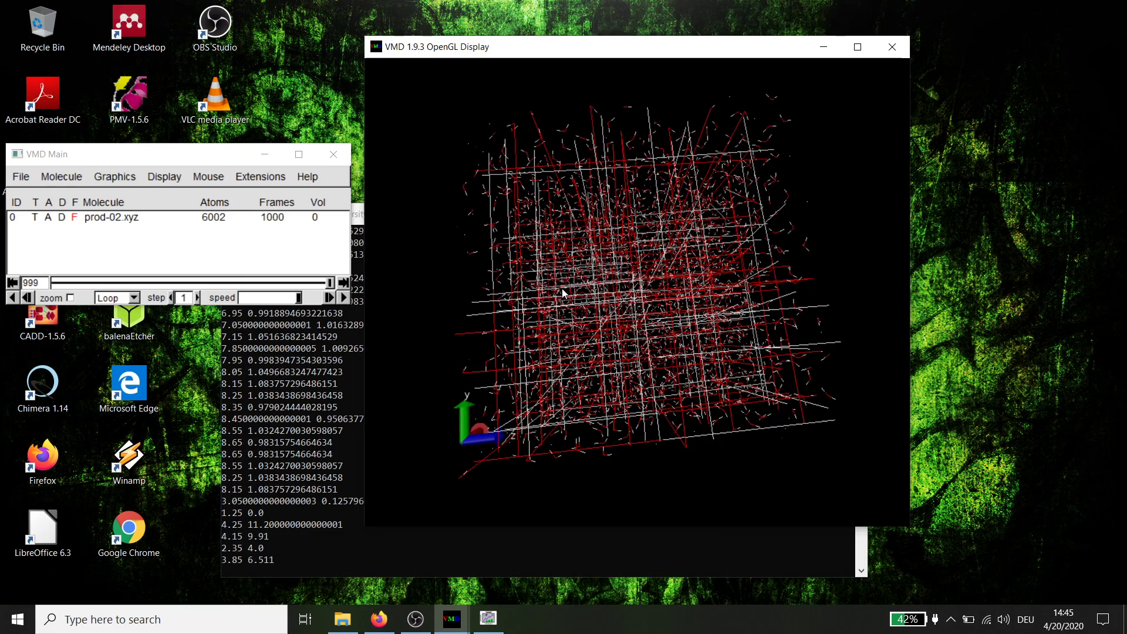
pyautogui.click(166, 177)
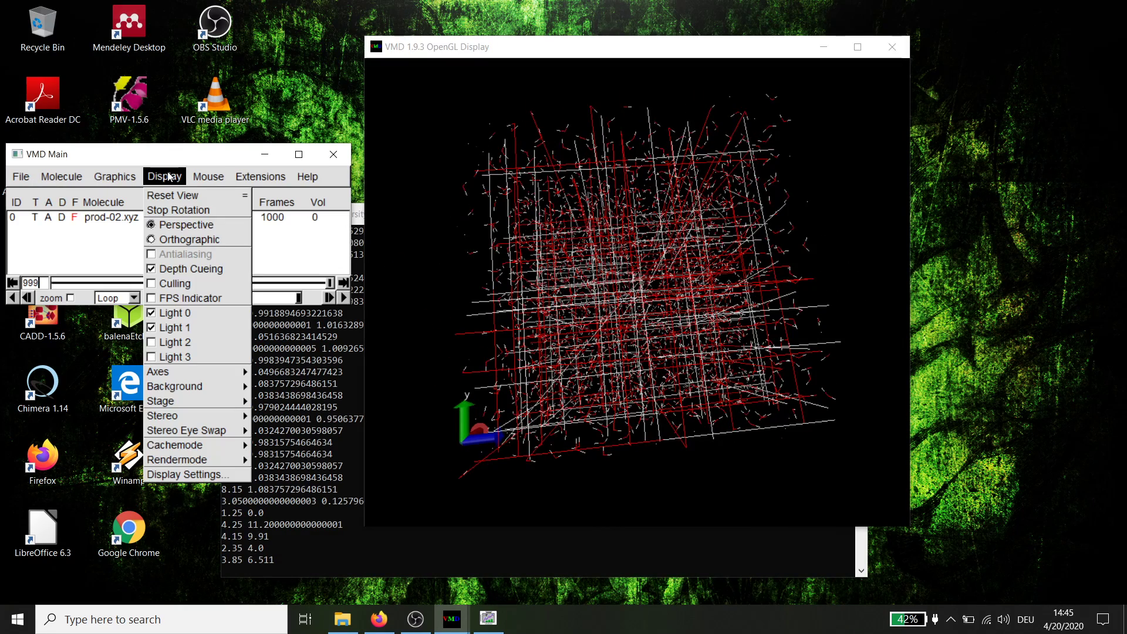
pyautogui.click(170, 241)
pyautogui.click(150, 177)
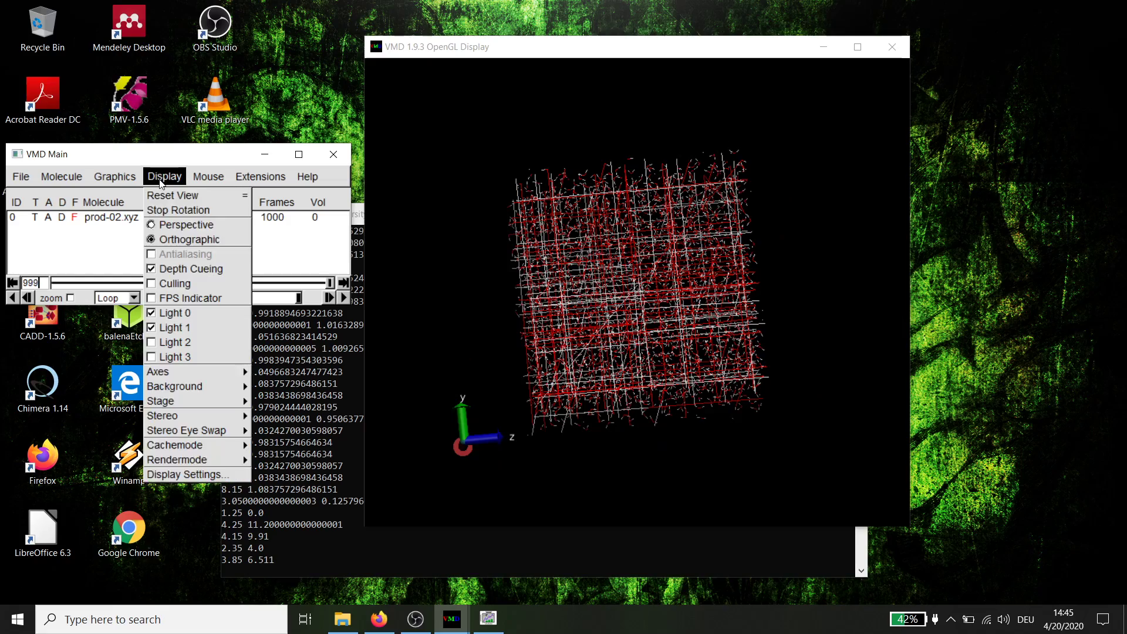
pyautogui.click(176, 269)
pyautogui.moveTo(530, 362); pyautogui.dragTo(550, 389)
pyautogui.scroll(4, 550, 390)
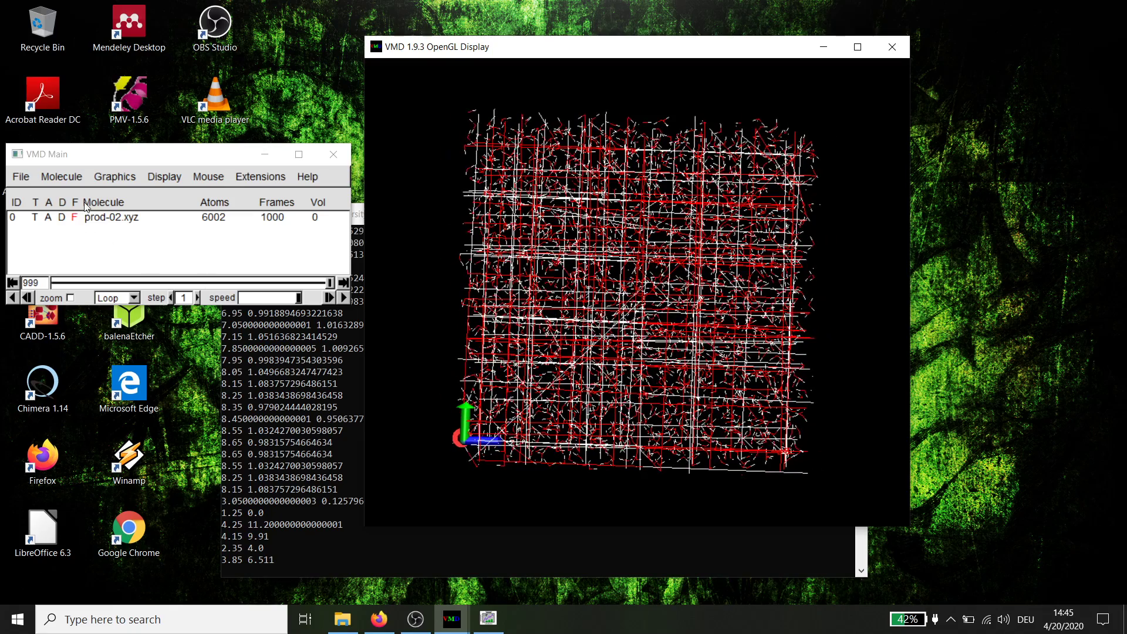
# Restrict the prod-02.xyz representation to the selection "name Li" and set its drawing method to CPK
pyautogui.click(114, 177)
pyautogui.click(125, 192)
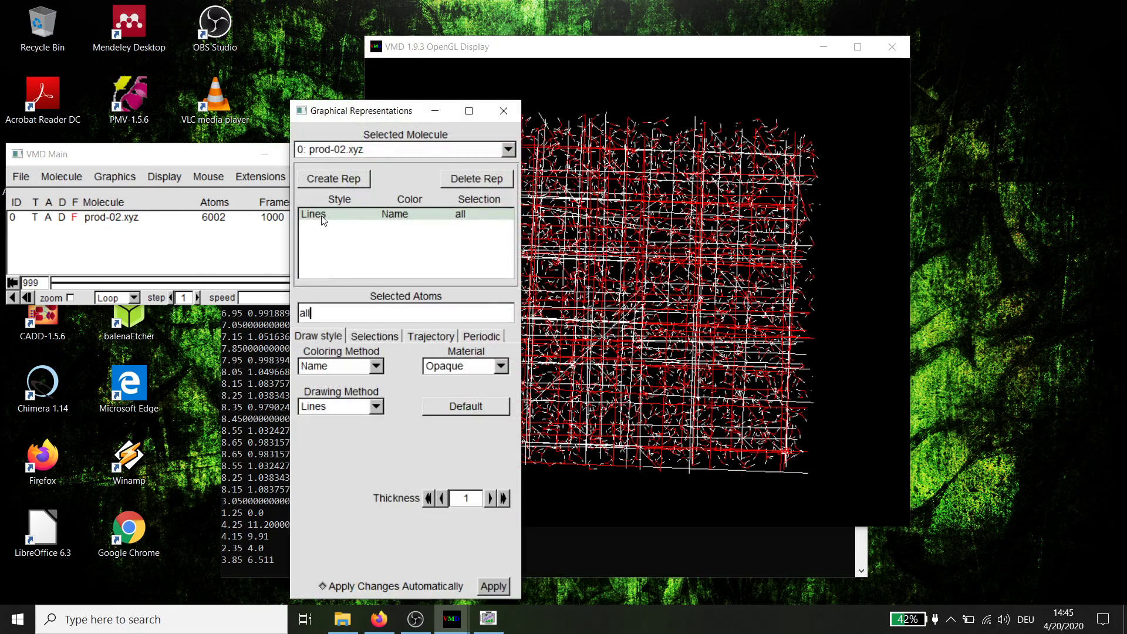
pyautogui.write('name Li')
pyautogui.click(479, 587)
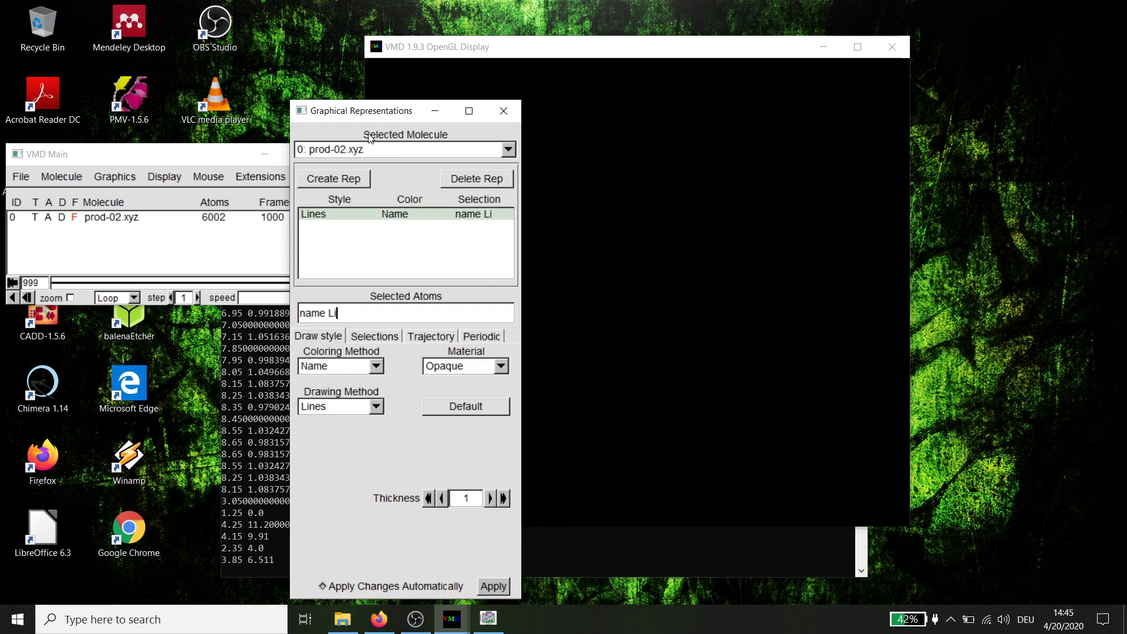
pyautogui.moveTo(359, 113); pyautogui.dragTo(841, 76)
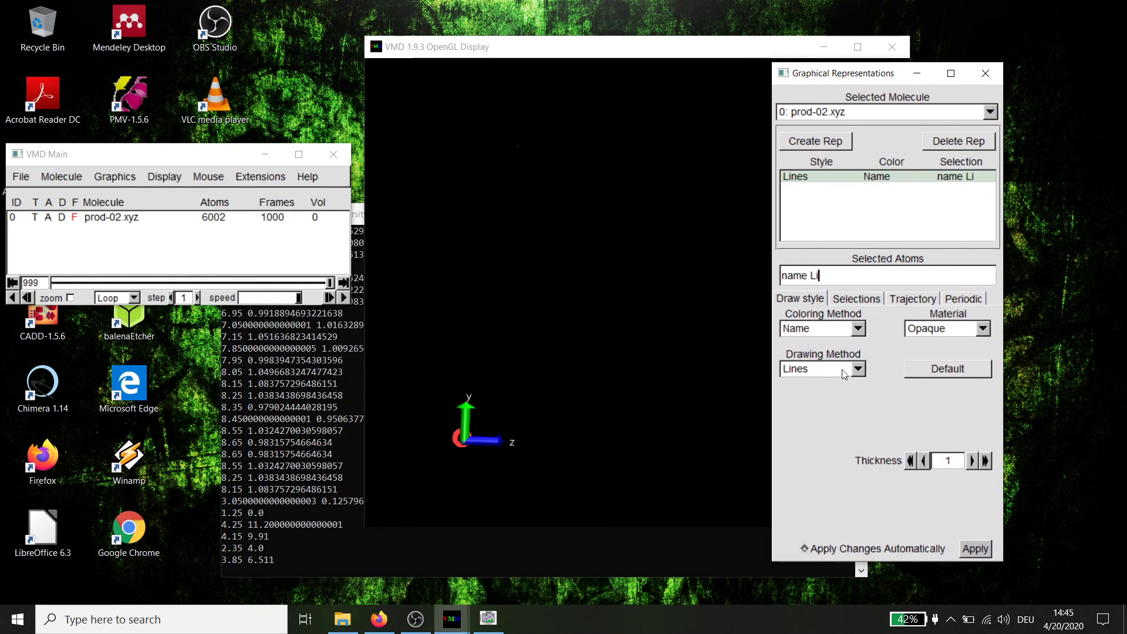
pyautogui.click(816, 373)
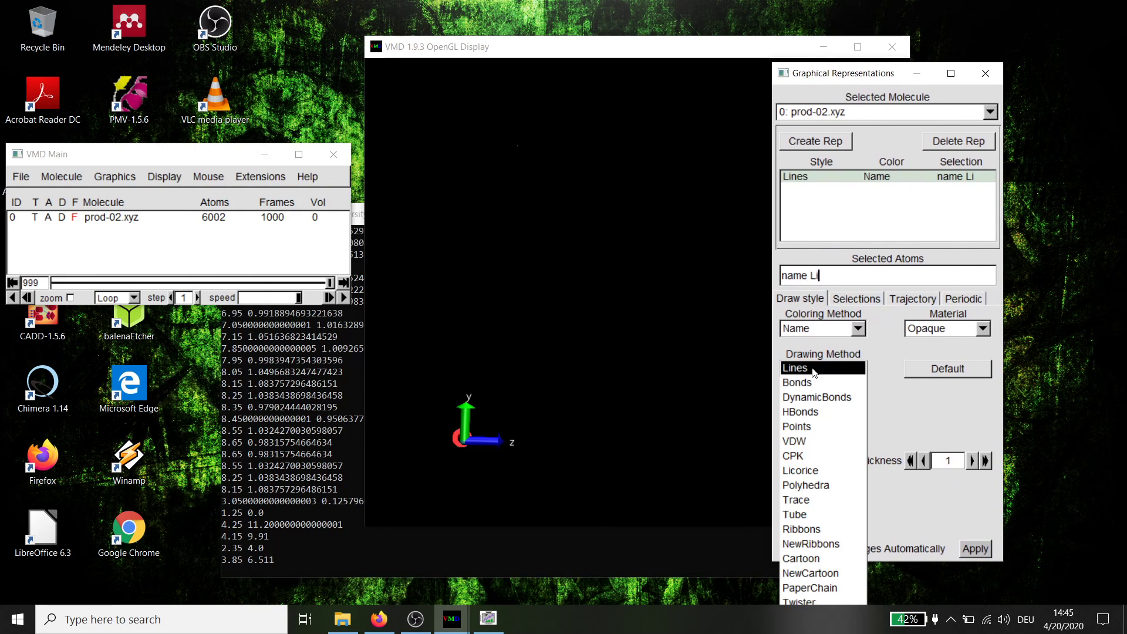
pyautogui.click(810, 457)
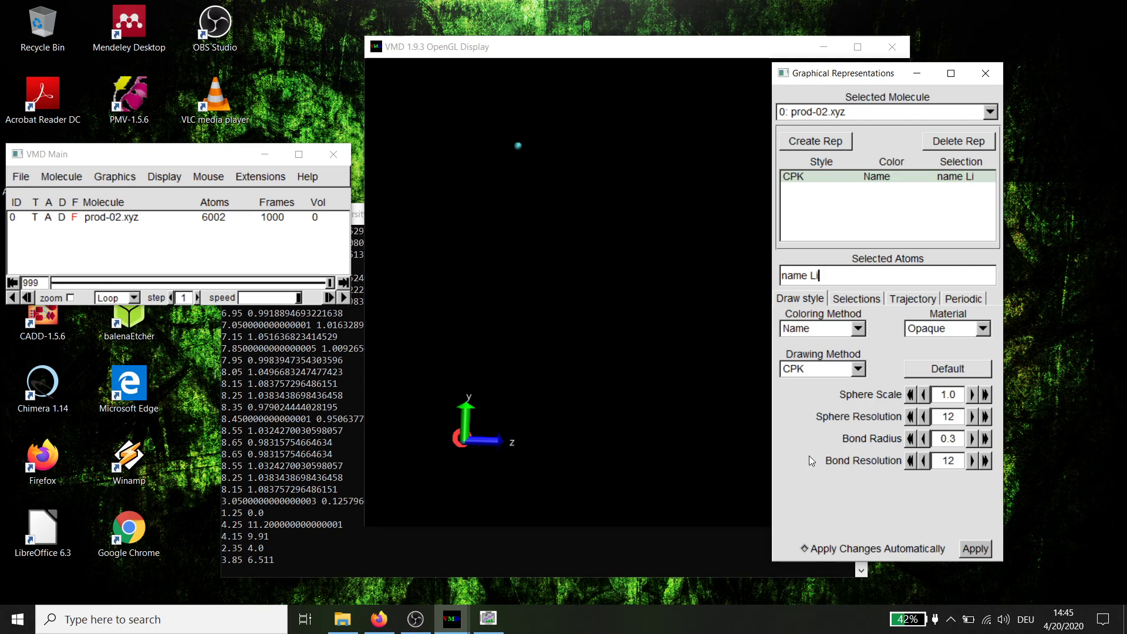
# Raise the sphere resolution and bond resolution of the lithium CPK representation to 117 each
pyautogui.click(987, 417)
pyautogui.click(986, 416)
pyautogui.click(986, 417)
pyautogui.click(986, 417)
pyautogui.click(986, 417)
pyautogui.click(987, 417)
pyautogui.click(986, 417)
pyautogui.click(987, 417)
pyautogui.click(986, 460)
pyautogui.click(987, 460)
pyautogui.click(986, 460)
pyautogui.click(986, 461)
pyautogui.click(987, 461)
pyautogui.click(987, 461)
pyautogui.click(986, 460)
pyautogui.click(986, 460)
pyautogui.click(986, 461)
pyautogui.click(910, 461)
# Create a second CPK representation with the selection "within 1.3 of name O and within 3.0 of name Li" and apply it
pyautogui.click(803, 146)
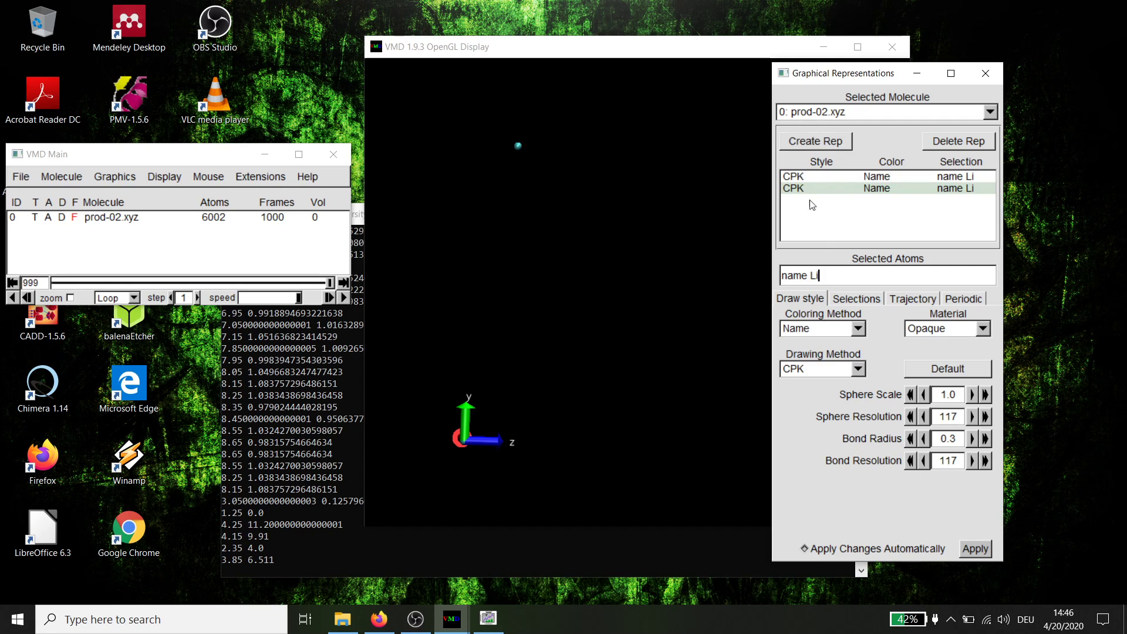
pyautogui.click(786, 275)
pyautogui.write('within 1 ')
pyautogui.write('3 of name O and within 3.0  of')
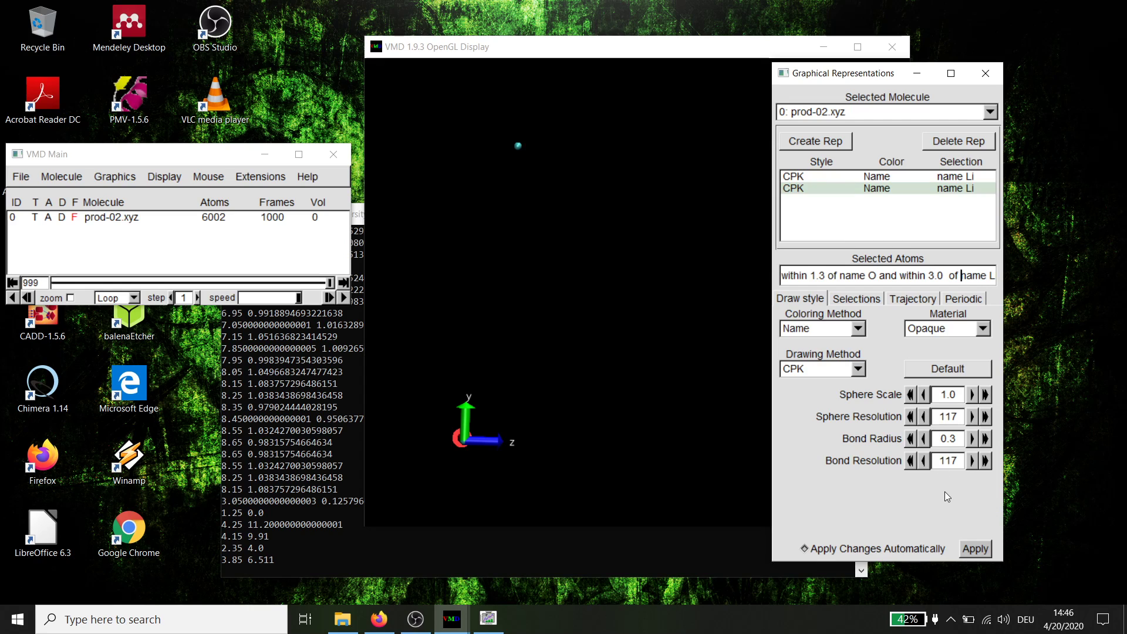
pyautogui.click(968, 549)
# Centre and enlarge the lithium ion with its water shell in the display, rotated so the surrounding waters can be told apart
pyautogui.scroll(2, 550, 177)
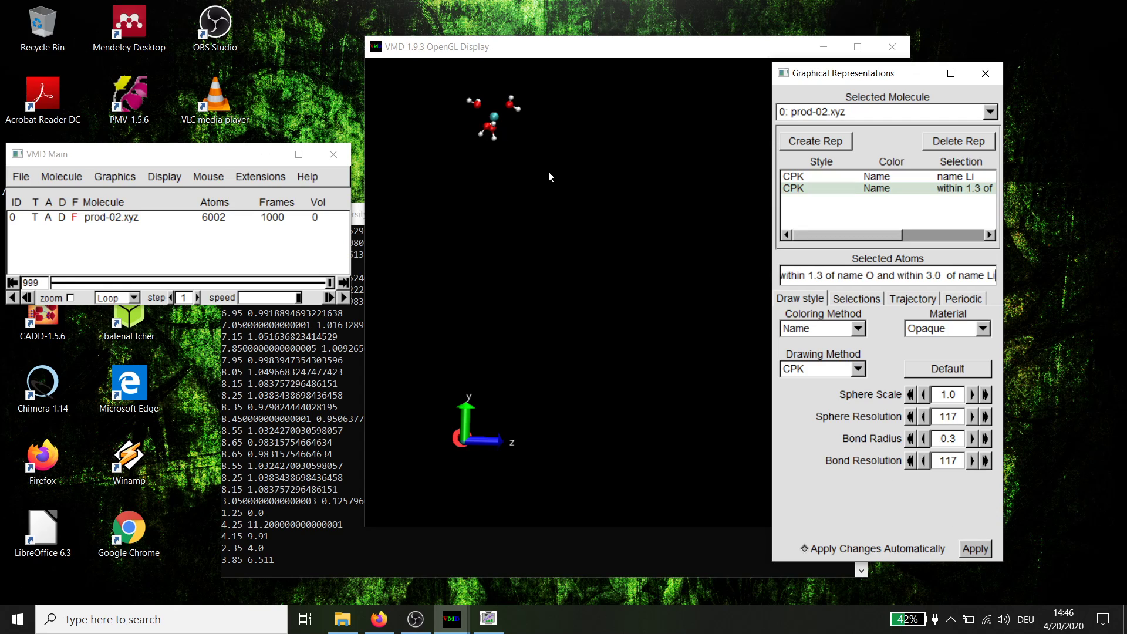
pyautogui.write('t')
pyautogui.click(550, 177)
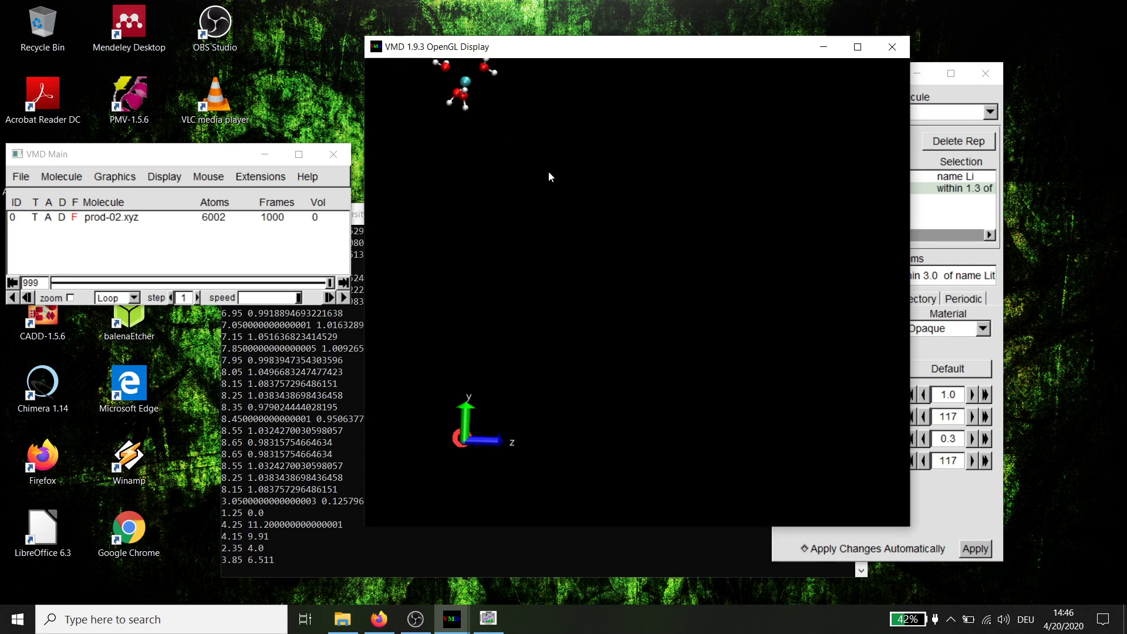
pyautogui.press('t')
pyautogui.moveTo(540, 163); pyautogui.dragTo(782, 304)
pyautogui.press('s')
pyautogui.moveTo(663, 302); pyautogui.dragTo(740, 301)
pyautogui.press('r')
pyautogui.moveTo(635, 299); pyautogui.dragTo(626, 203)
pyautogui.press('t')
pyautogui.moveTo(585, 358); pyautogui.dragTo(620, 227)
pyautogui.press('r')
pyautogui.moveTo(640, 294); pyautogui.dragTo(649, 272)
pyautogui.press('t')
pyautogui.moveTo(625, 361); pyautogui.dragTo(648, 253)
pyautogui.press('s')
pyautogui.moveTo(601, 296); pyautogui.dragTo(782, 309)
pyautogui.moveTo(640, 312); pyautogui.dragTo(622, 269)
pyautogui.press('r')
pyautogui.press('t')
pyautogui.moveTo(590, 347); pyautogui.dragTo(649, 264)
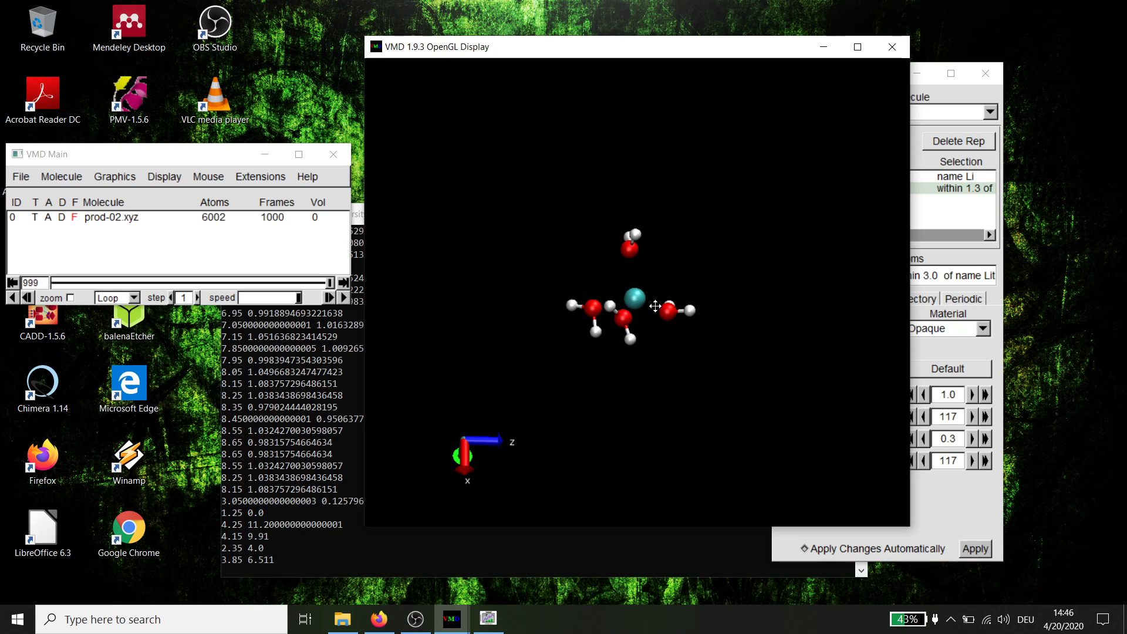
pyautogui.press('s')
pyautogui.moveTo(656, 307); pyautogui.dragTo(683, 324)
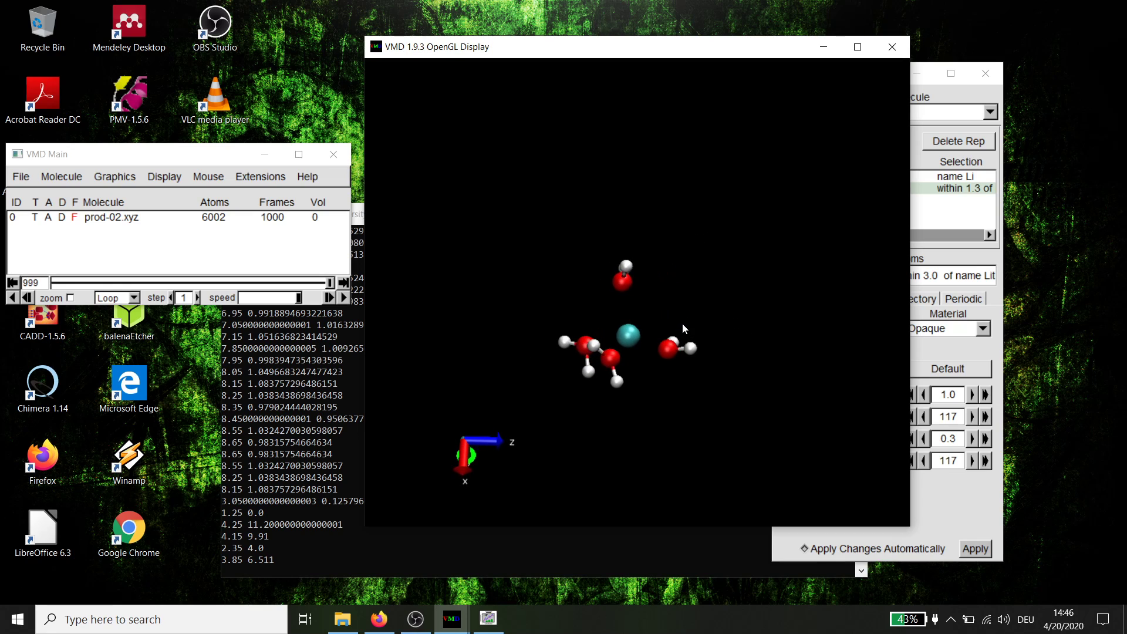
pyautogui.click(929, 85)
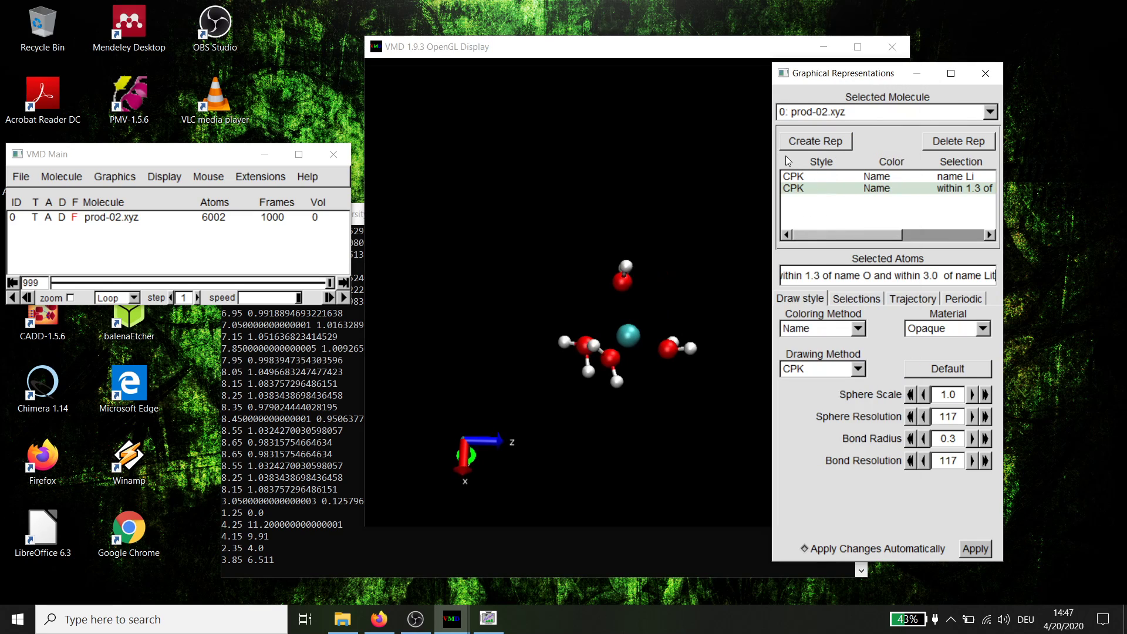
# Label the bond distances between the lithium ion and each of the four surrounding water oxygens
pyautogui.click(659, 166)
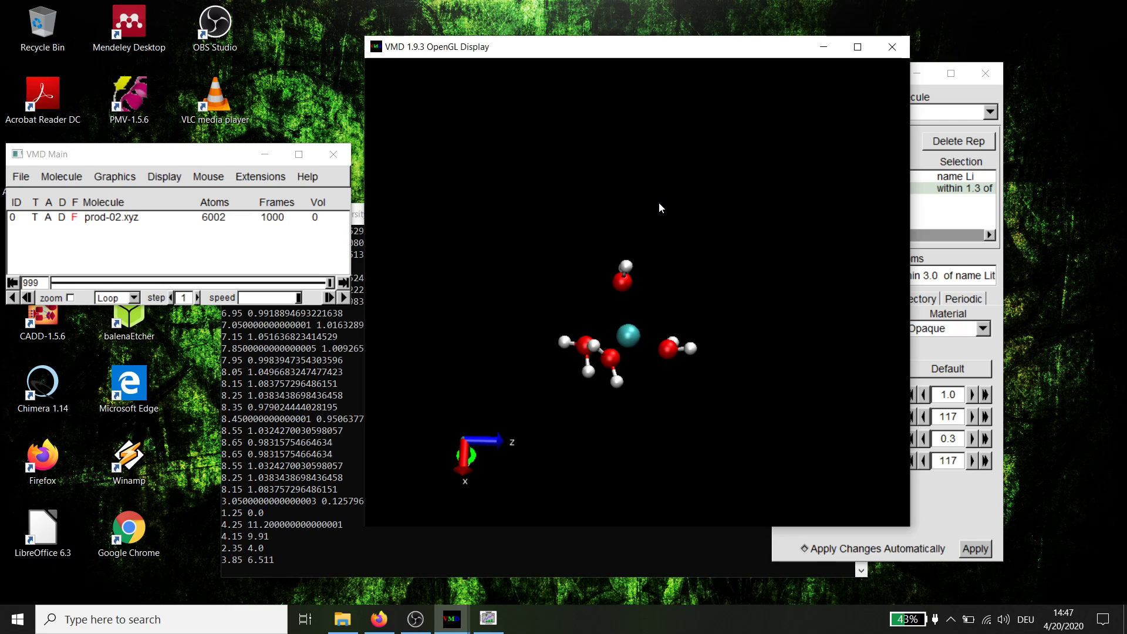
pyautogui.click(622, 282)
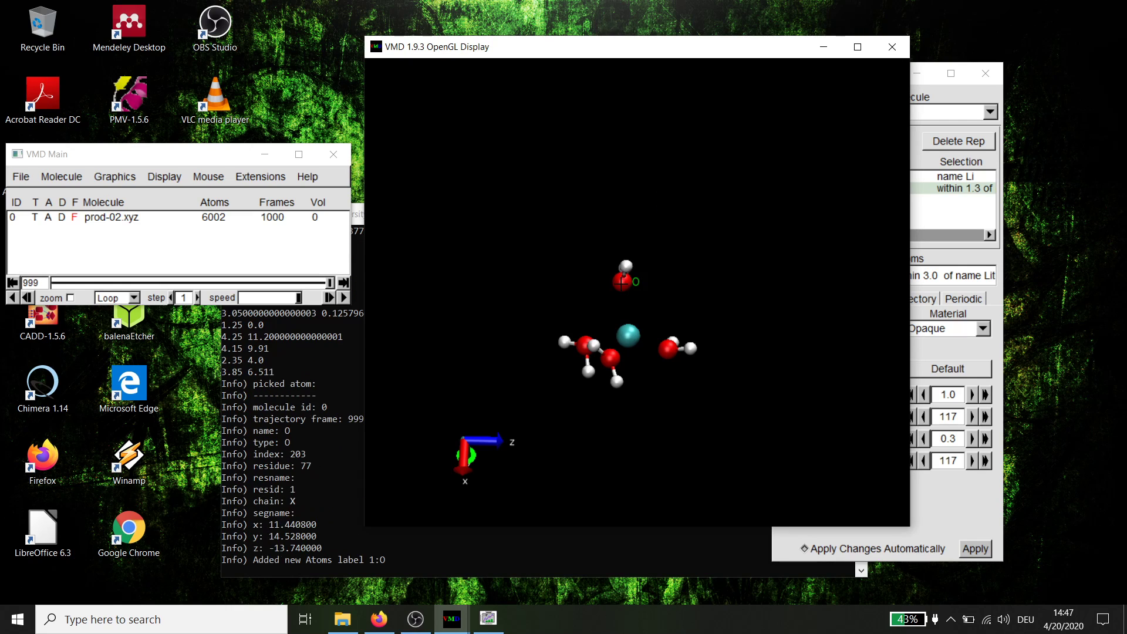
pyautogui.click(628, 336)
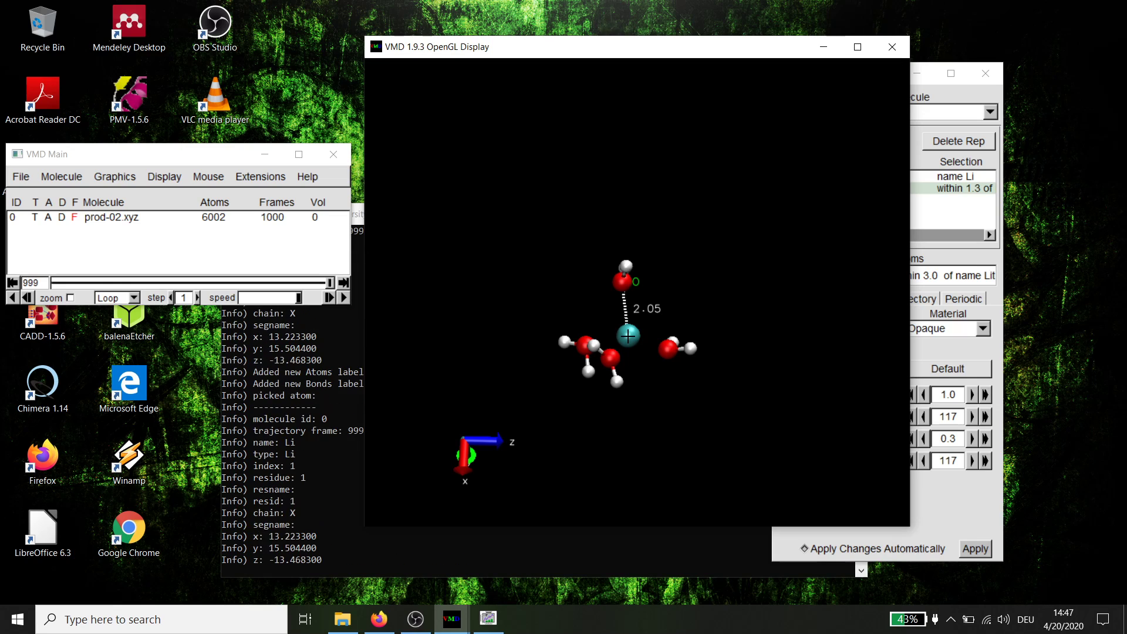
pyautogui.click(667, 350)
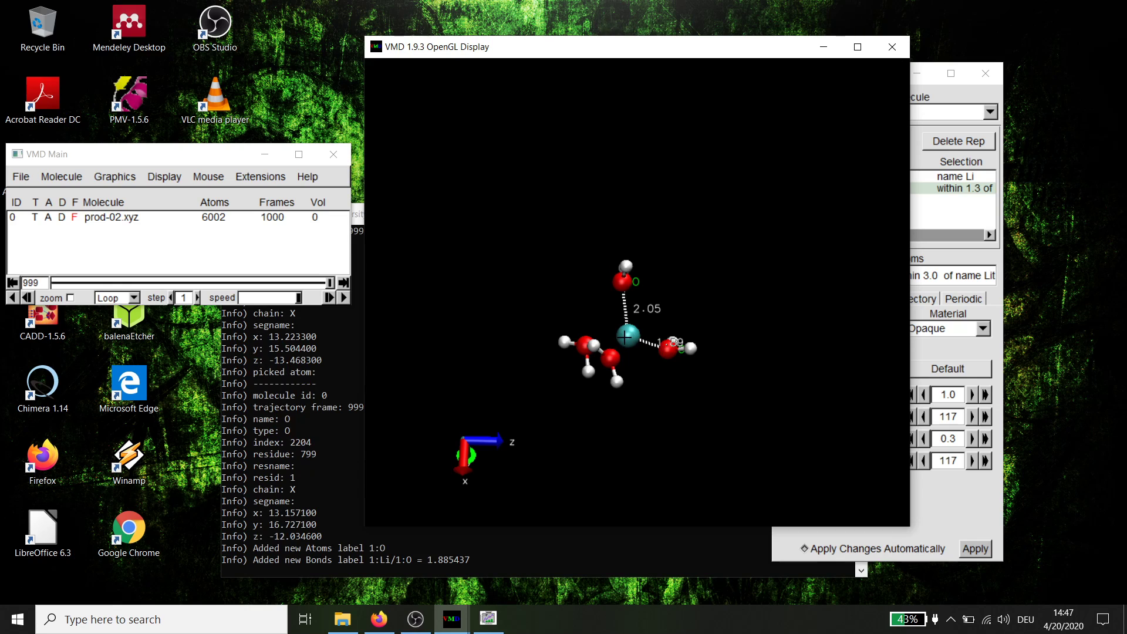
pyautogui.click(625, 337)
pyautogui.click(608, 356)
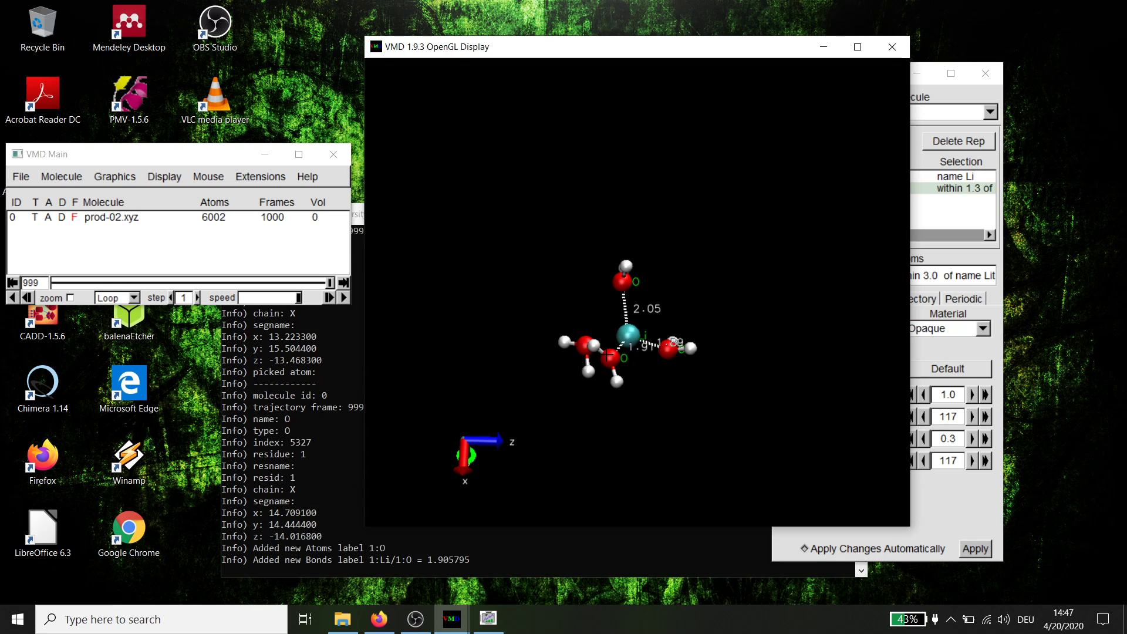
pyautogui.moveTo(625, 336); pyautogui.dragTo(579, 324)
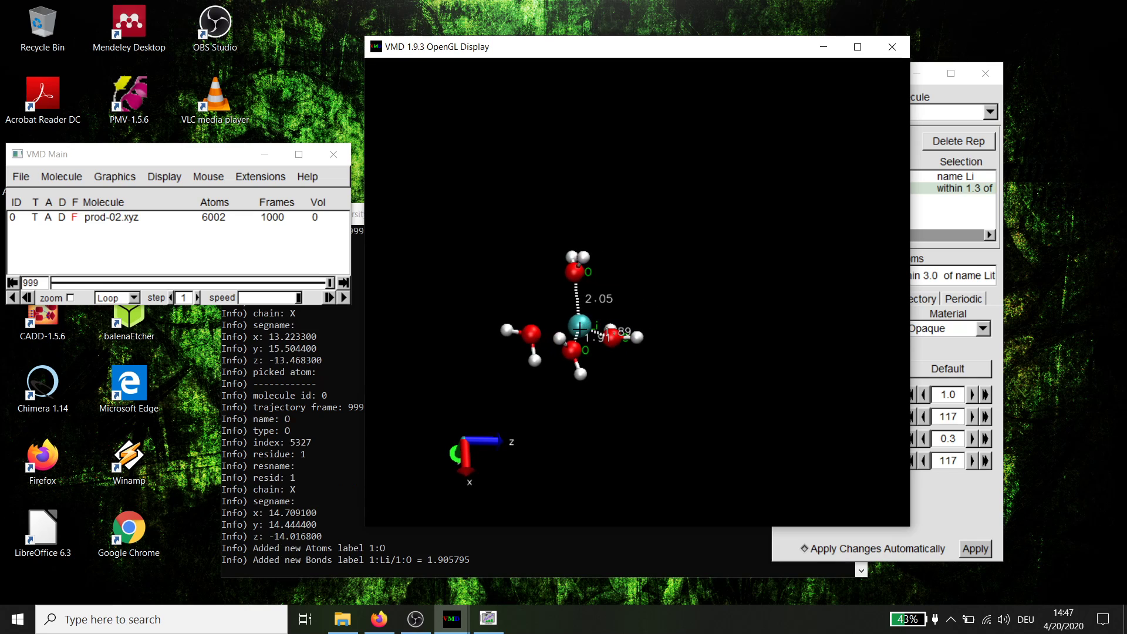
pyautogui.click(579, 324)
pyautogui.click(532, 333)
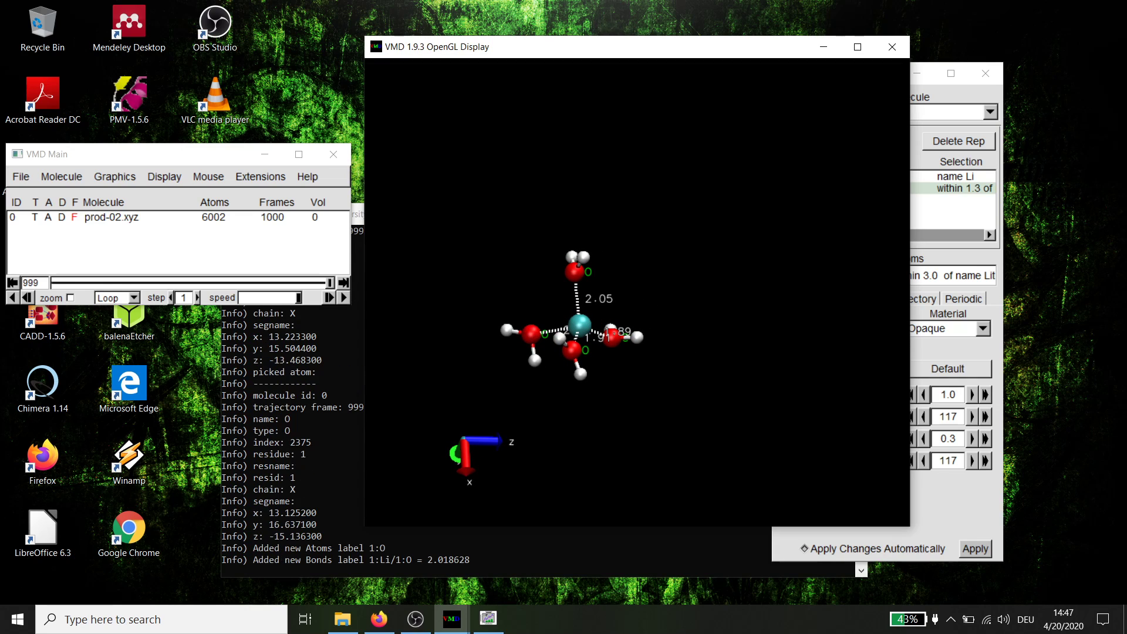
# Read the labelled Li–O bond distances in the VMD console output, then return to the molecule display
pyautogui.click(310, 443)
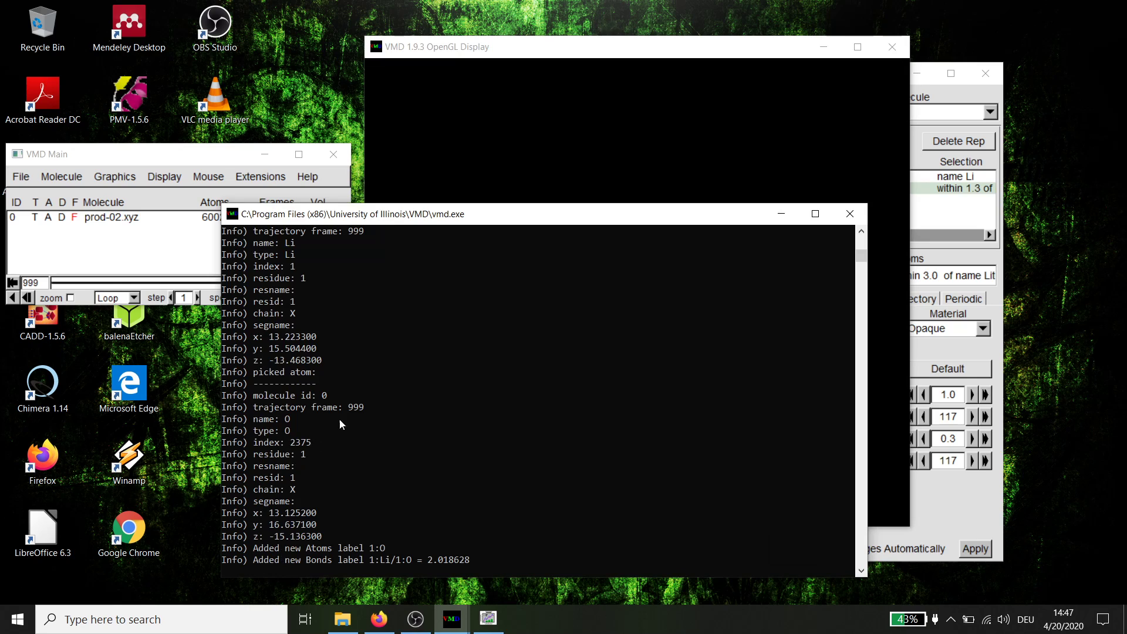
pyautogui.scroll(4, 364, 388)
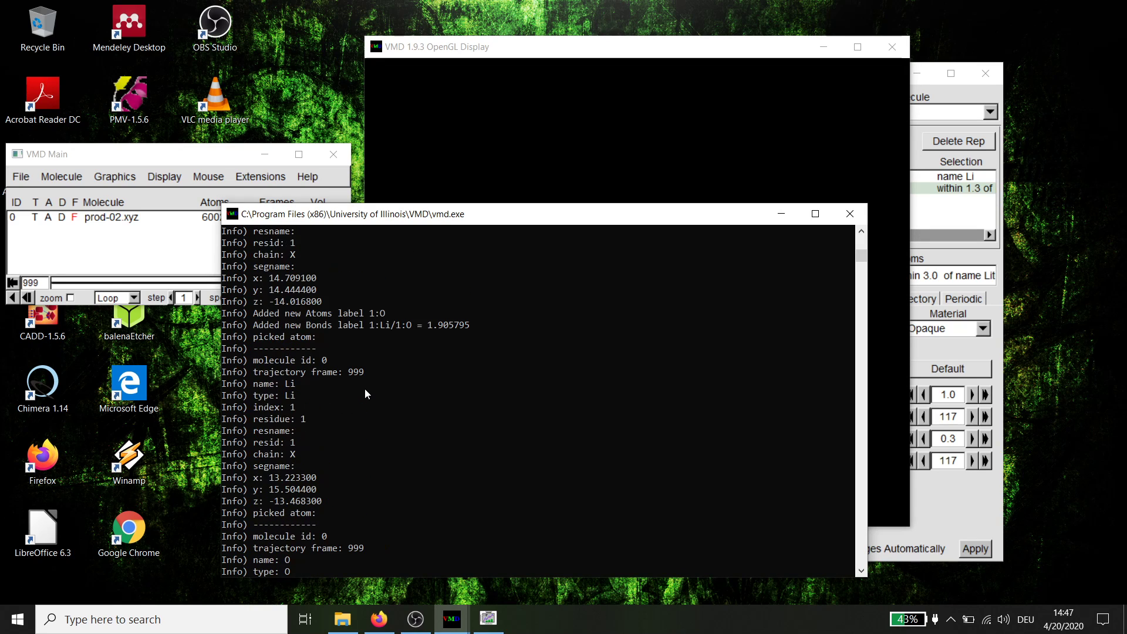
pyautogui.scroll(7, 364, 389)
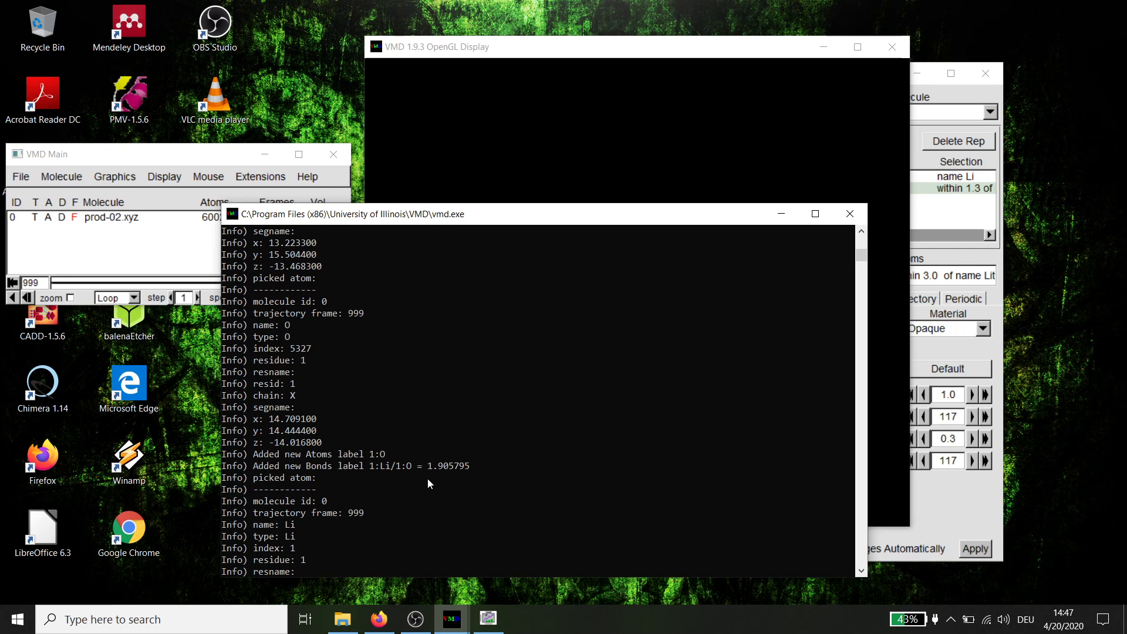
pyautogui.scroll(-10, 447, 470)
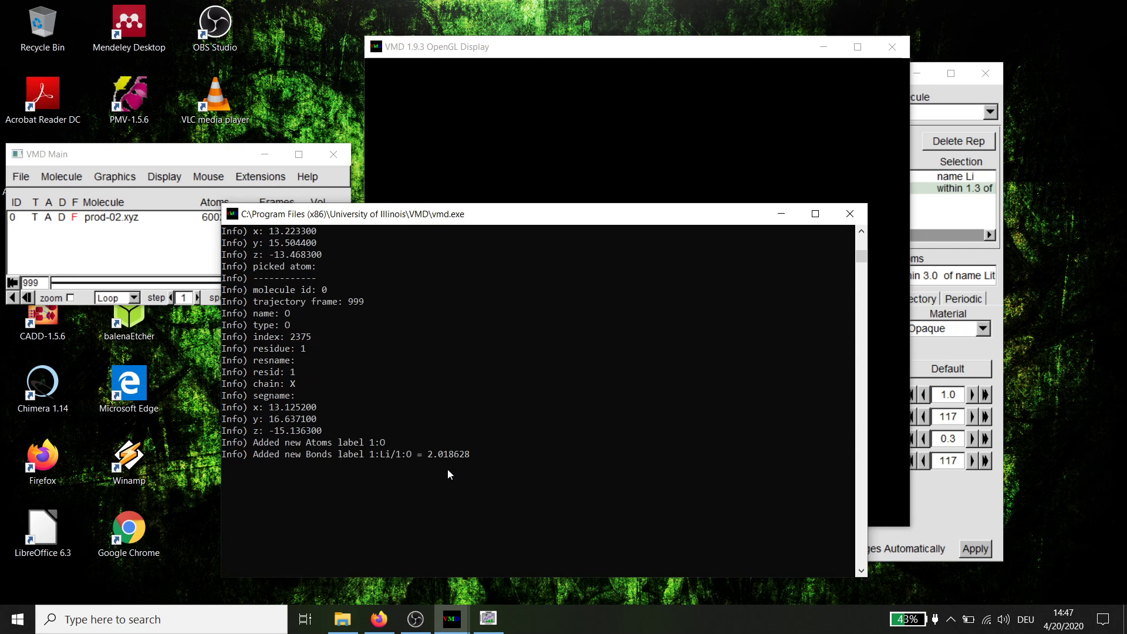
pyautogui.scroll(3, 441, 466)
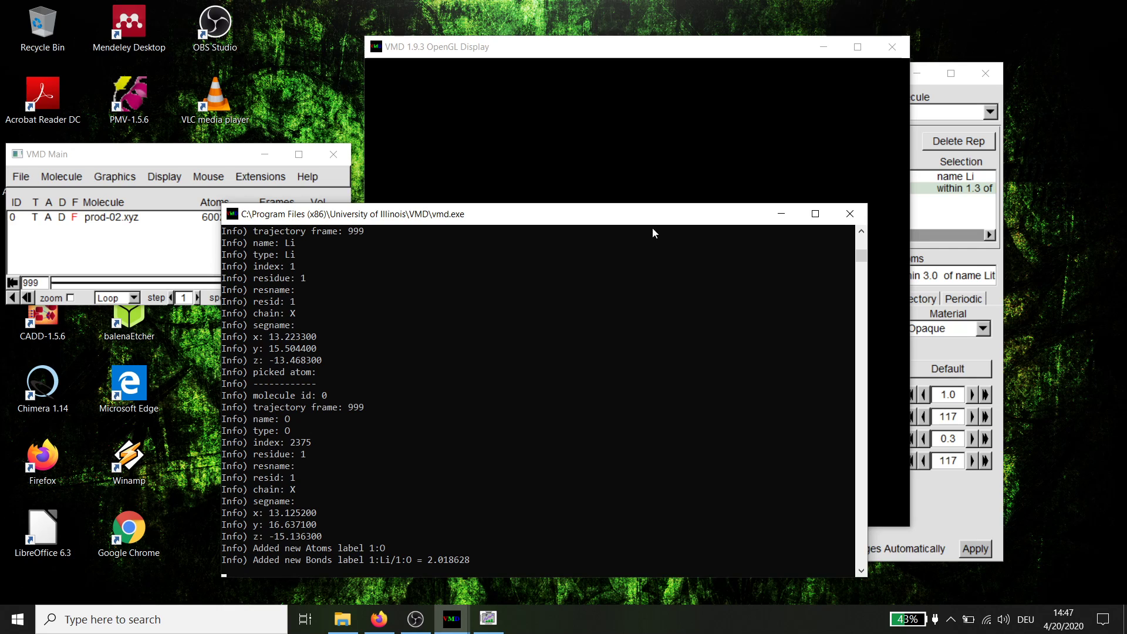
pyautogui.click(625, 52)
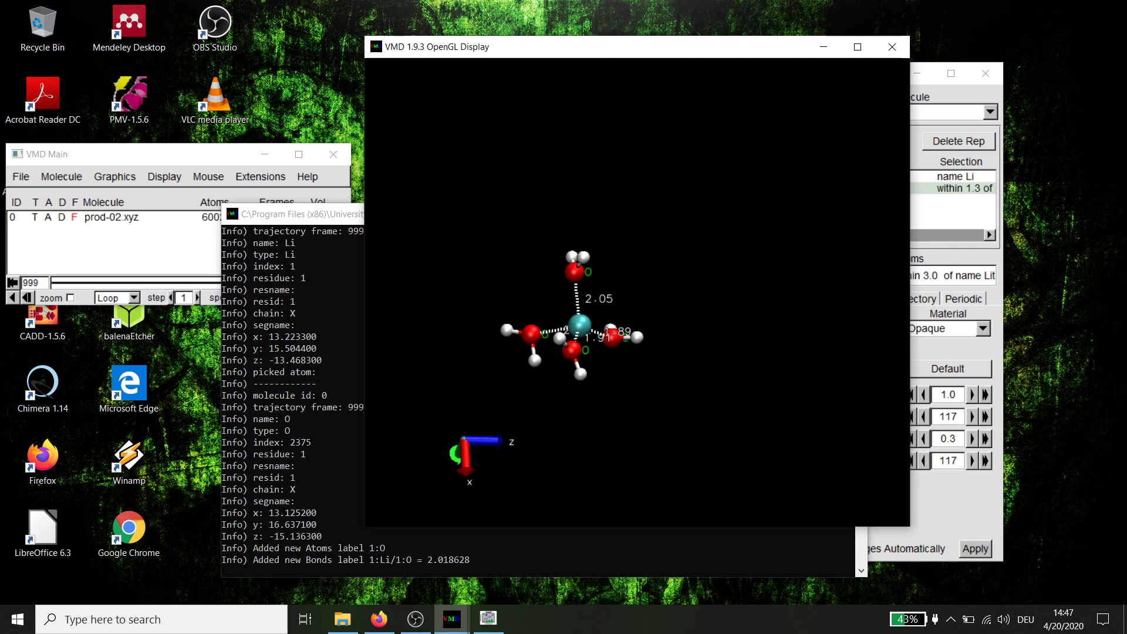
# Enlarge the labelled lithium–water cluster slightly and recentre it in the display
pyautogui.moveTo(624, 247); pyautogui.dragTo(717, 246)
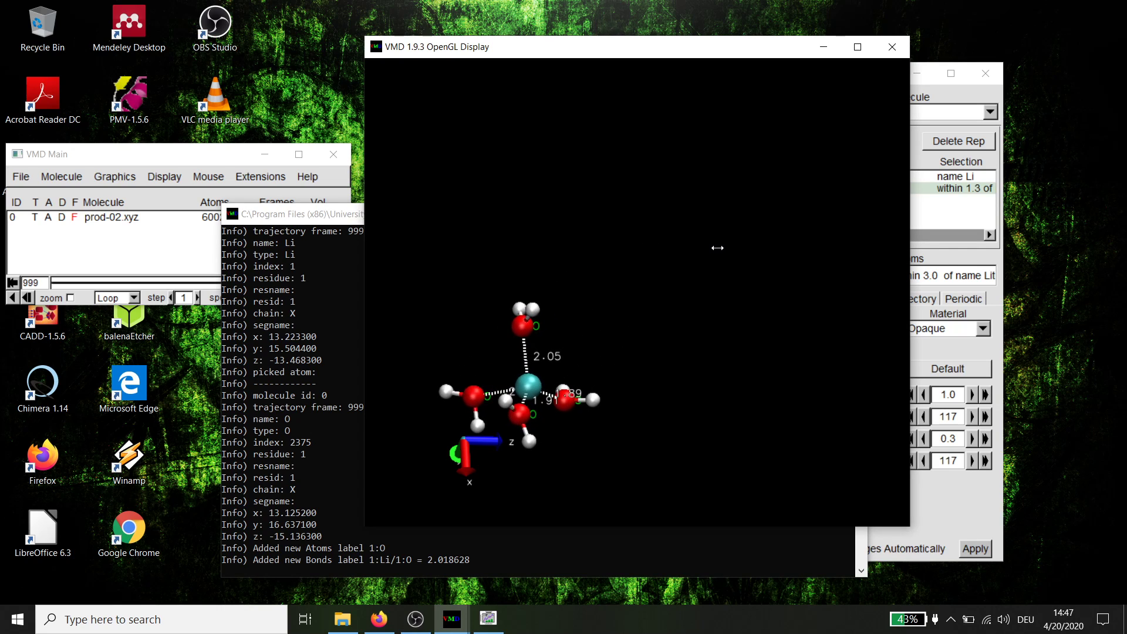
pyautogui.moveTo(632, 286); pyautogui.dragTo(635, 276)
pyautogui.press('t')
pyautogui.moveTo(602, 337); pyautogui.dragTo(660, 277)
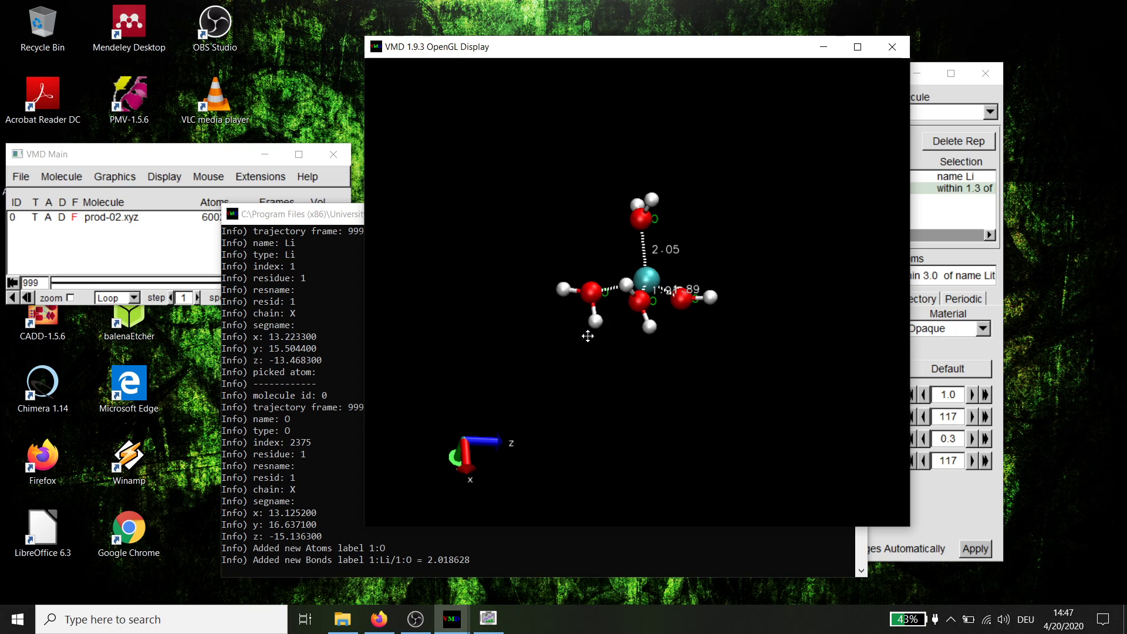
pyautogui.moveTo(616, 328); pyautogui.dragTo(601, 331)
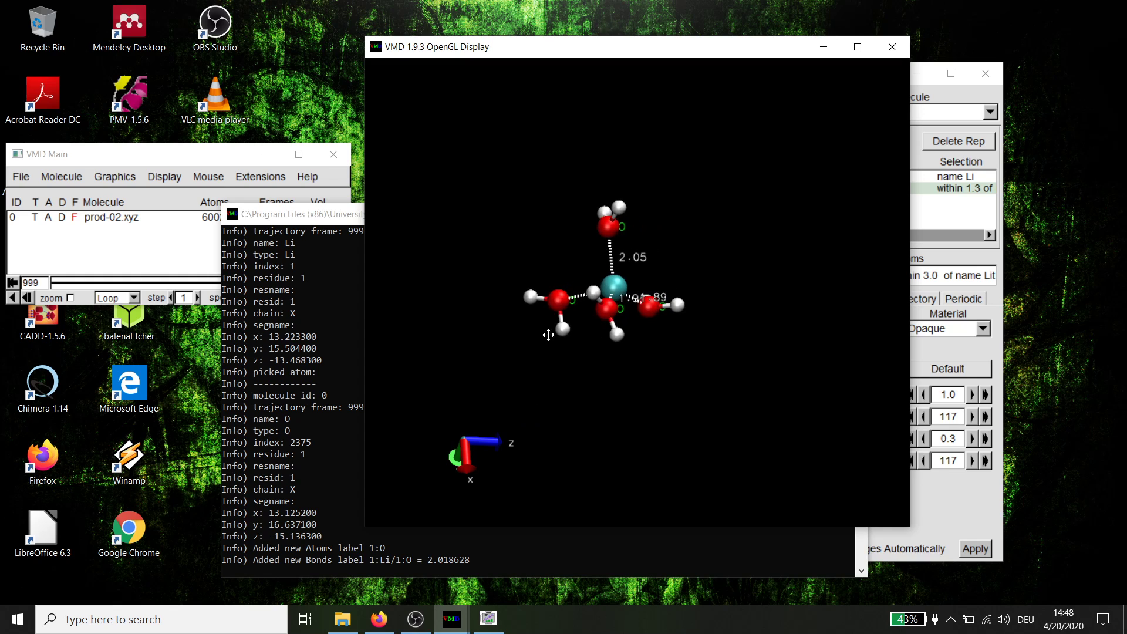
# Switch to QtGrace to review the Li–O radial distribution function plot, then return to VMD
pyautogui.click(487, 618)
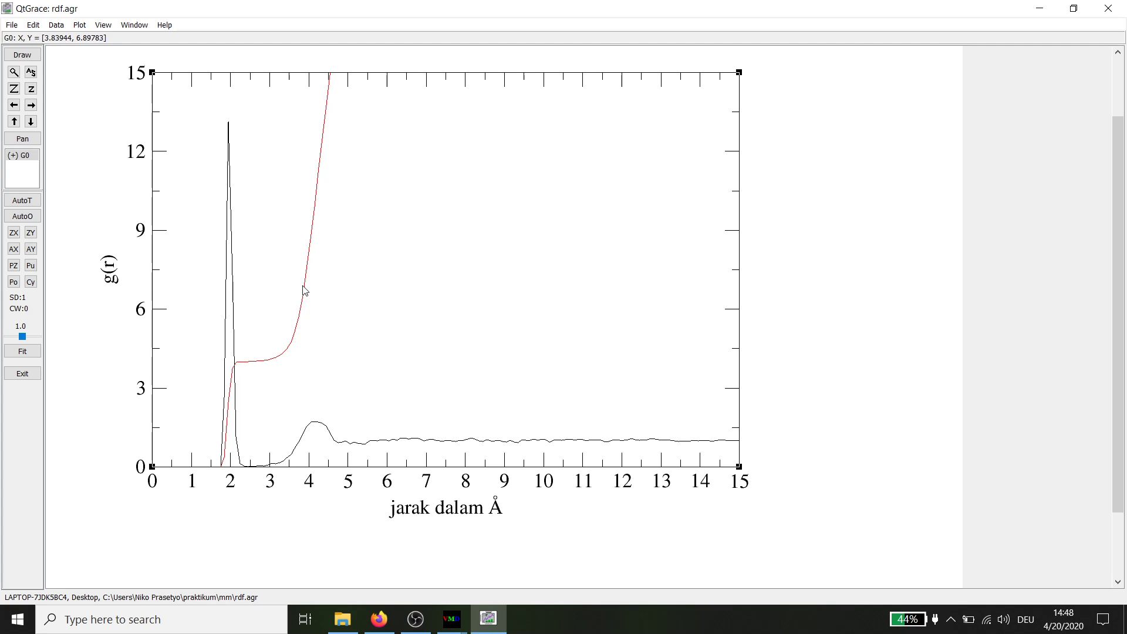
pyautogui.click(1053, 9)
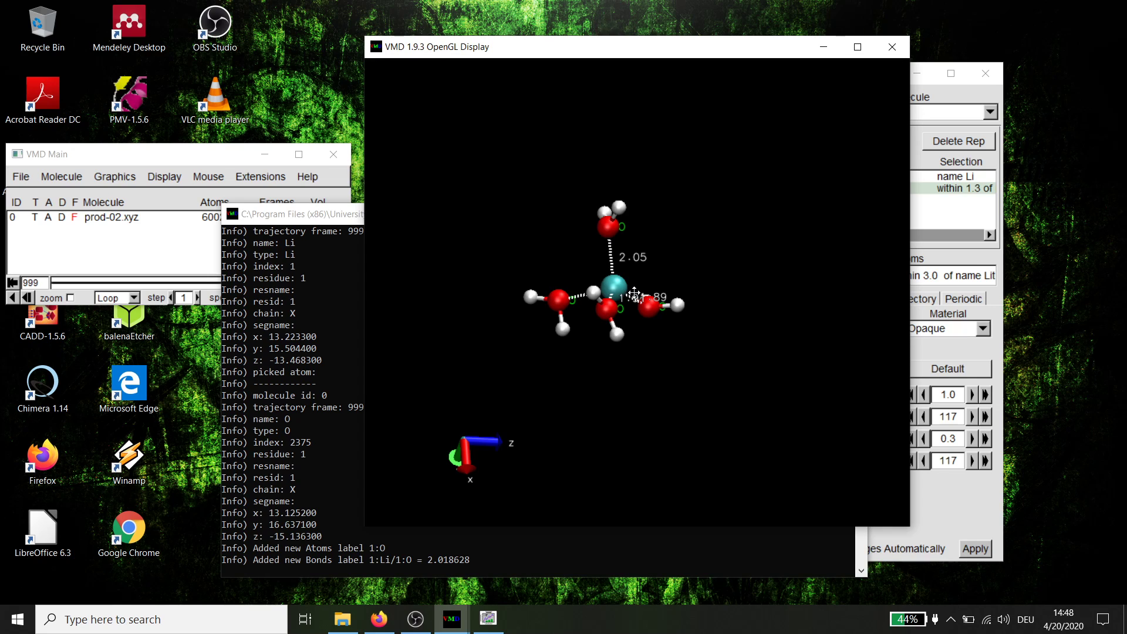
# Render the current scene with Tachyon (internal, in-memory rendering) to the file snapshot.tga
pyautogui.click(23, 176)
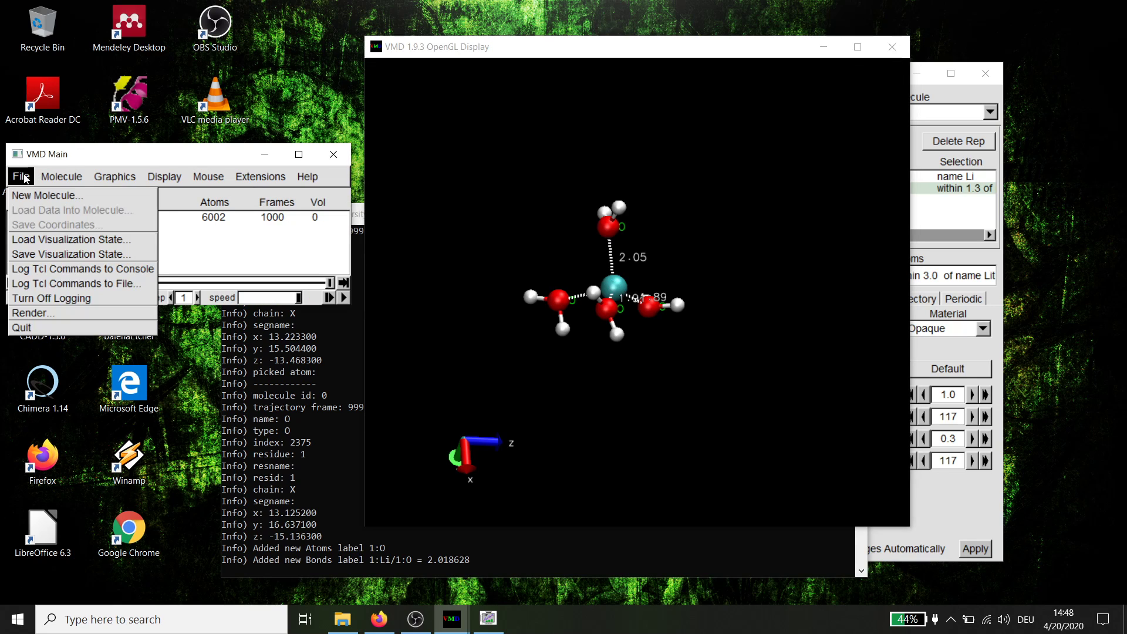
pyautogui.click(31, 315)
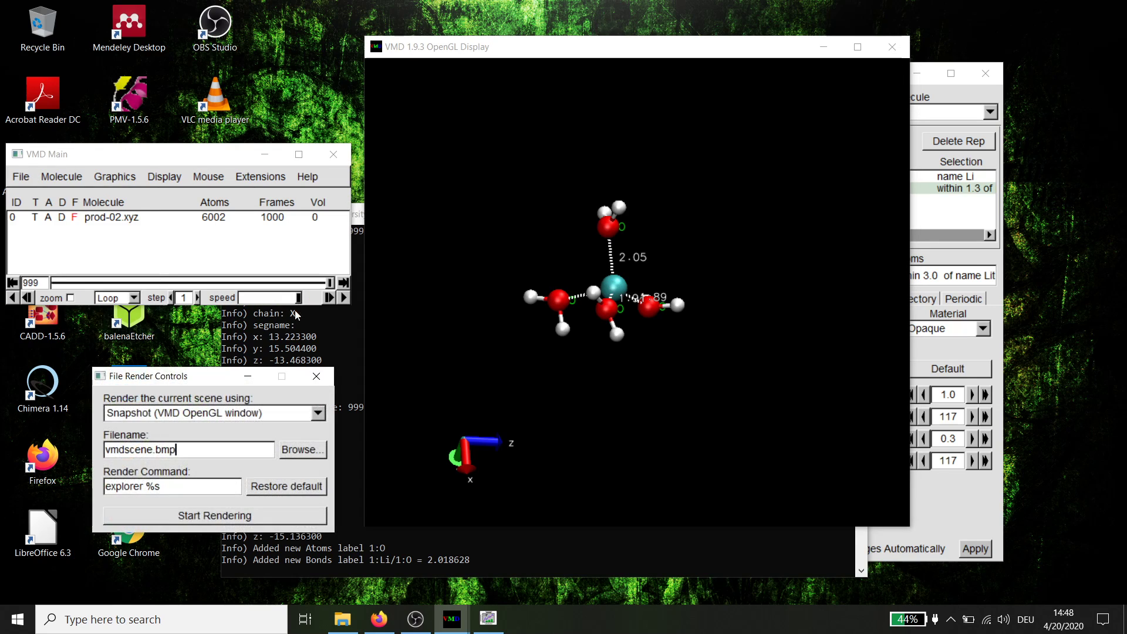
pyautogui.click(225, 412)
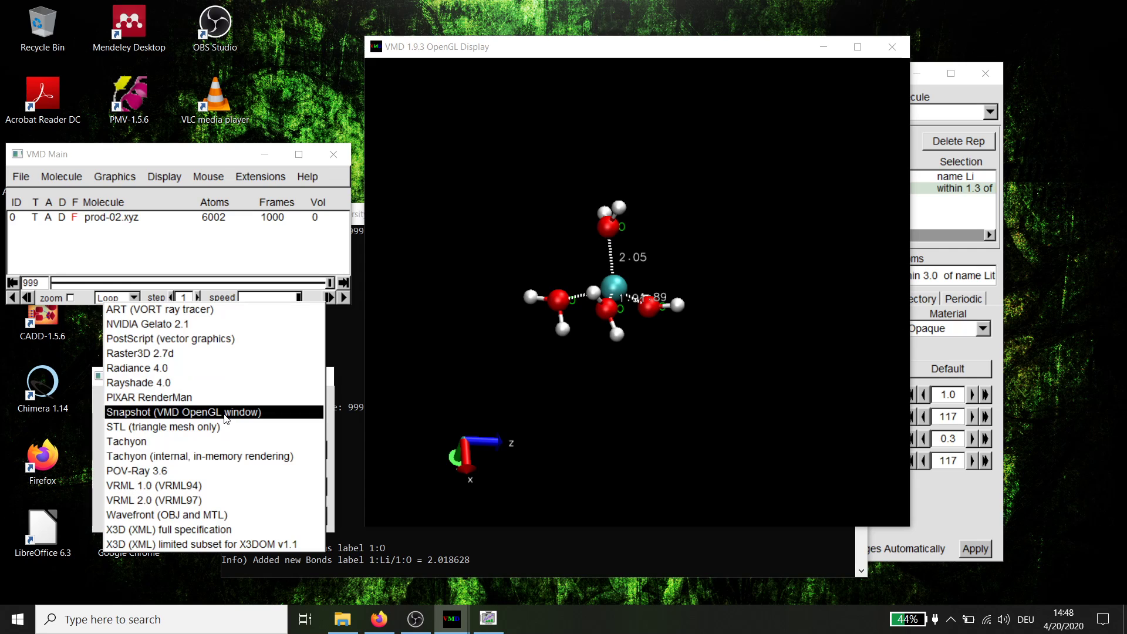
pyautogui.click(207, 459)
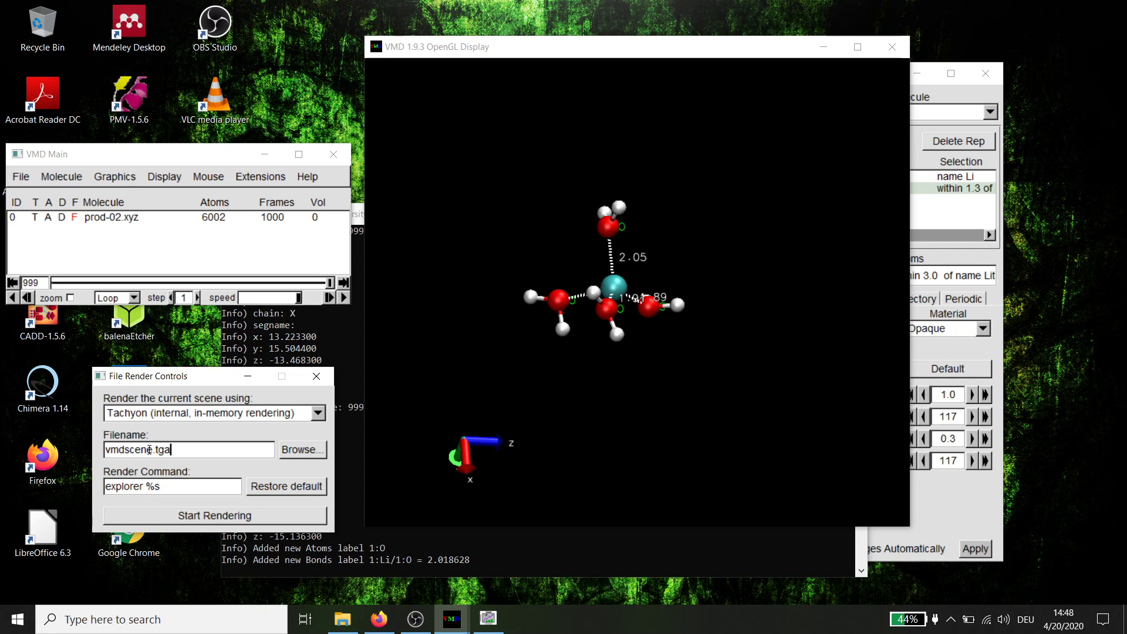
pyautogui.moveTo(152, 449); pyautogui.dragTo(108, 450)
pyautogui.write('snapshot')
pyautogui.click(217, 516)
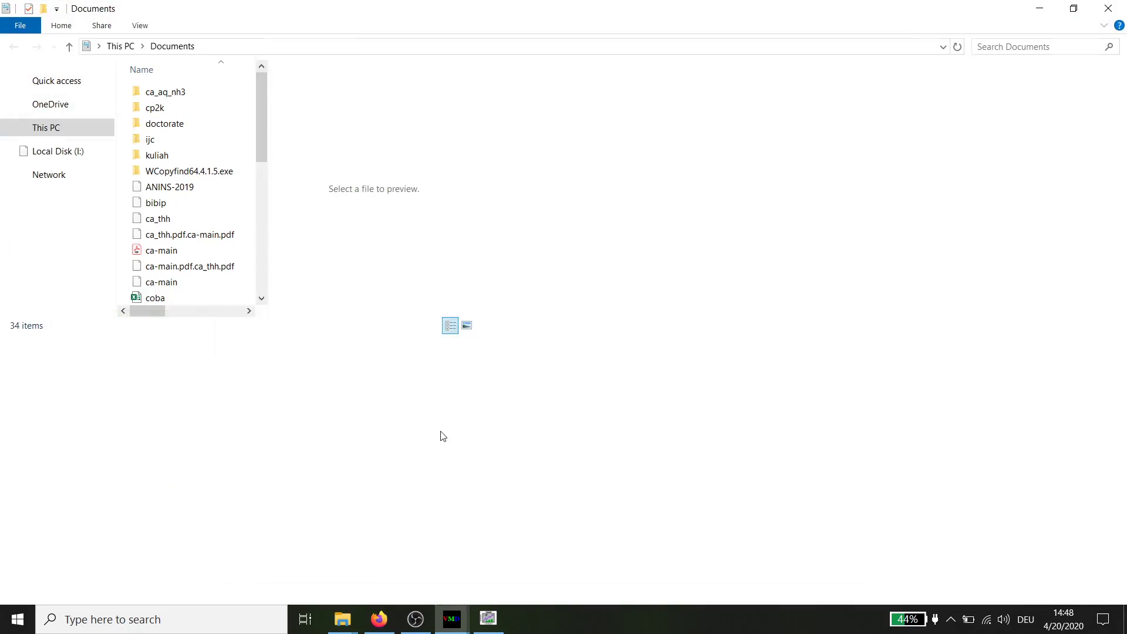
# Close the Documents file explorer window and the file render controls dialog
pyautogui.moveTo(452, 619)
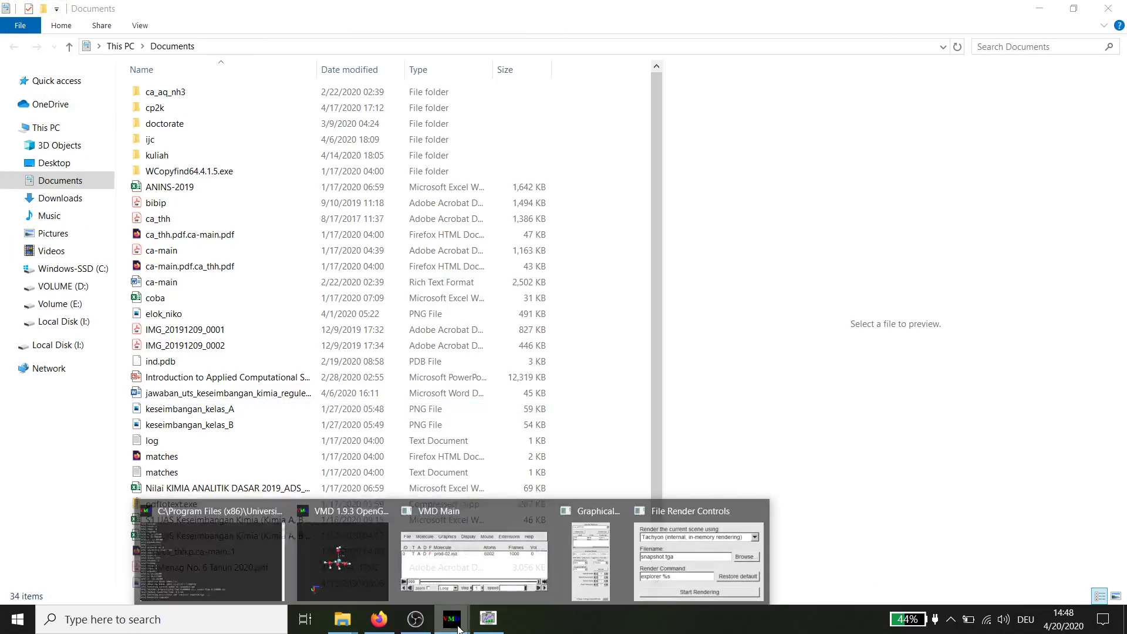
pyautogui.moveTo(449, 586)
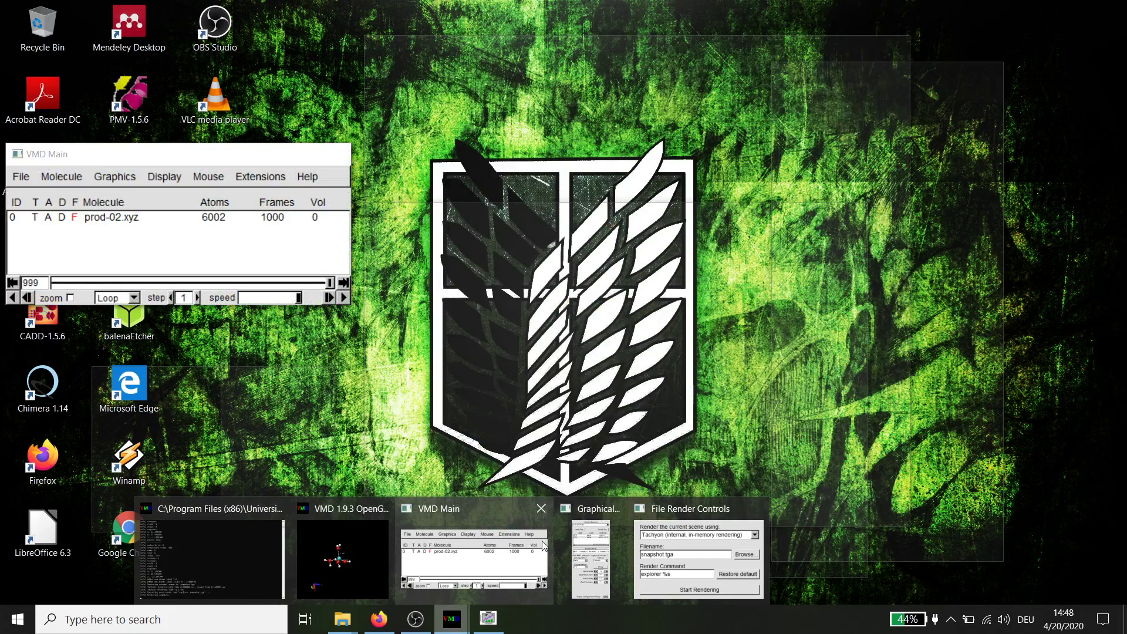
pyautogui.moveTo(655, 533)
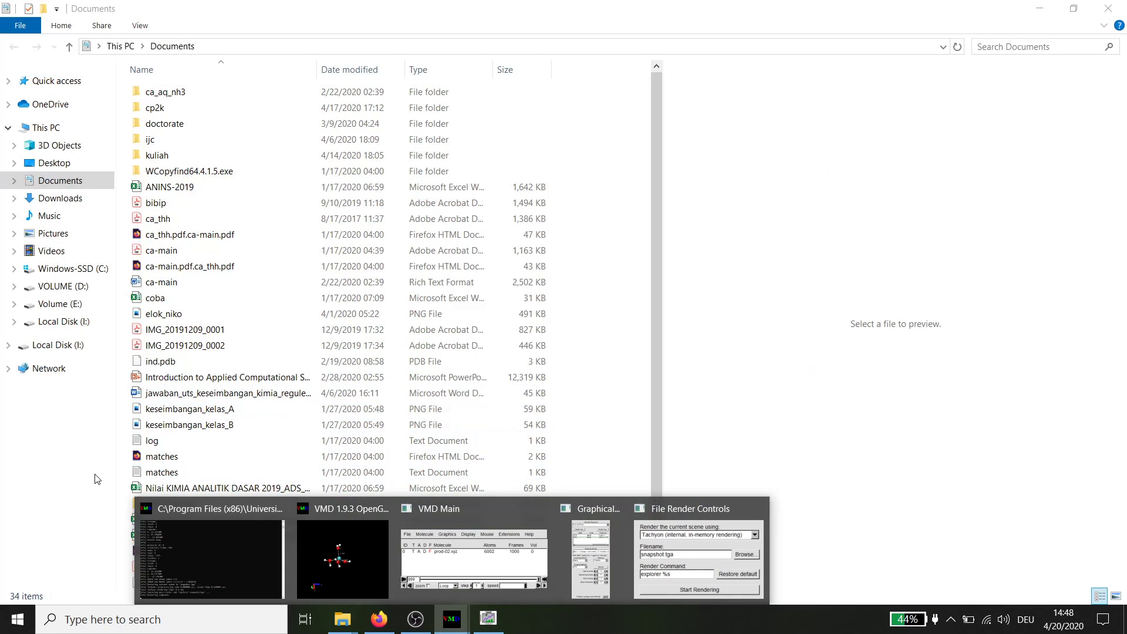
pyautogui.click(1120, 9)
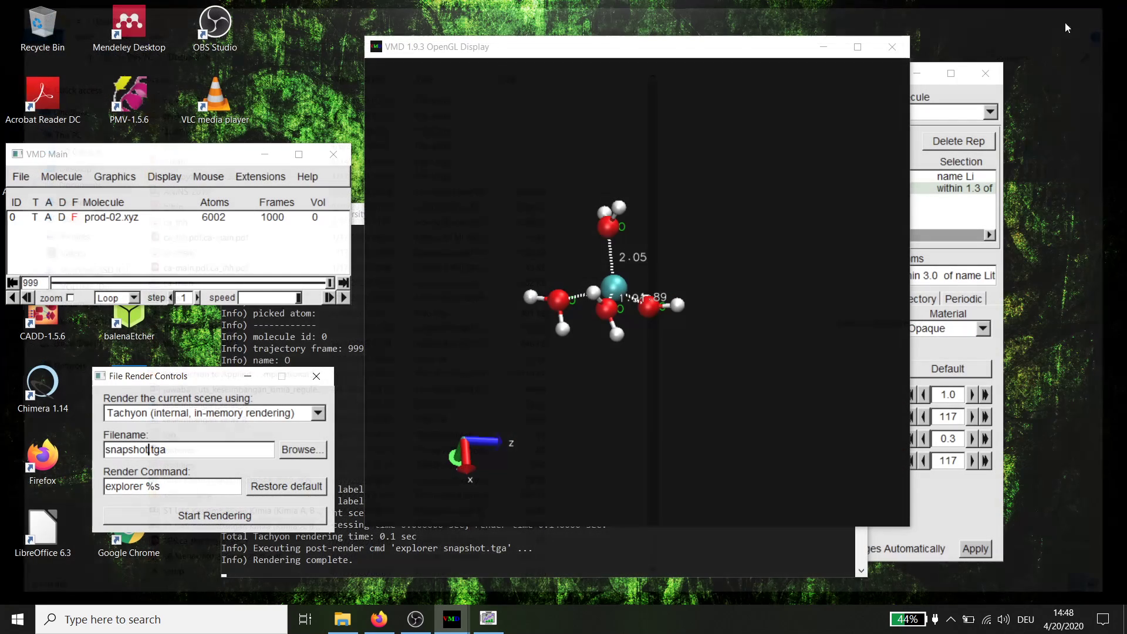
pyautogui.click(313, 380)
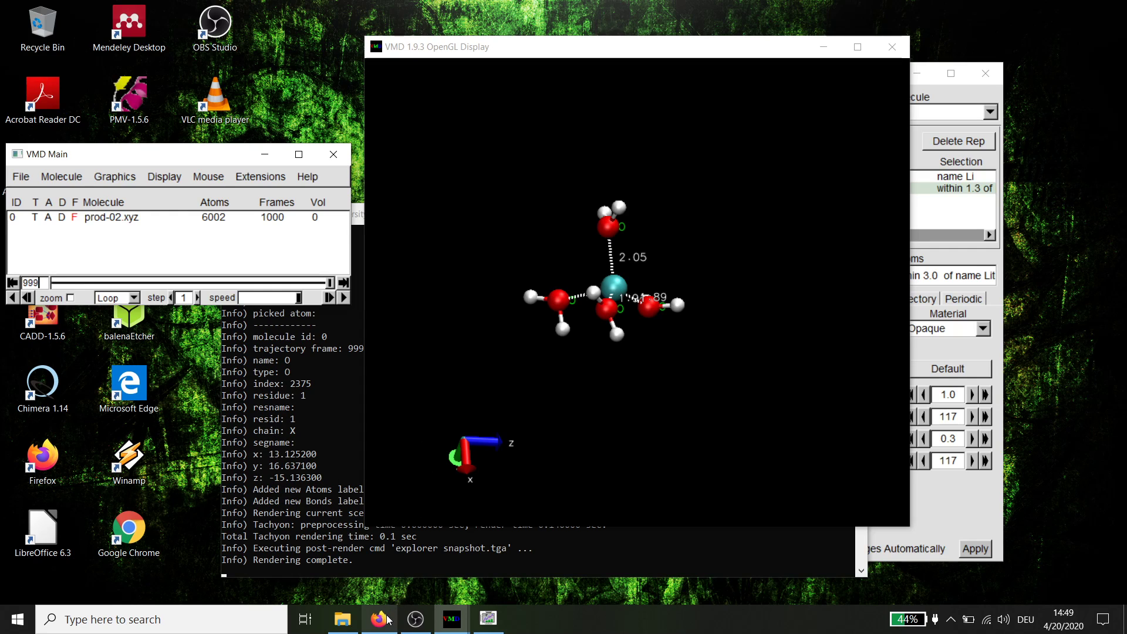
# Switch to Firefox and open the Google Drive home page in a new tab
pyautogui.moveTo(389, 620)
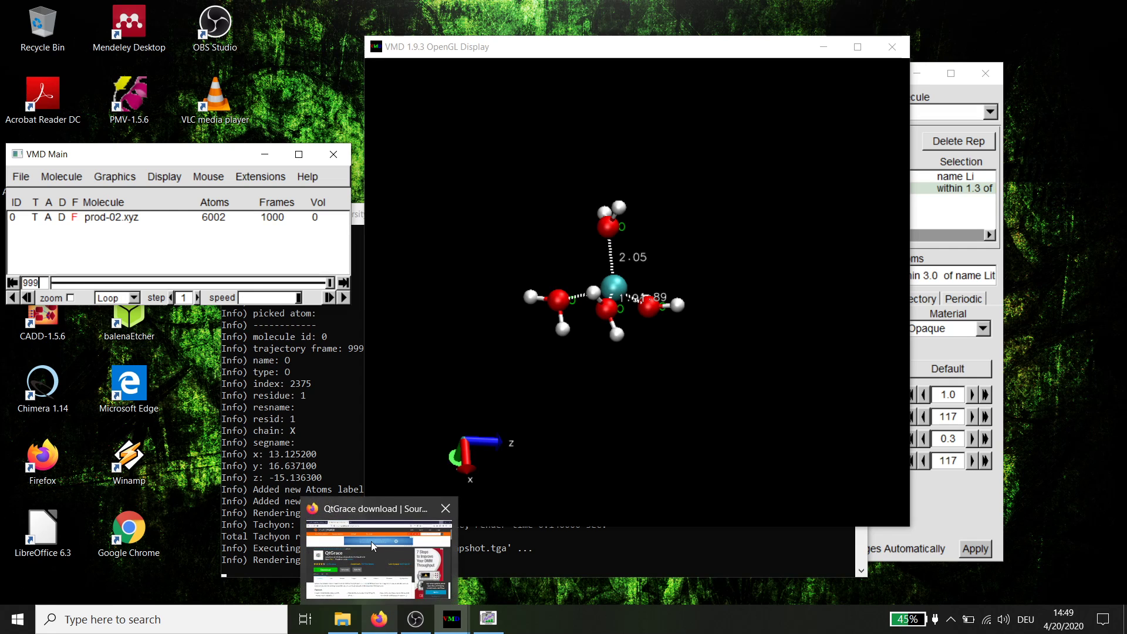
pyautogui.click(373, 546)
pyautogui.click(342, 12)
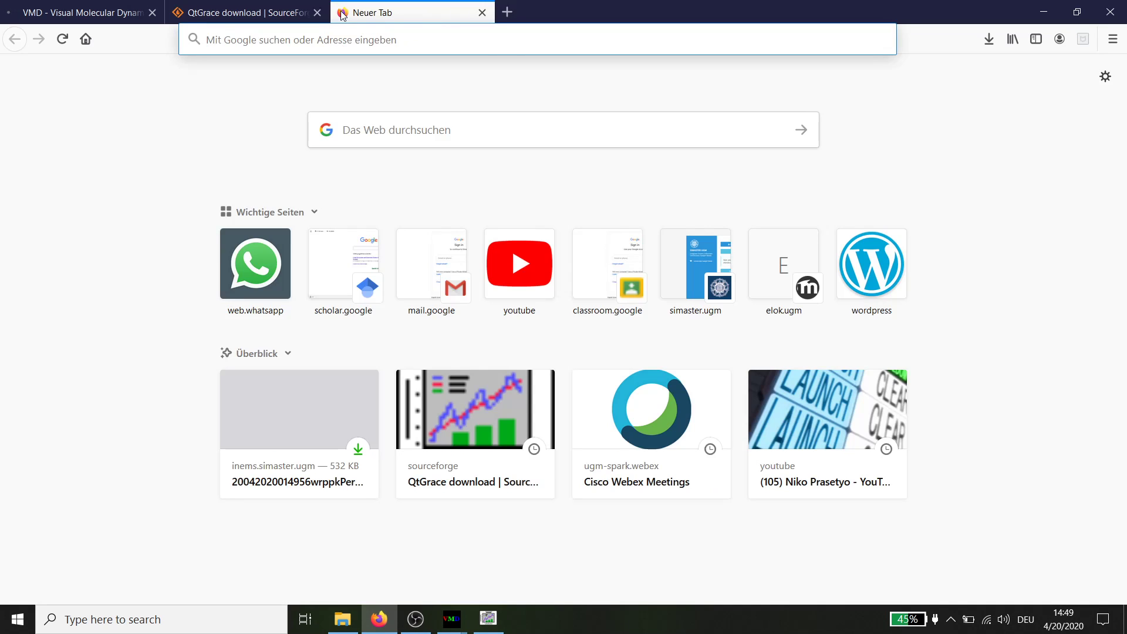
pyautogui.write('drive.google.com/')
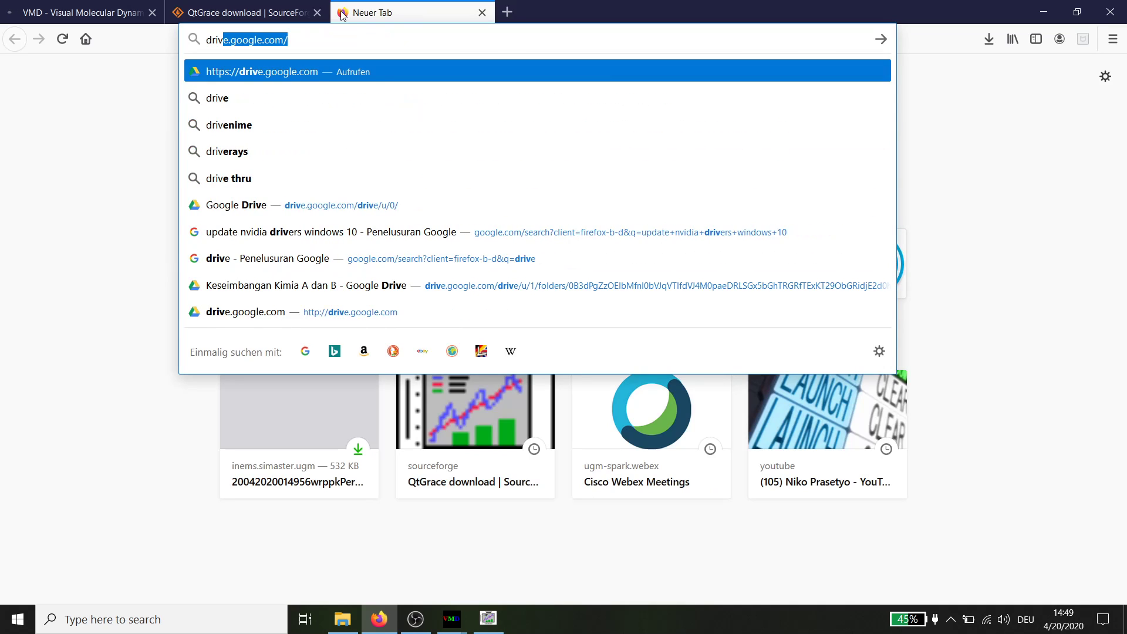
pyautogui.click(240, 206)
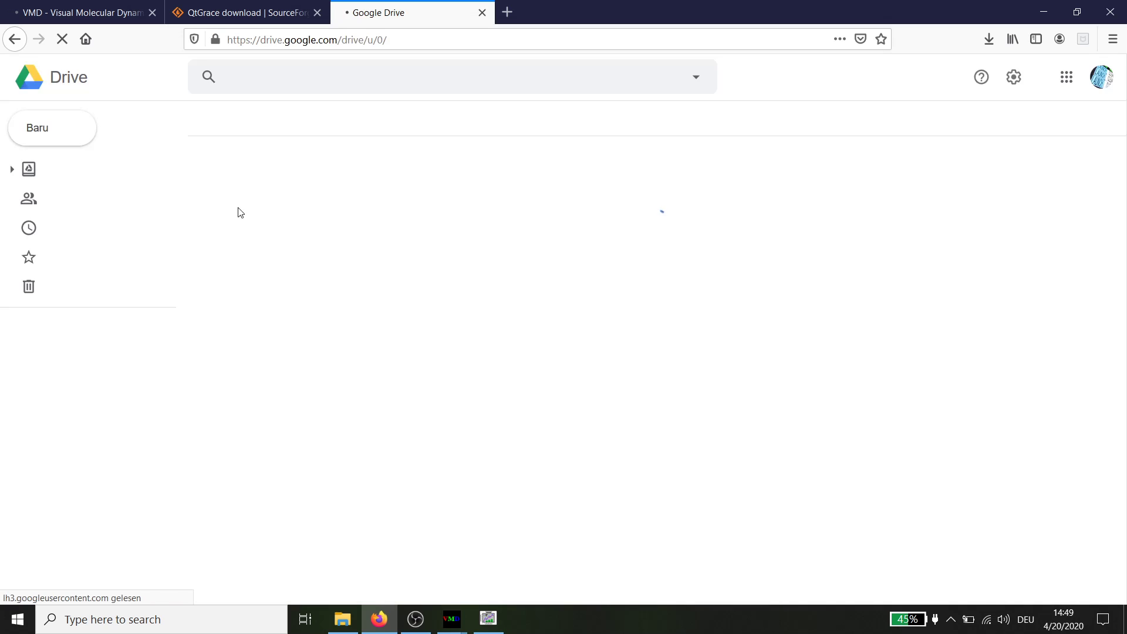
# Switch Google Drive to the university mail account and close the Drive tab of the other account
pyautogui.click(1105, 81)
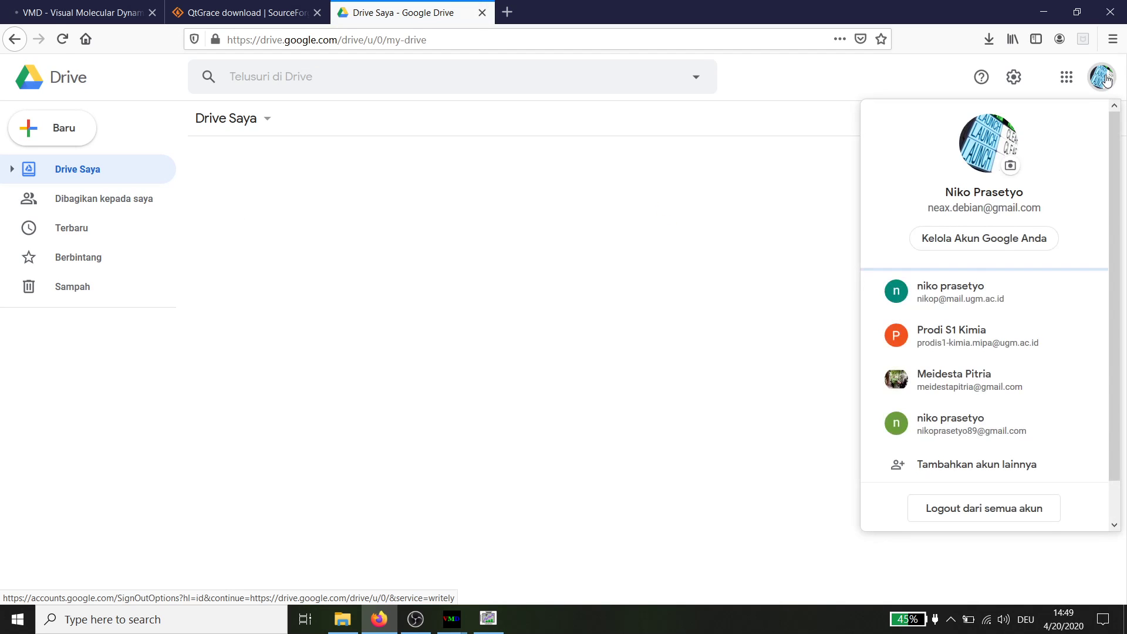
pyautogui.click(715, 237)
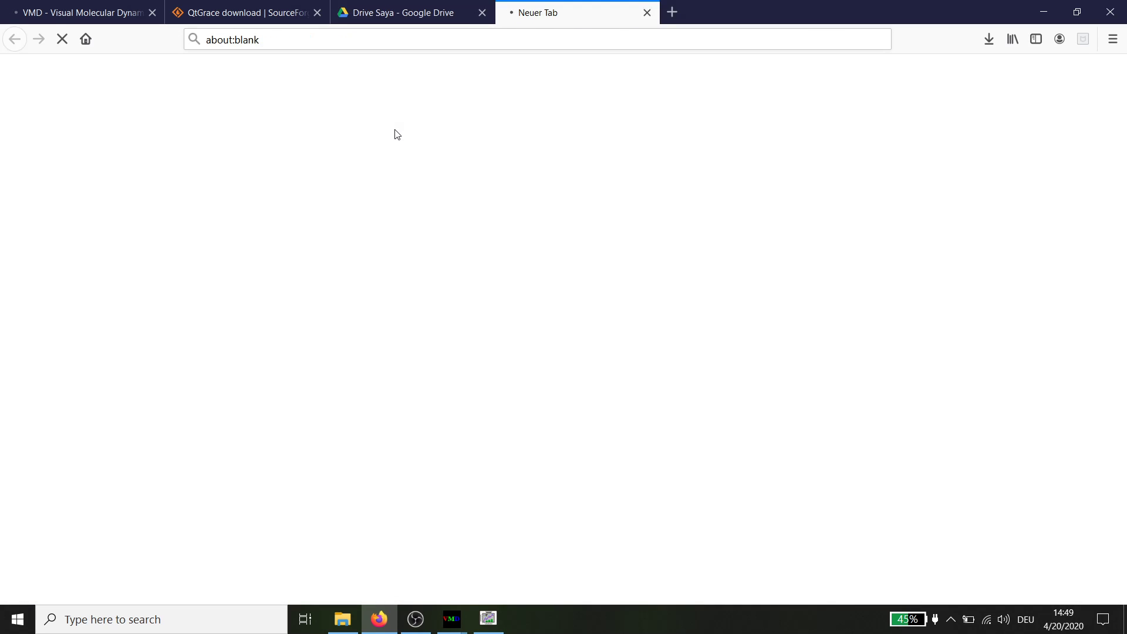
pyautogui.click(483, 13)
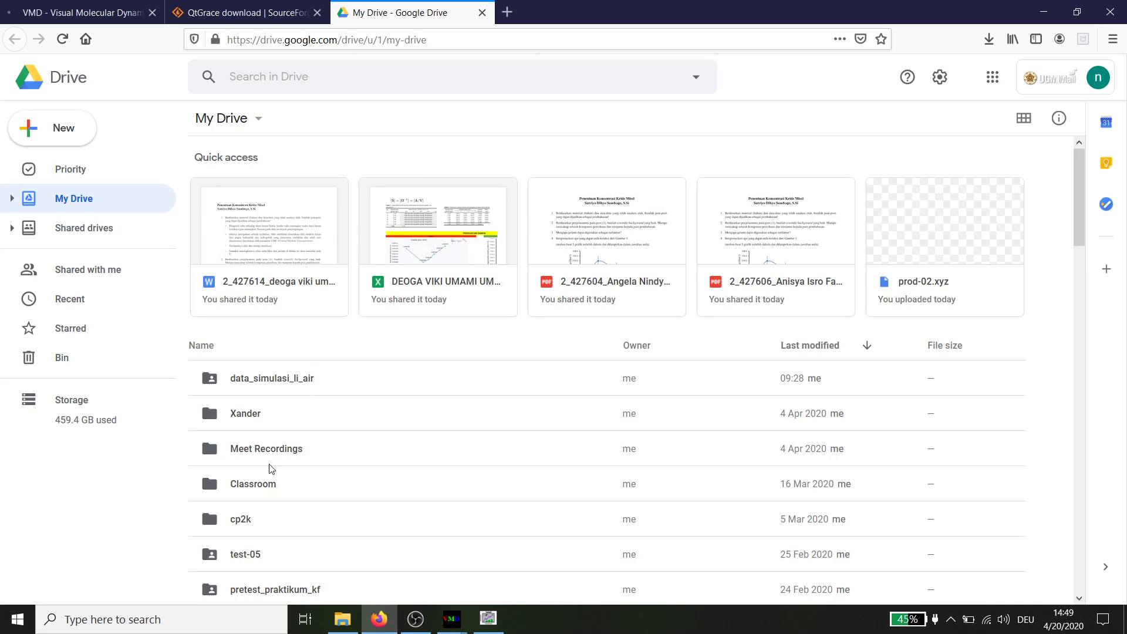
# Open the data_simulasi_li_air folder in My Drive to view its simulation files, and close the browser window
pyautogui.doubleClick(302, 382)
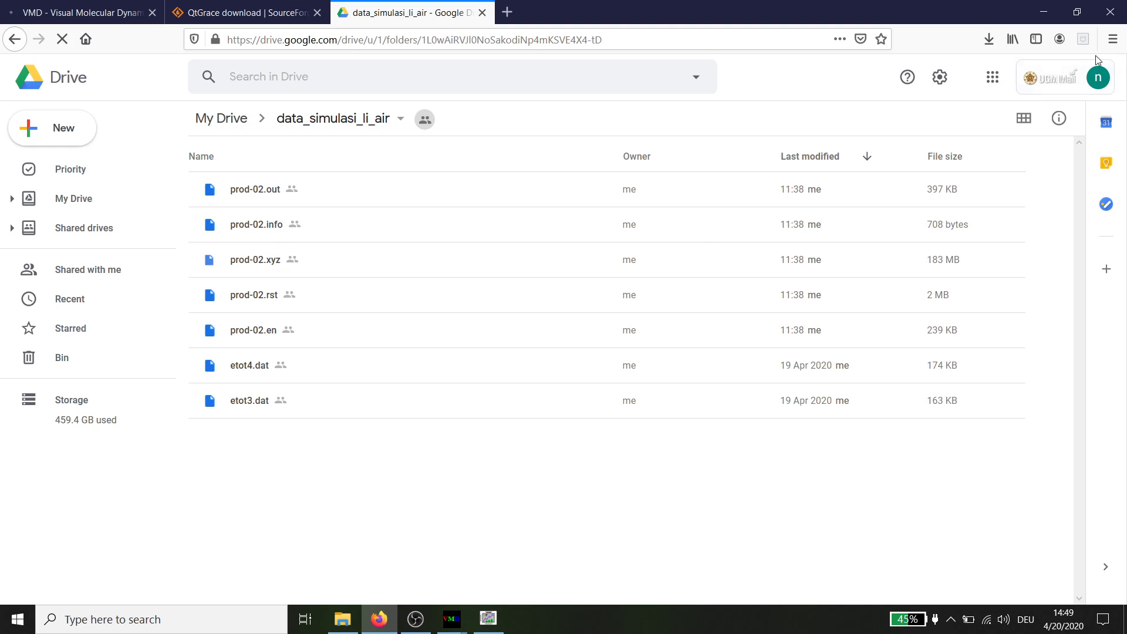
pyautogui.click(1109, 13)
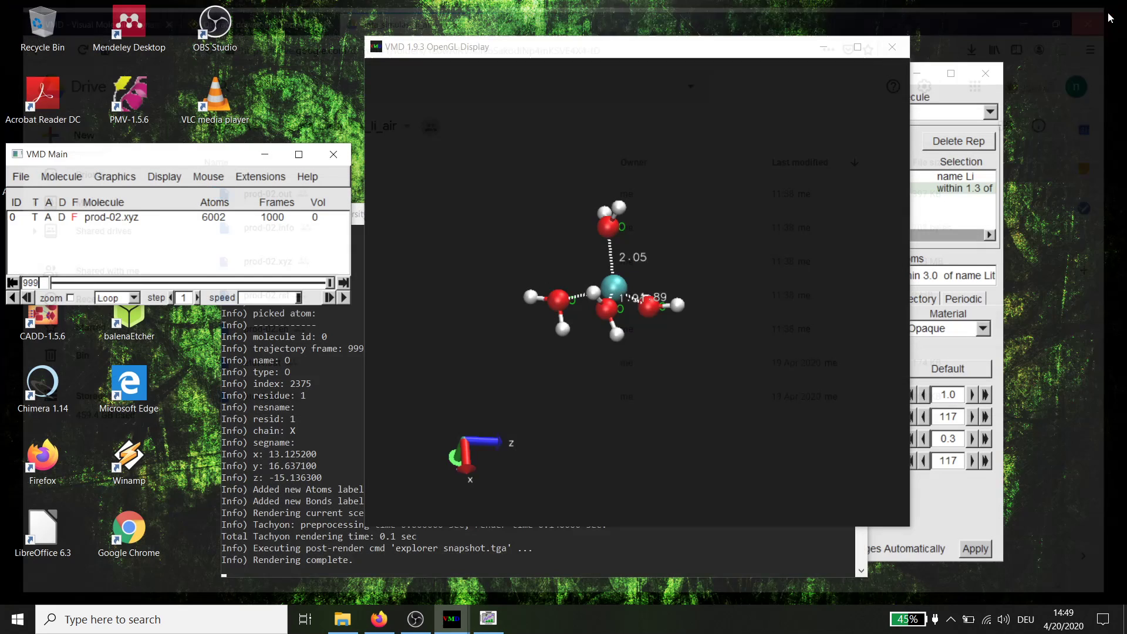